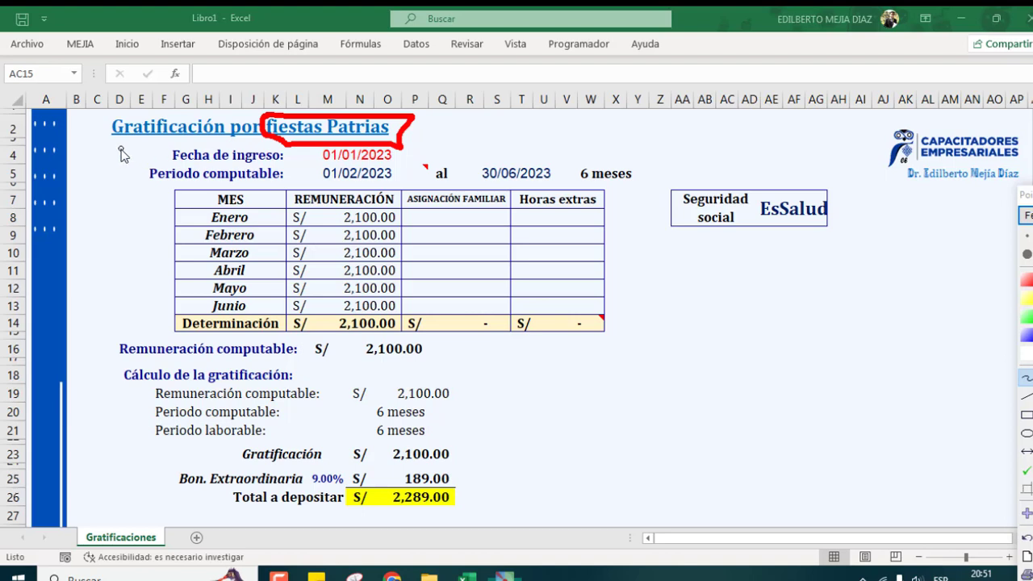
Draw a red arrow pointing to Fecha de ingreso and two red bracketed lines below the Seguridad social box
mouse_move(118, 151)
mouse_down()
mouse_move(157, 152)
mouse_move(144, 162)
mouse_up()
mouse_move(663, 254)
mouse_down()
mouse_move(859, 266)
mouse_move(858, 297)
mouse_up()
drag(666, 234, 662, 269)
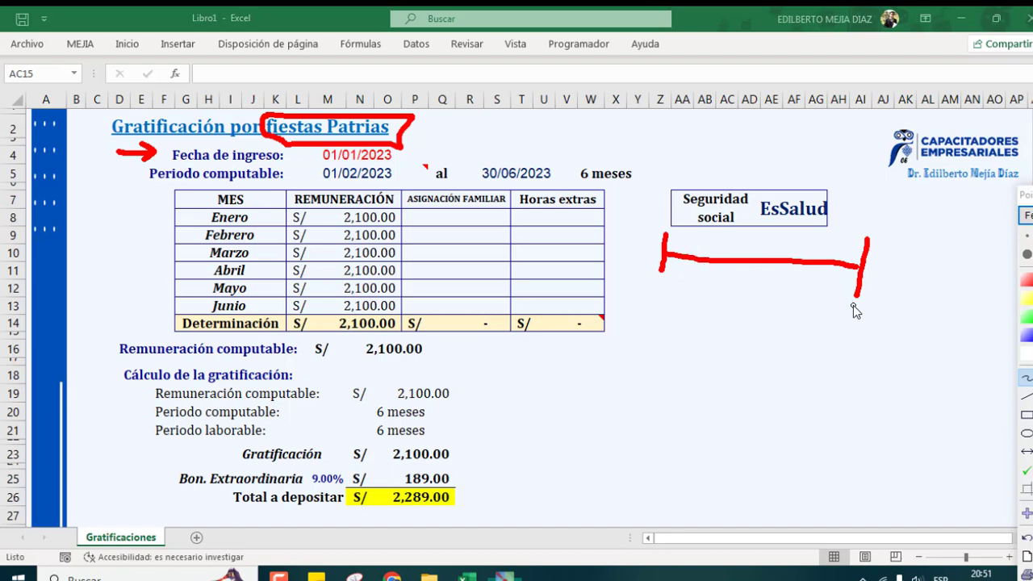
drag(656, 296, 865, 333)
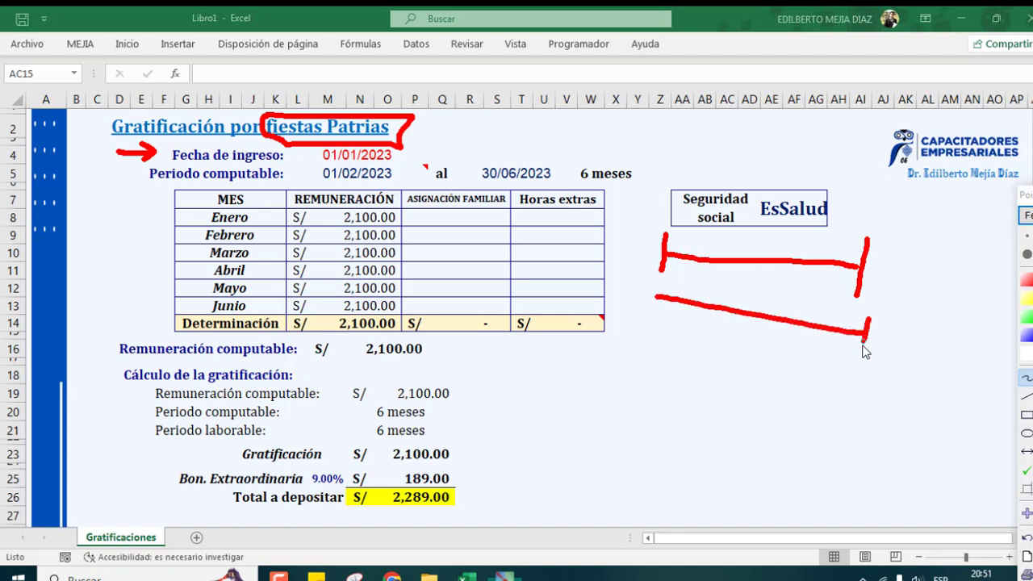
drag(658, 286, 654, 315)
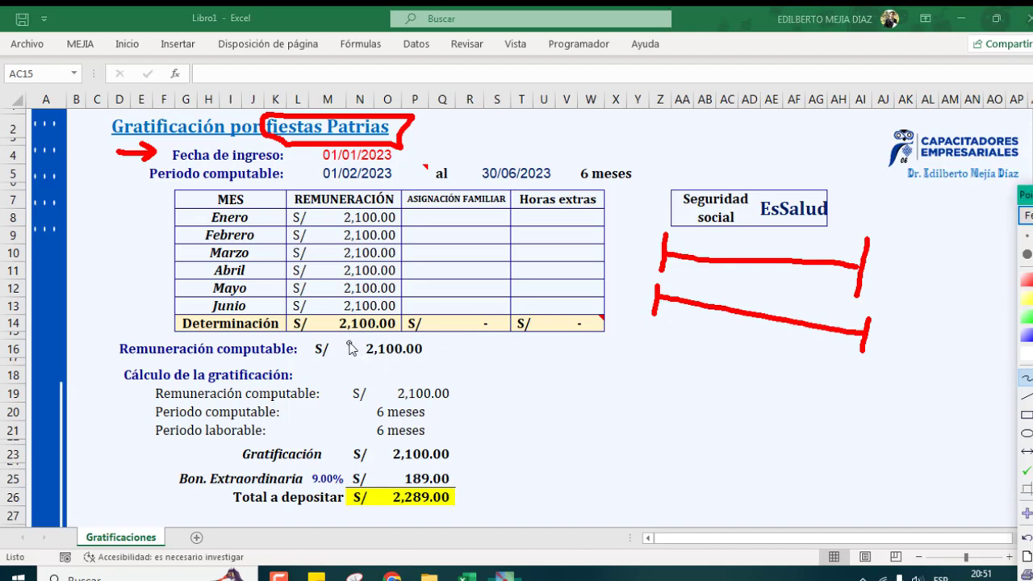
Box and tick the Remuneración computable amount in blue, link it to the calculation, and mark the ASIGNACIÓN FAMILIAR rows and Junio remuneration
mouse_move(352, 363)
mouse_down()
mouse_move(352, 341)
mouse_move(436, 341)
mouse_move(436, 367)
mouse_move(353, 362)
mouse_up()
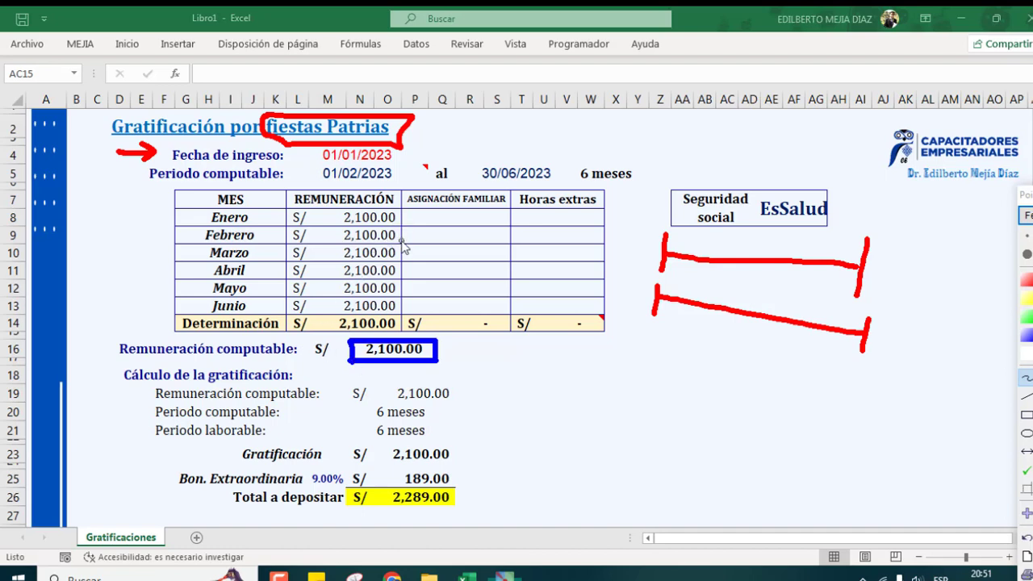
drag(444, 350, 470, 338)
mouse_move(350, 357)
mouse_down()
mouse_move(346, 398)
mouse_move(341, 385)
mouse_move(356, 397)
mouse_move(343, 410)
mouse_up()
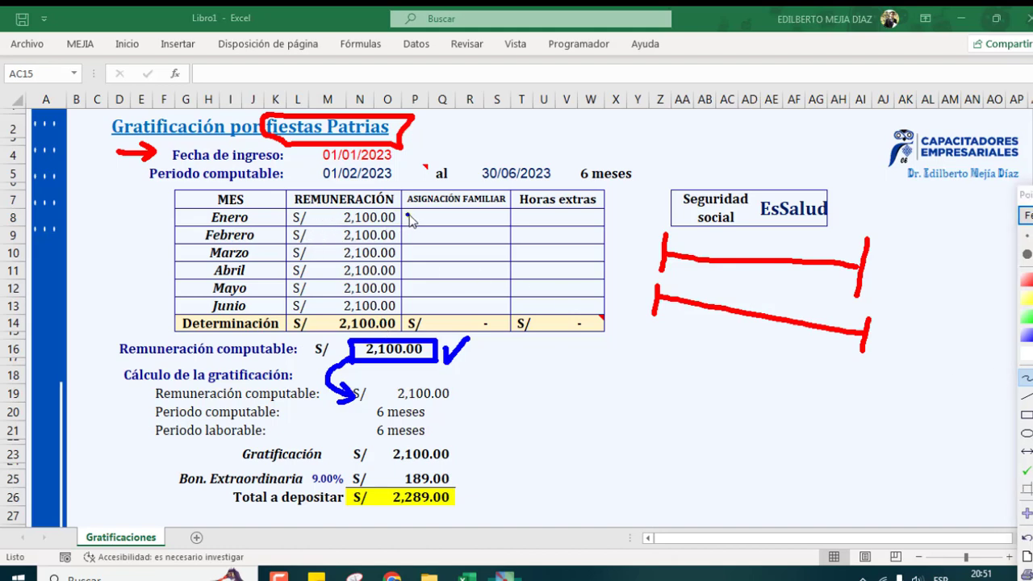
mouse_move(406, 215)
mouse_down()
mouse_move(428, 215)
mouse_move(426, 300)
mouse_move(437, 306)
mouse_up()
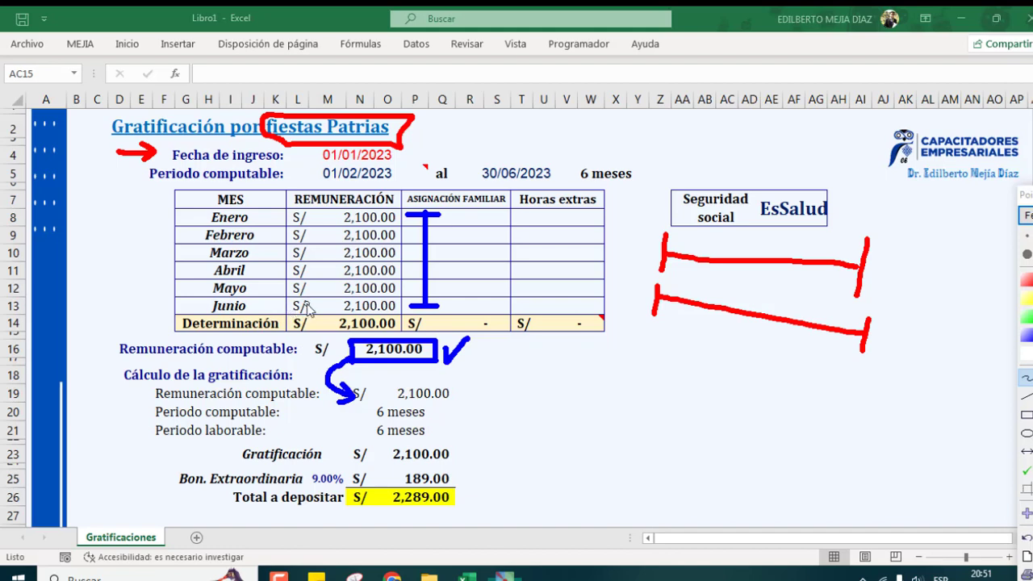
mouse_move(319, 302)
mouse_down()
mouse_move(321, 311)
mouse_move(334, 297)
mouse_up()
Mark the computable remuneration, computable period, working period and Gratificación lines of the calculation in blue
mouse_move(457, 386)
mouse_down()
mouse_move(458, 407)
mouse_move(470, 384)
mouse_up()
drag(457, 411, 427, 413)
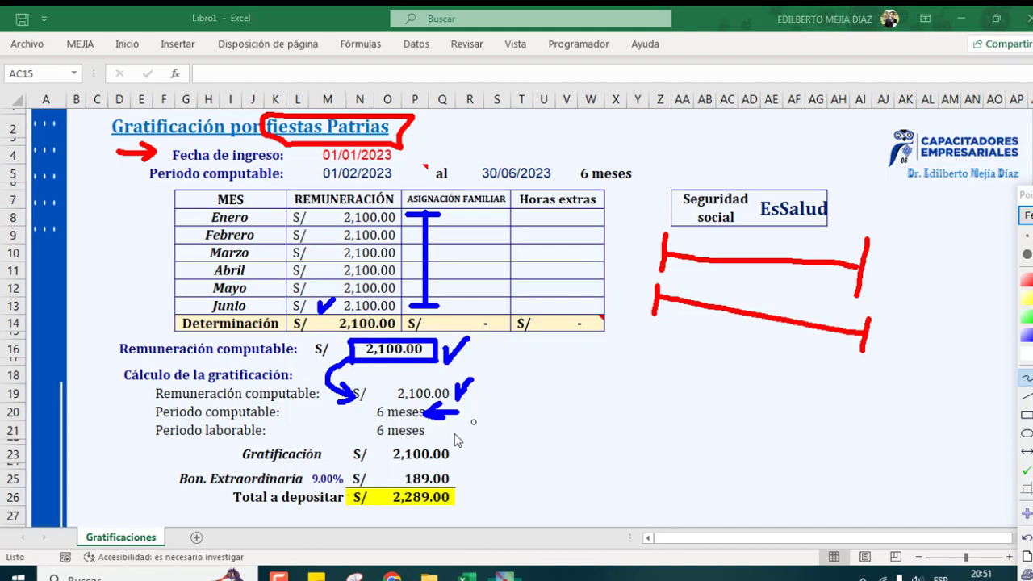
mouse_move(342, 429)
mouse_down()
mouse_move(374, 430)
mouse_move(362, 437)
mouse_up()
mouse_move(454, 446)
mouse_down()
mouse_move(457, 460)
mouse_move(489, 440)
mouse_up()
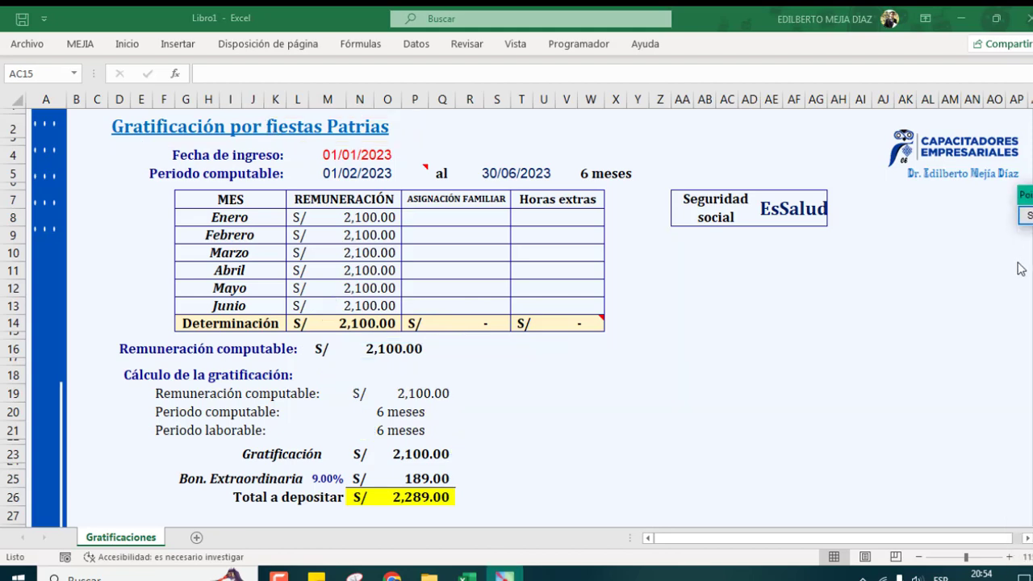
Annotate Bon. Extraordinaria with a blue arrow, box its percentage, mark beside the amounts, and clear the annotations
click(1027, 217)
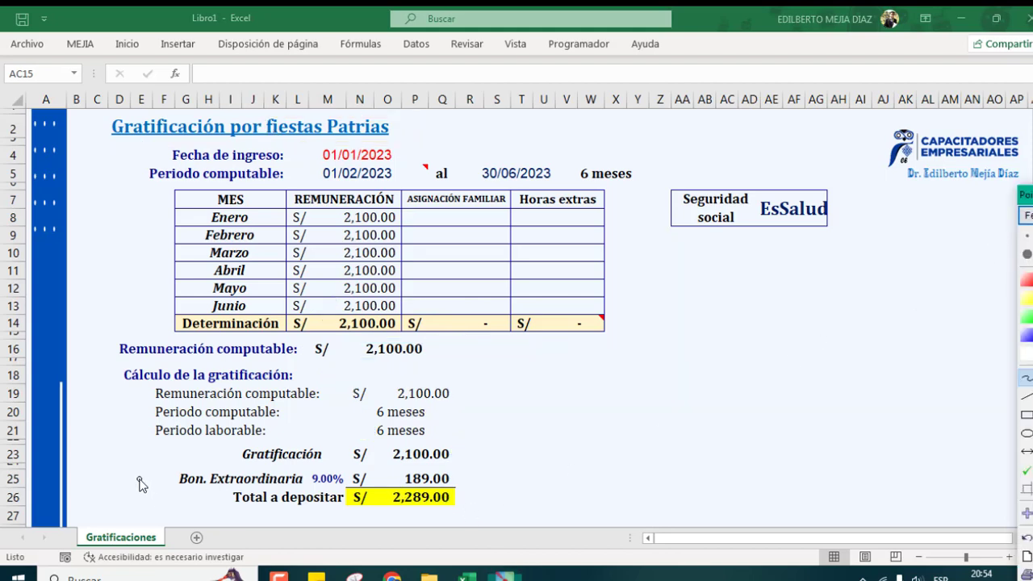
mouse_move(138, 480)
mouse_down()
mouse_move(176, 479)
mouse_move(162, 489)
mouse_up()
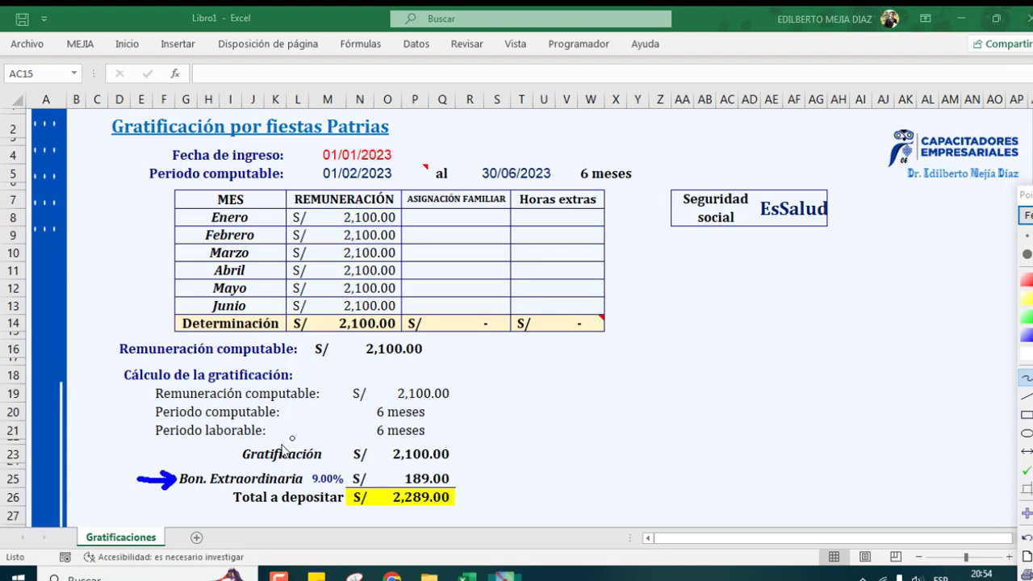
mouse_move(308, 467)
mouse_down()
mouse_move(347, 468)
mouse_move(345, 487)
mouse_move(301, 490)
mouse_move(305, 469)
mouse_up()
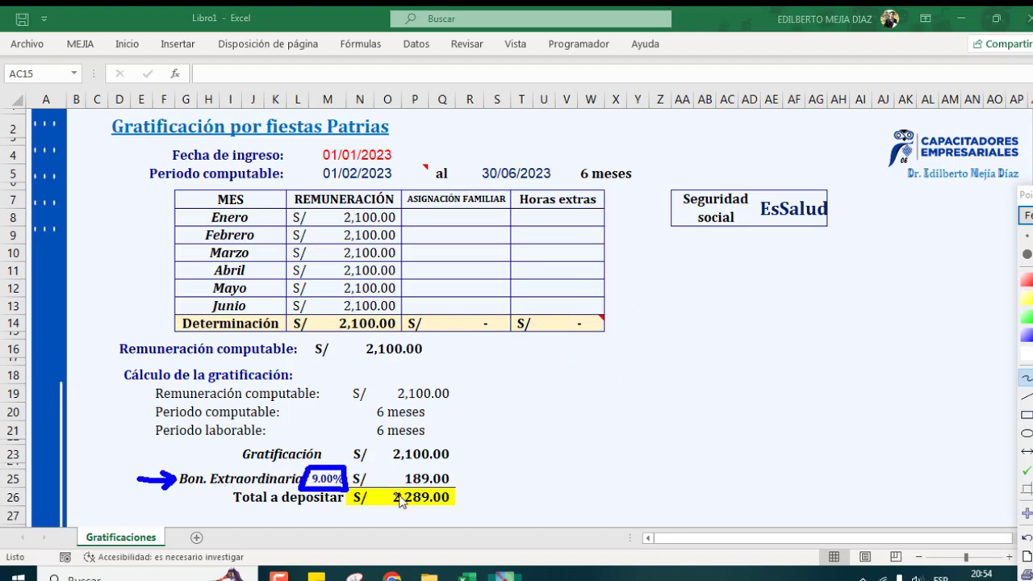
mouse_move(490, 446)
mouse_down()
mouse_move(457, 470)
mouse_move(473, 478)
mouse_up()
click(1029, 218)
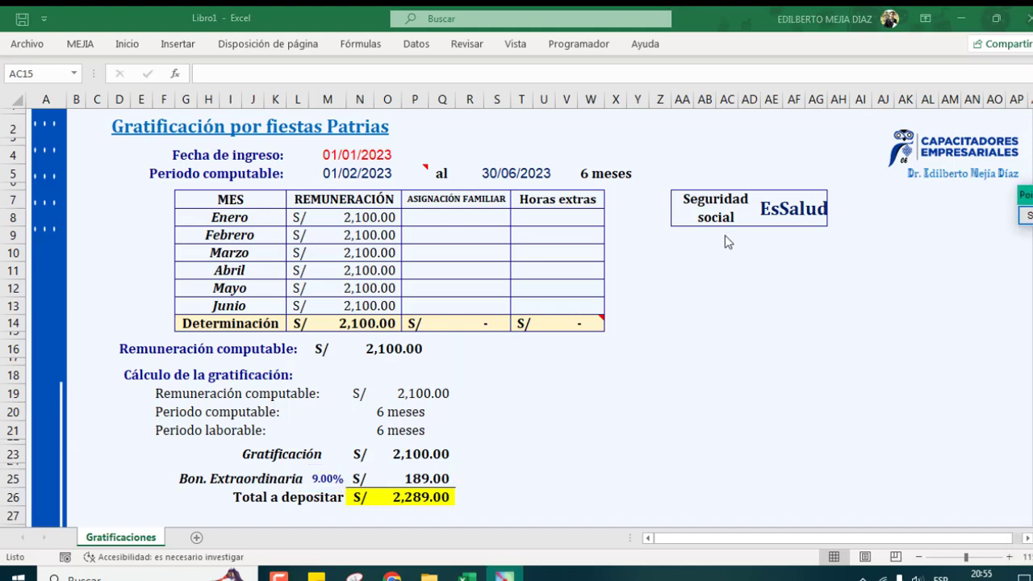
Choose EsSalud as the Seguridad social option and inspect the Bon. Extraordinaria rate formula in M25
click(819, 210)
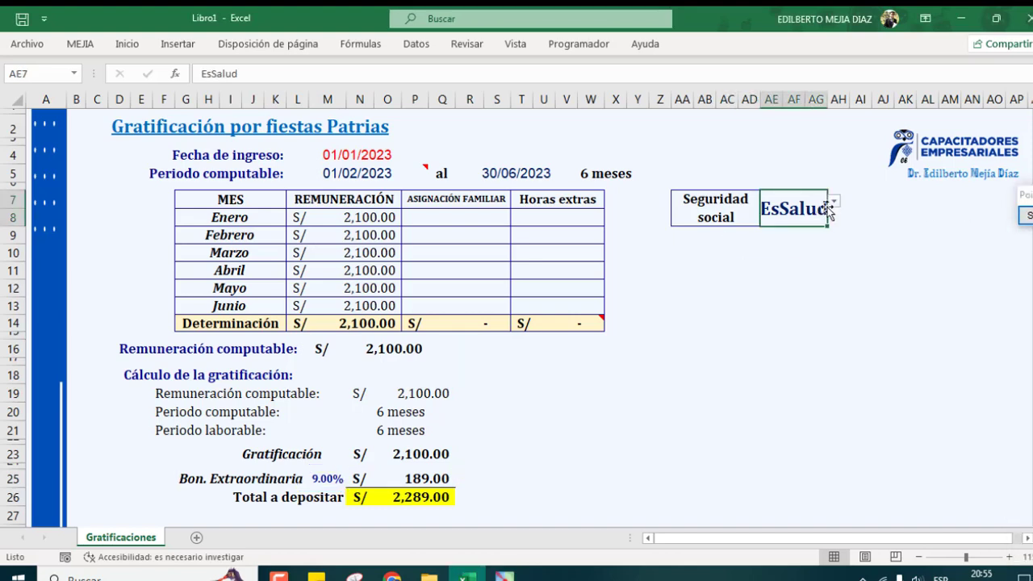
click(834, 203)
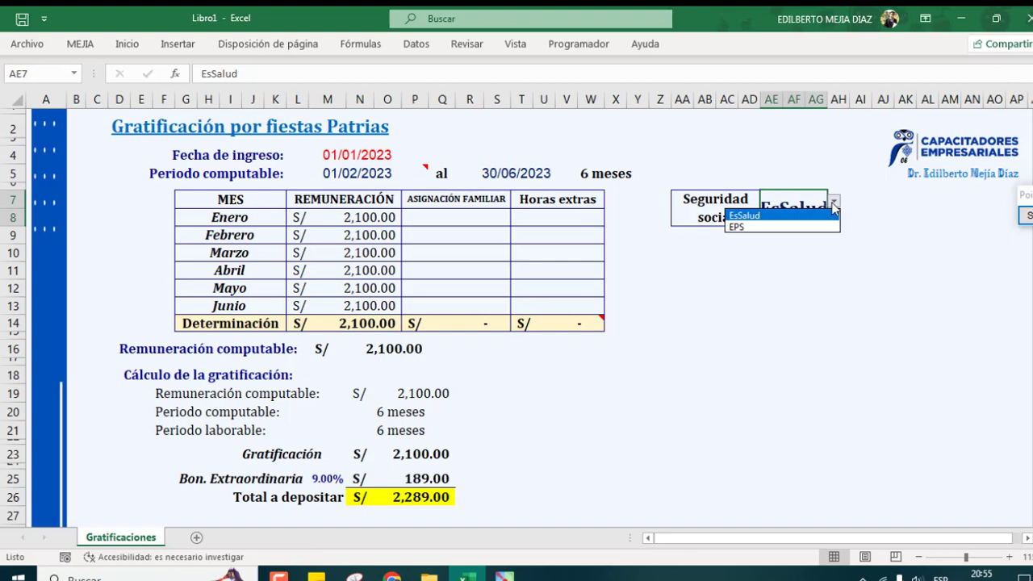
click(771, 216)
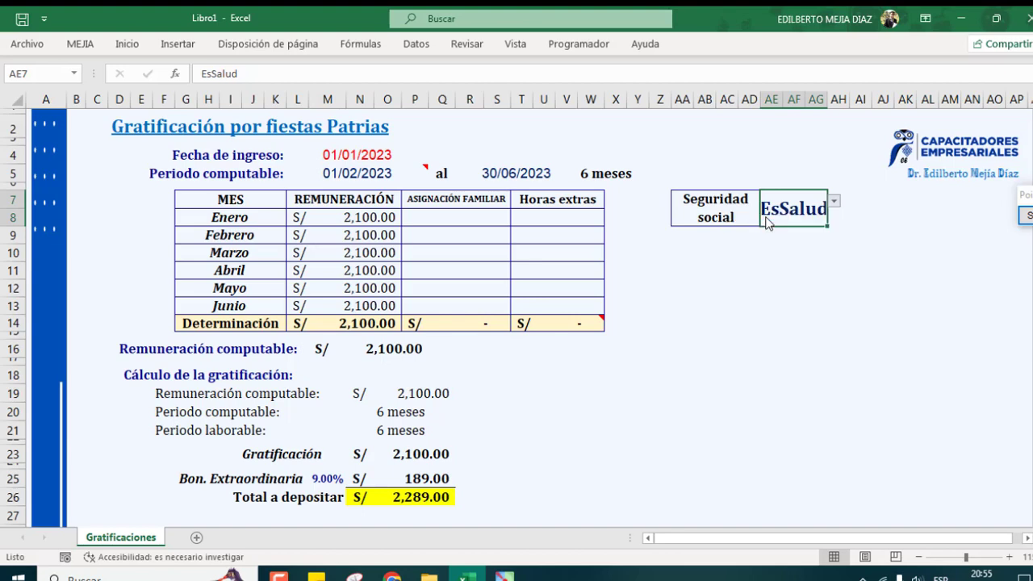
click(327, 484)
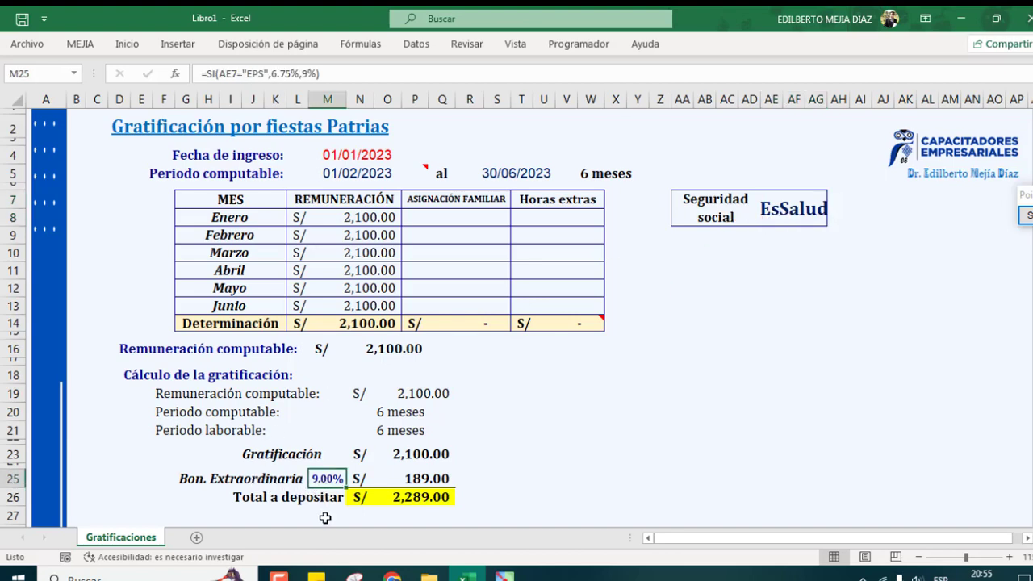
Change the Seguridad social option to EPS and check the Bon. Extraordinaria rate in M25
click(803, 208)
click(833, 202)
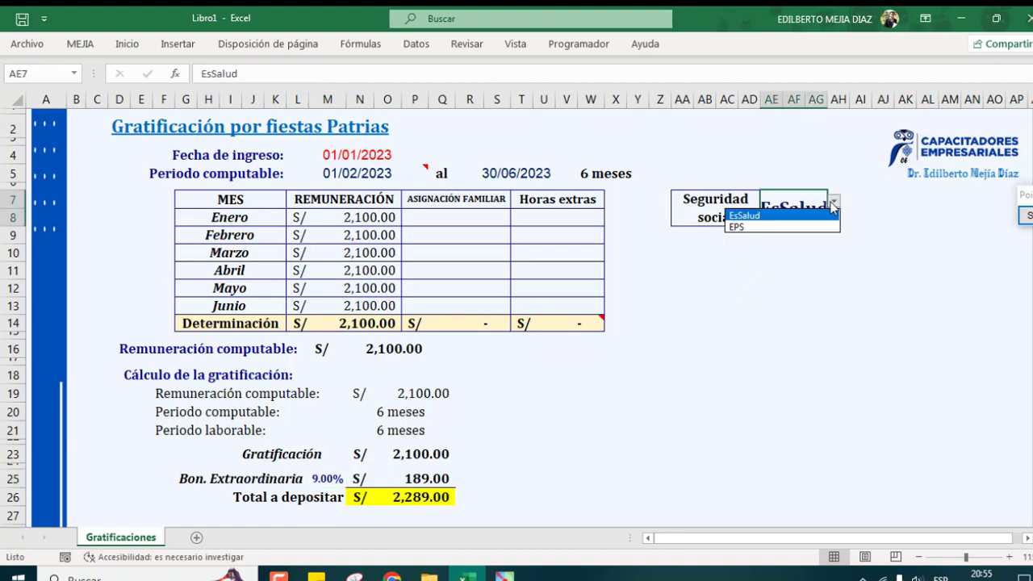
click(781, 228)
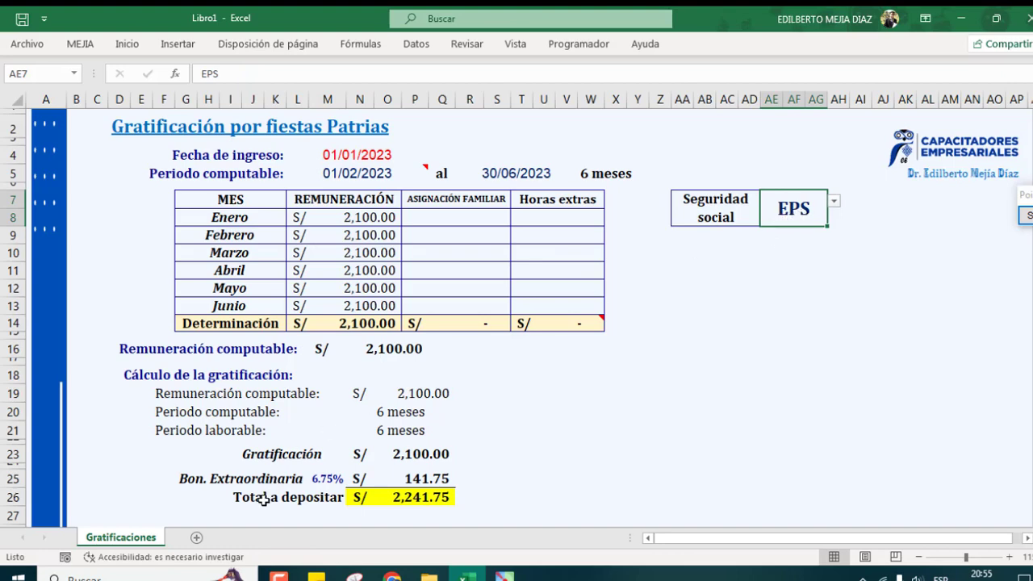
click(327, 483)
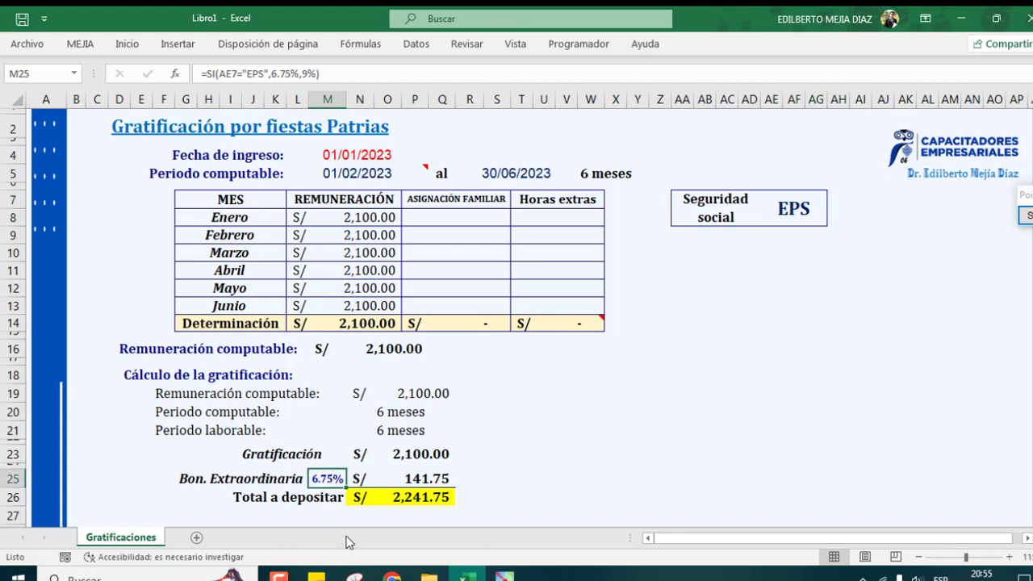
Point blue arrows at the Gratificación, bonus and total amounts, draw a bracketed line beside them, and clear the annotations
click(1025, 216)
mouse_move(454, 441)
mouse_down()
mouse_move(454, 460)
mouse_move(489, 431)
mouse_up()
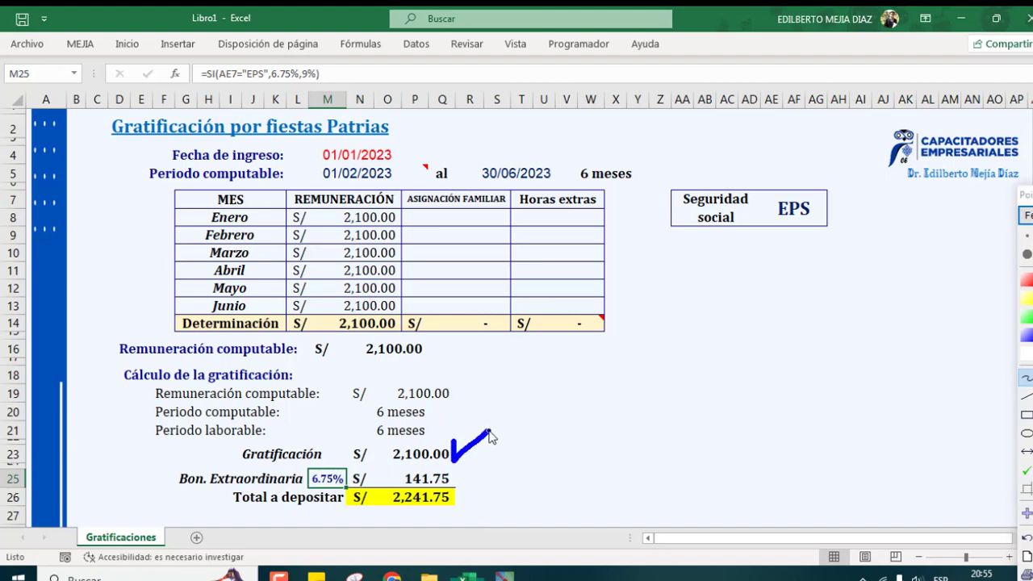
mouse_move(458, 467)
mouse_down()
mouse_move(461, 484)
mouse_move(505, 456)
mouse_move(461, 489)
mouse_move(472, 504)
mouse_up()
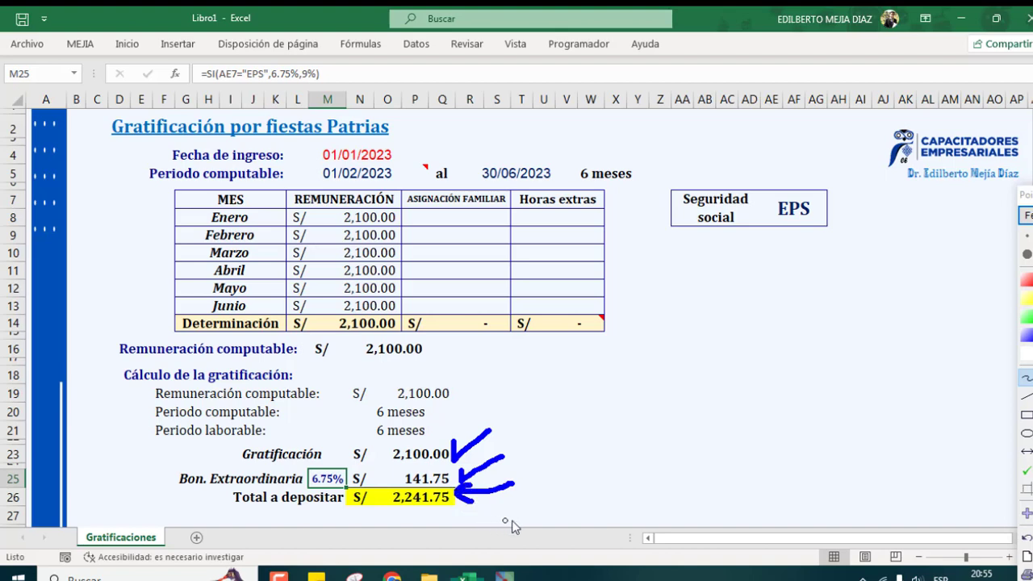
mouse_move(598, 423)
mouse_down()
mouse_move(750, 421)
mouse_move(751, 443)
mouse_up()
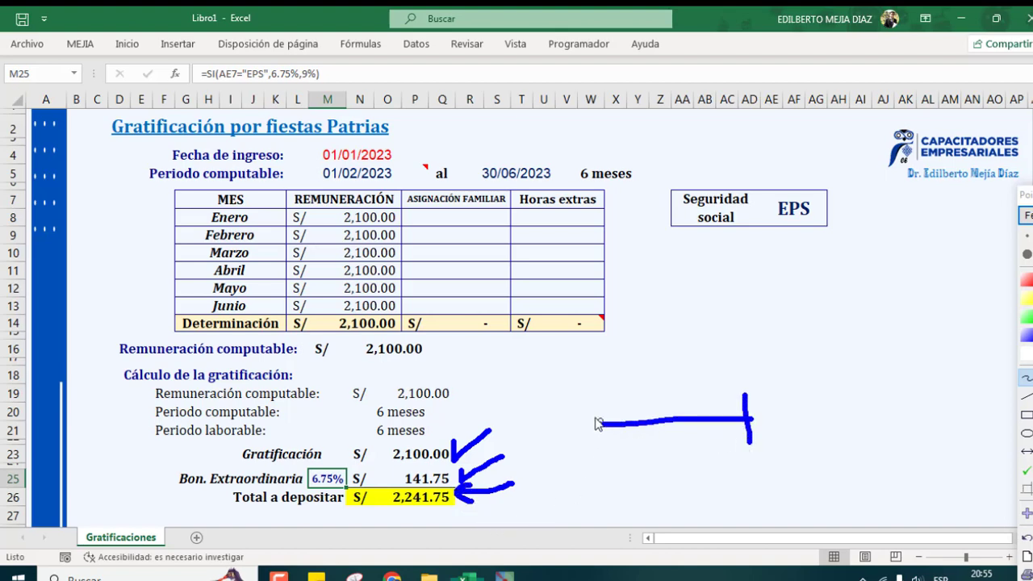
drag(593, 389, 595, 449)
click(1026, 216)
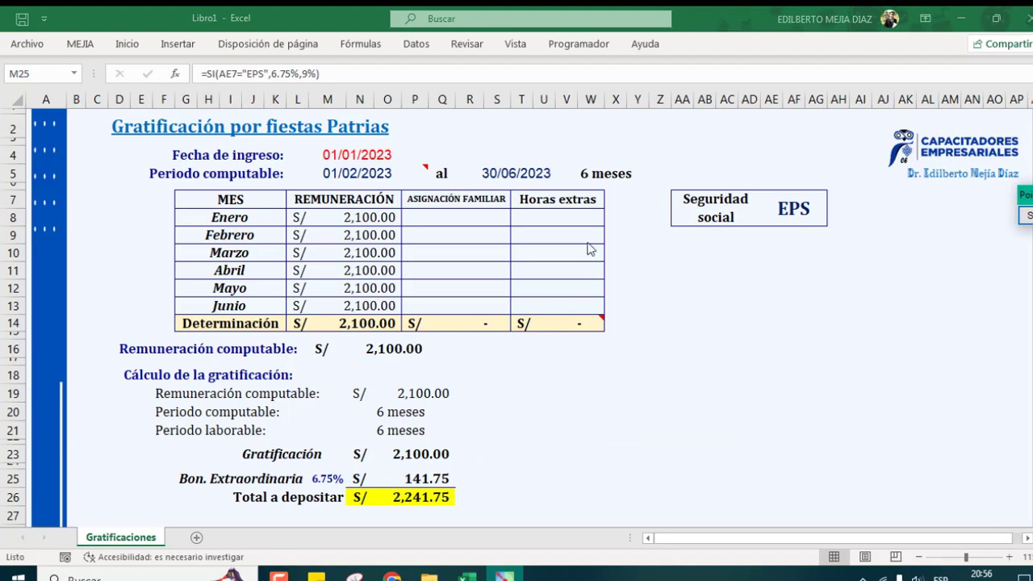
Set the Fecha de ingreso to 16/01/2023
click(354, 156)
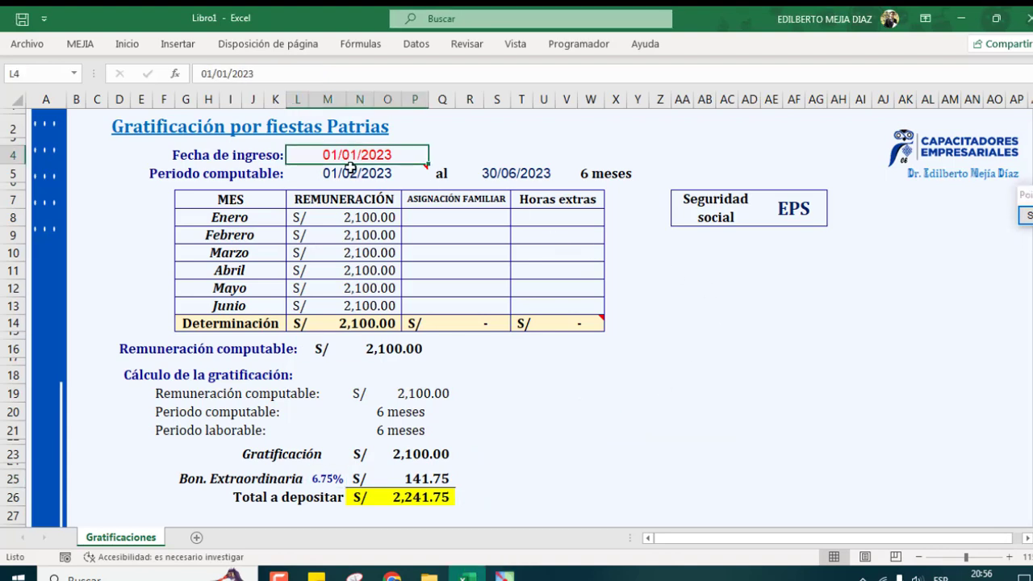
drag(214, 71, 201, 71)
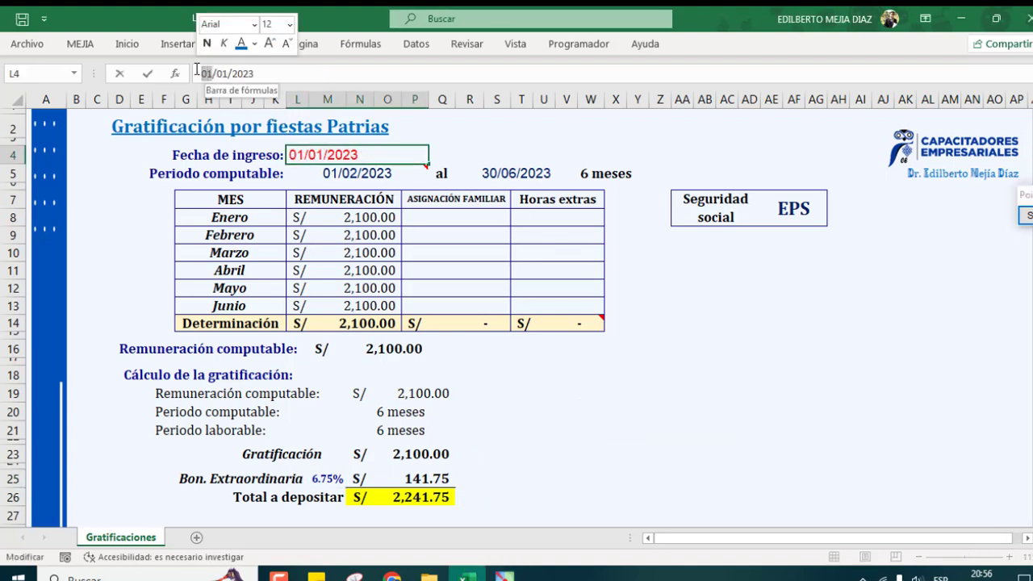
text(16)
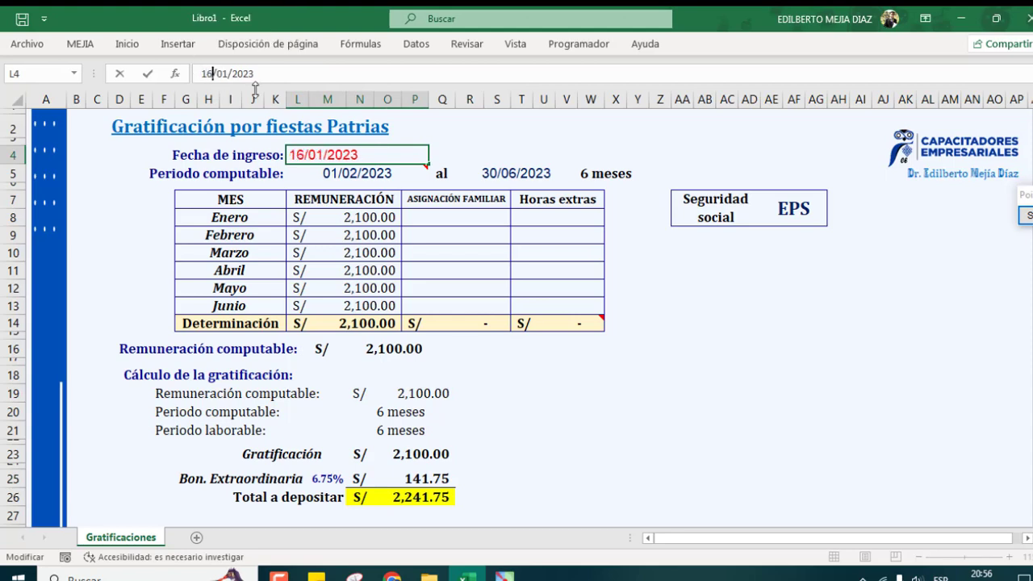
click(664, 332)
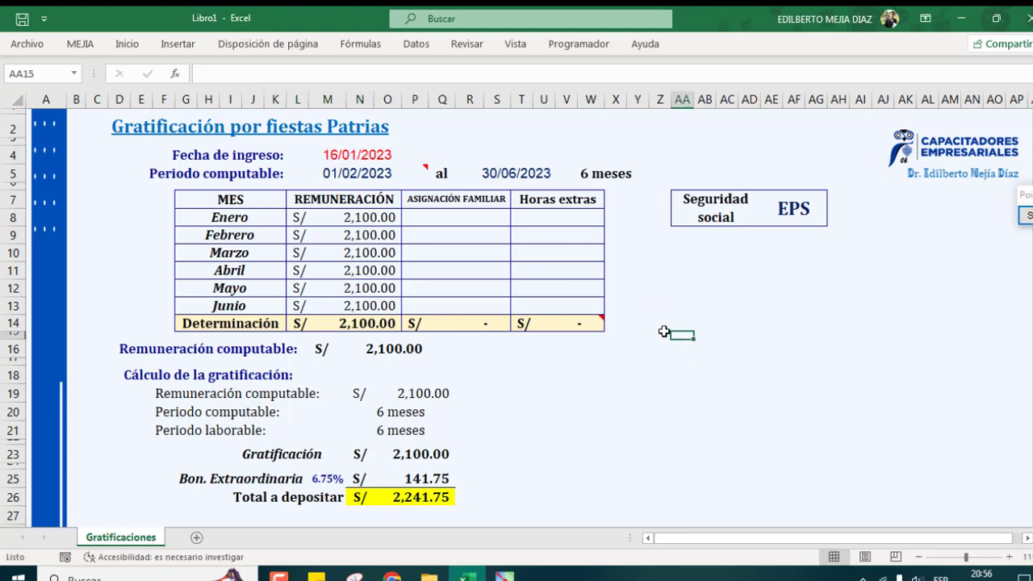
Draw a blue bracketed time line beside the Fecha de ingreso, labelled 16/01 at its start and 31/01 at its end
click(1027, 216)
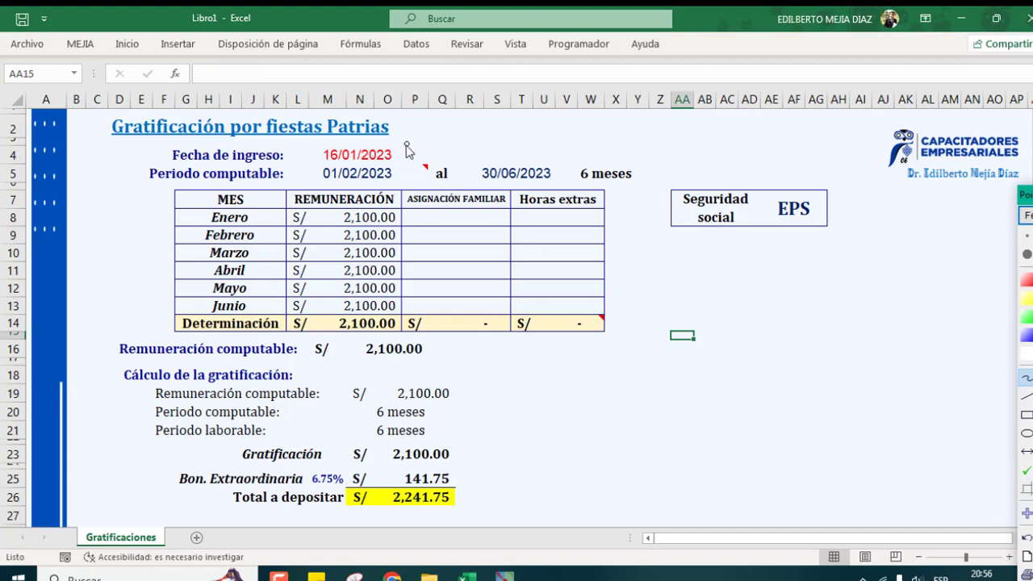
mouse_move(398, 150)
mouse_down()
mouse_move(528, 149)
mouse_move(528, 163)
mouse_move(394, 134)
mouse_move(398, 159)
mouse_up()
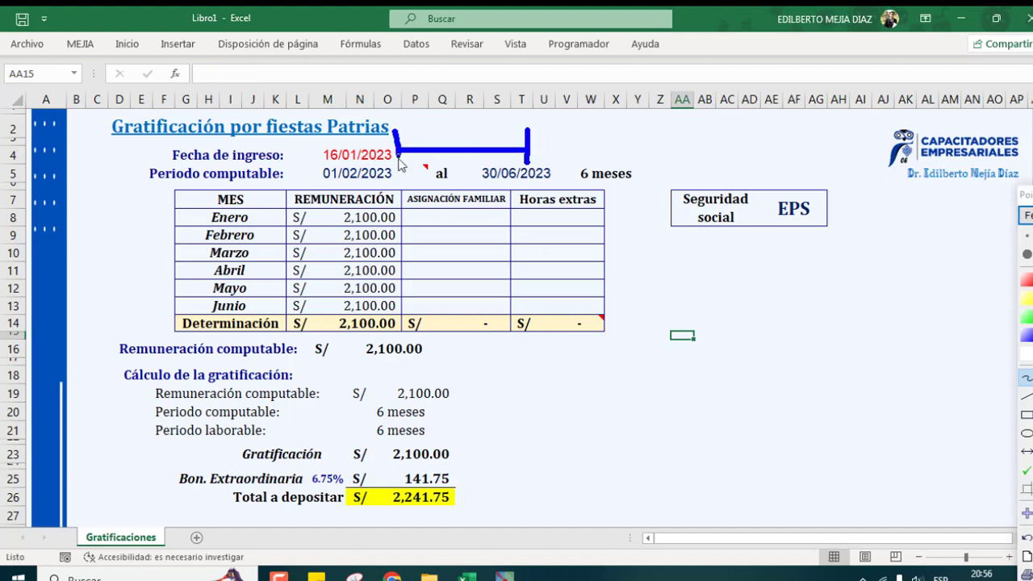
drag(394, 111, 394, 139)
mouse_move(416, 109)
mouse_down()
mouse_move(408, 134)
mouse_move(406, 123)
mouse_up()
mouse_move(427, 108)
mouse_down()
mouse_move(418, 136)
mouse_move(432, 137)
mouse_move(442, 117)
mouse_move(453, 142)
mouse_up()
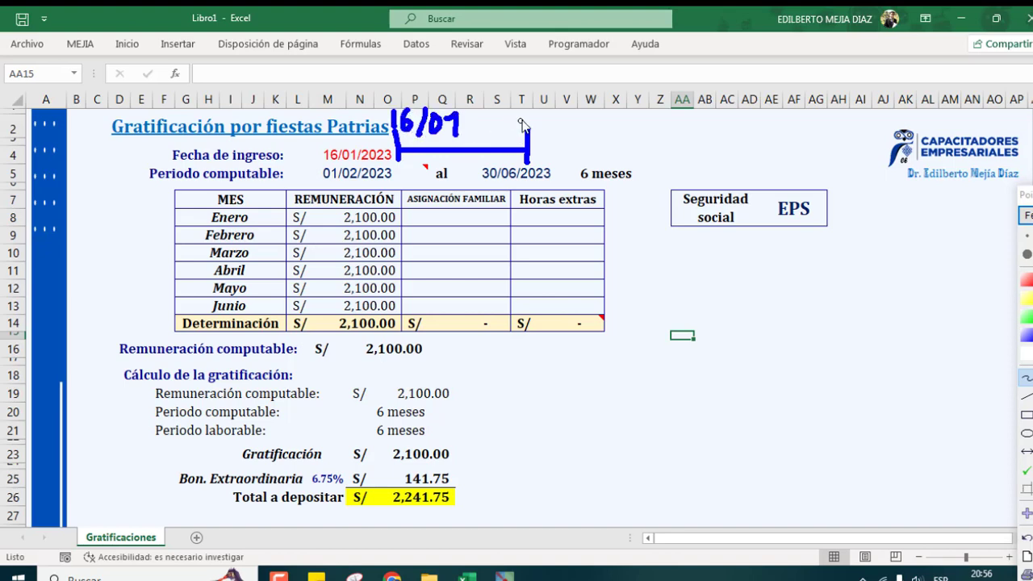
mouse_move(523, 113)
mouse_down()
mouse_move(530, 128)
mouse_move(564, 103)
mouse_move(574, 120)
mouse_move(598, 110)
mouse_move(591, 130)
mouse_up()
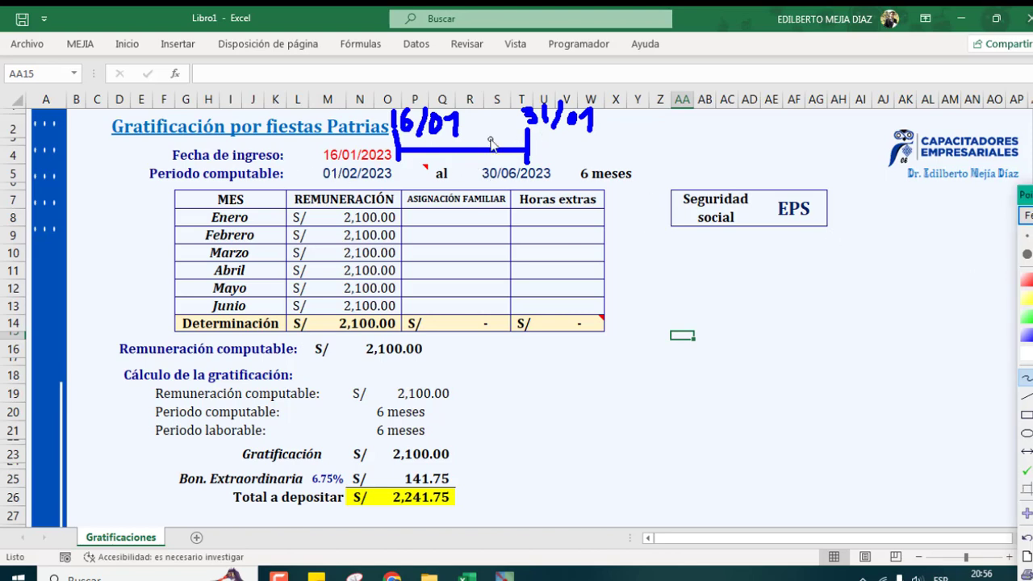
Cross out the 16/01 to 31/01 time line in red and clear all annotations
drag(484, 125, 502, 153)
drag(506, 119, 480, 155)
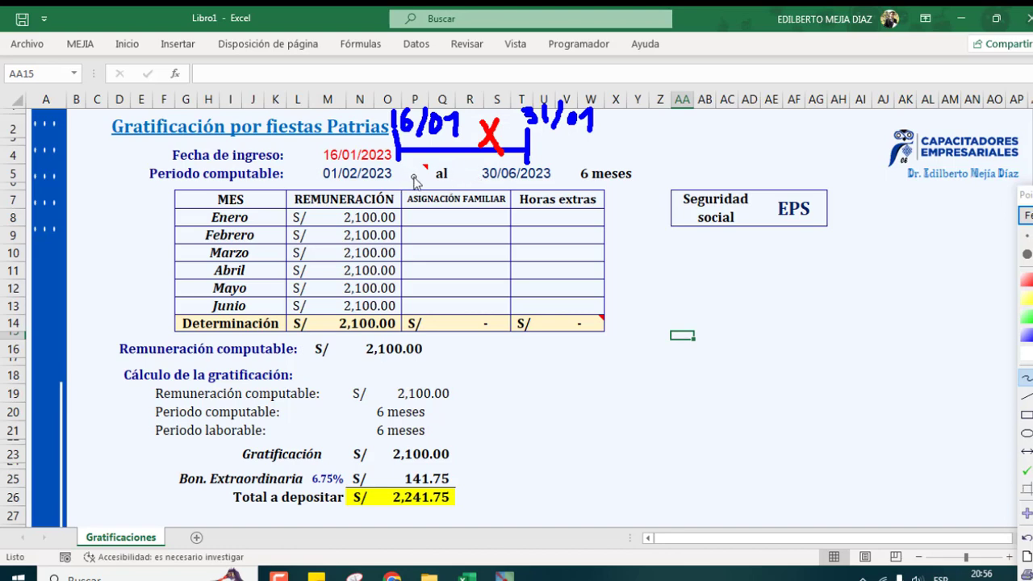
click(1025, 215)
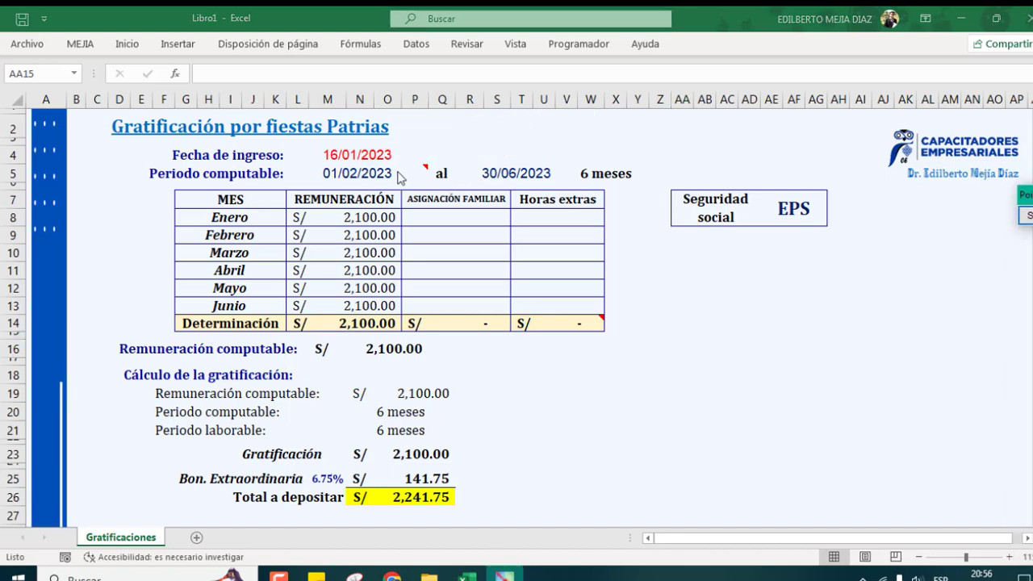
Draw a red curved arrow from the Fecha de ingreso to the start date of the Periodo computable
click(379, 172)
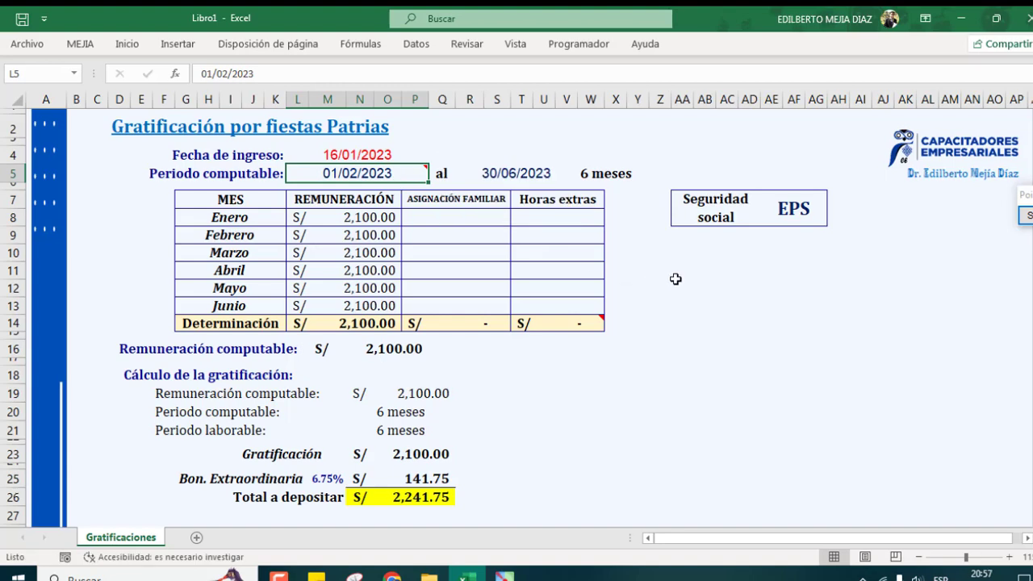
click(1028, 216)
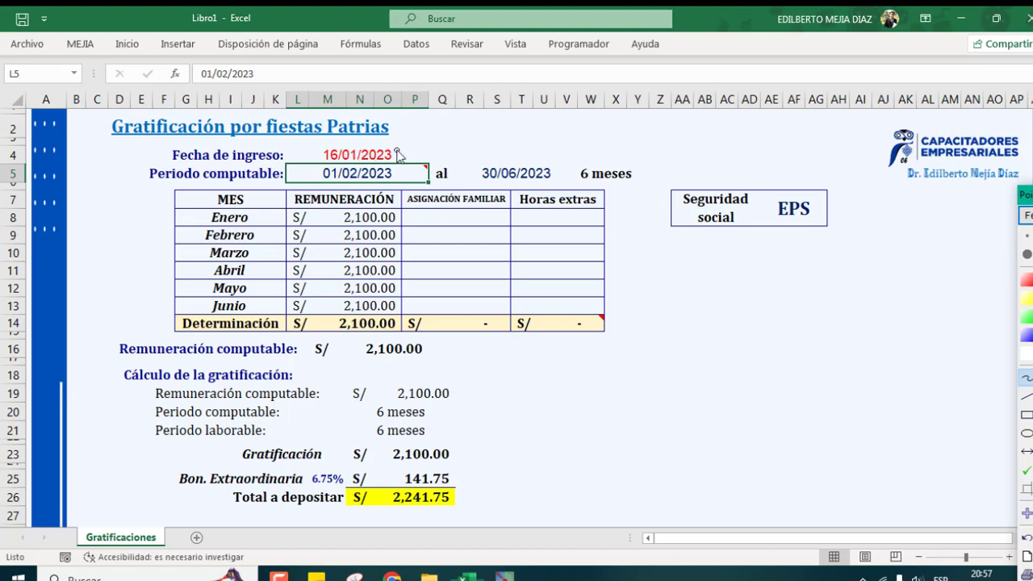
drag(398, 155, 406, 179)
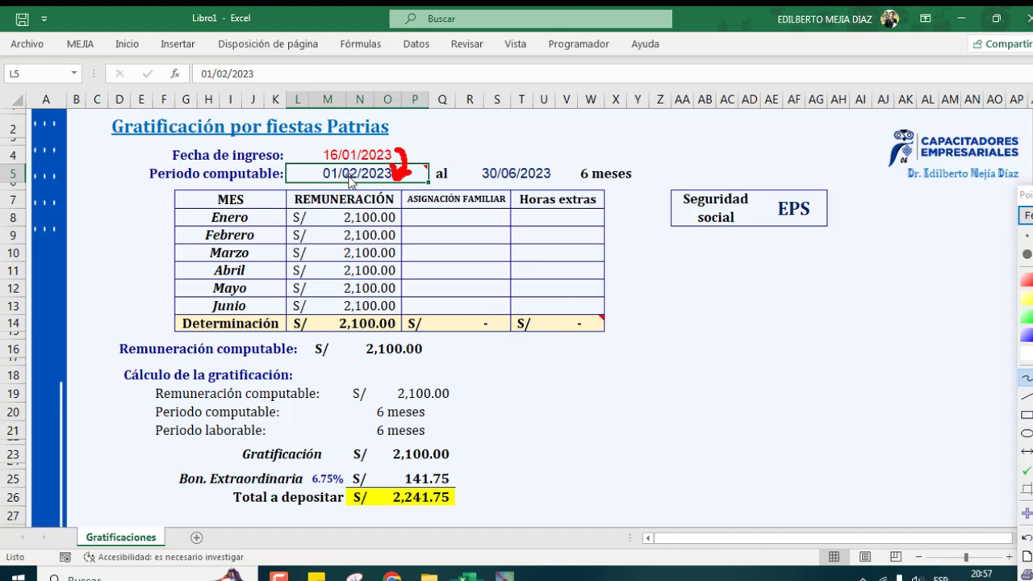
Draw a red bracketed time line above the Periodo computable, divide it with three marks, and clear all annotations
mouse_move(430, 144)
mouse_down()
mouse_move(621, 144)
mouse_move(618, 155)
mouse_up()
drag(431, 120, 432, 157)
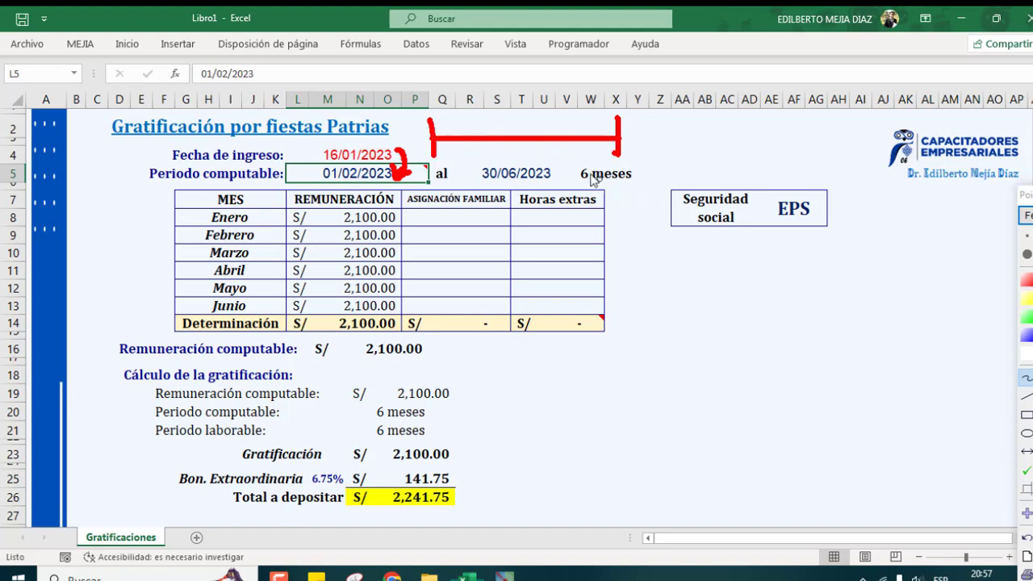
drag(465, 122, 466, 152)
drag(505, 123, 506, 151)
drag(554, 119, 555, 151)
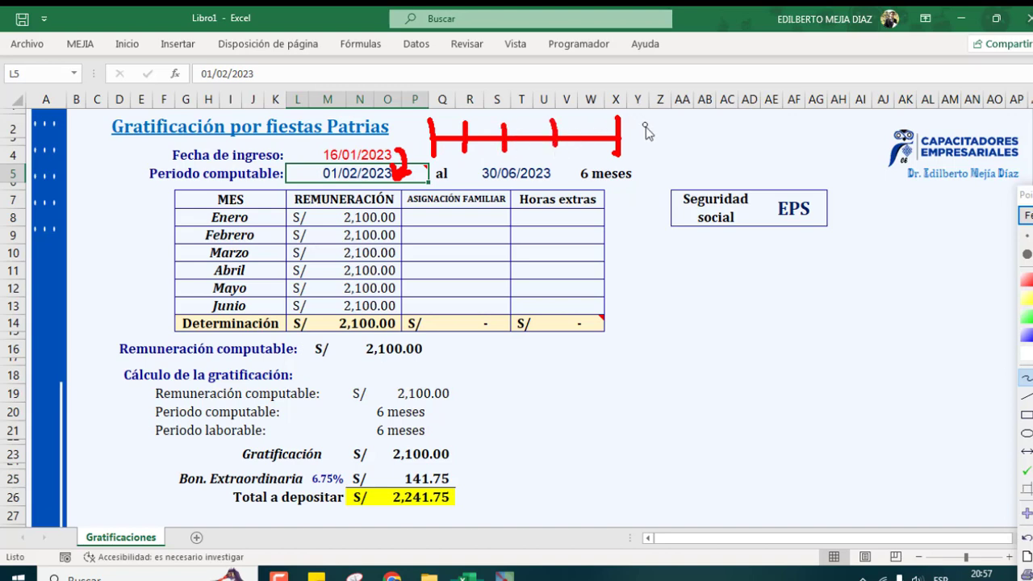
click(1027, 216)
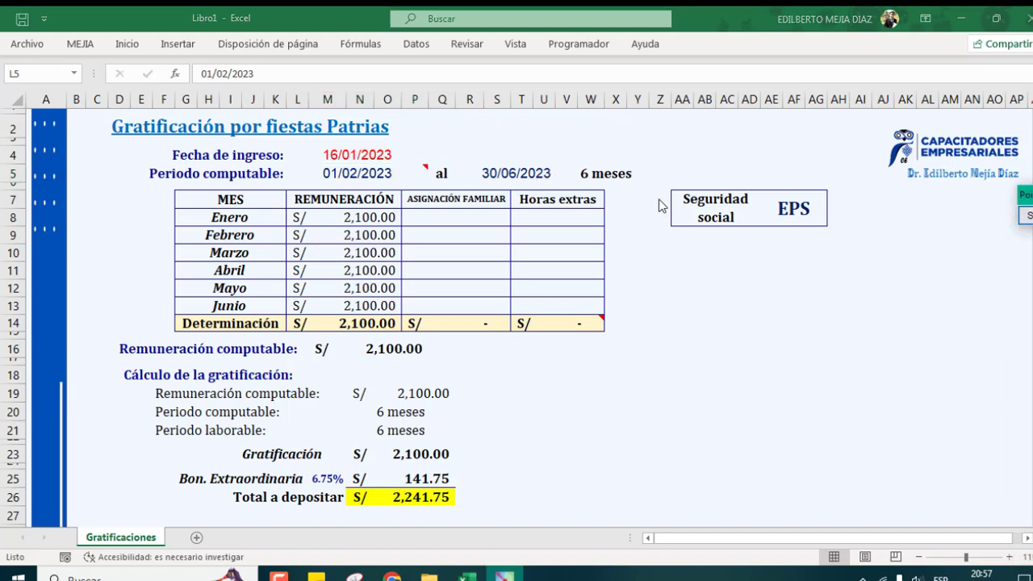
Set the number of months in the Periodo computable row to 5
double_click(587, 175)
click(597, 176)
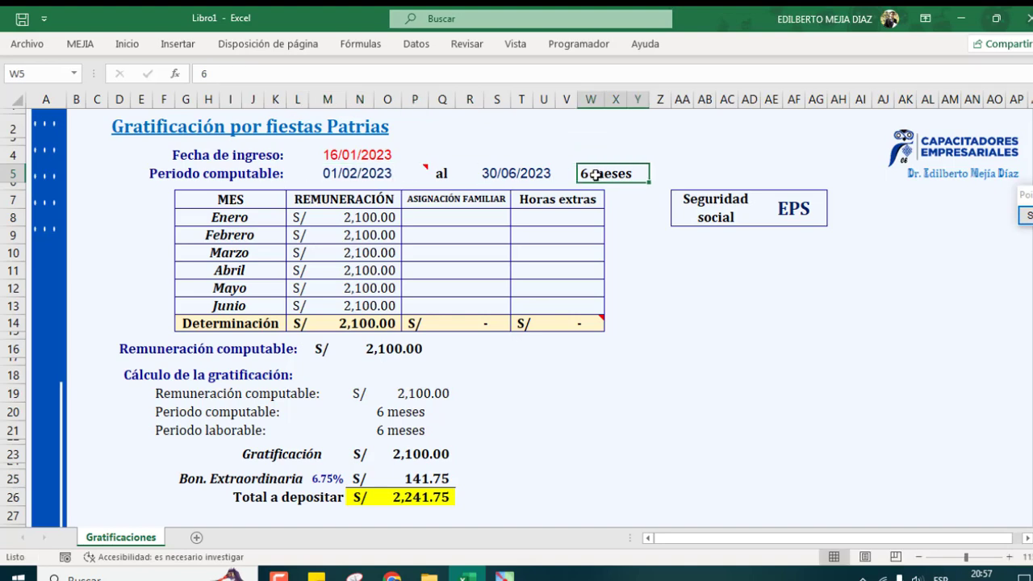
text(5)
key(Return)
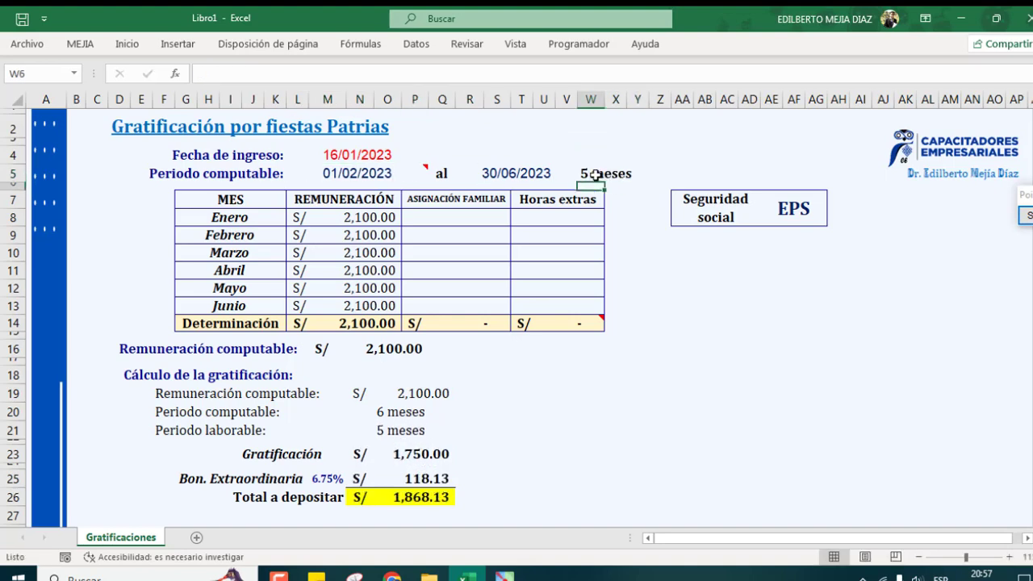
click(683, 326)
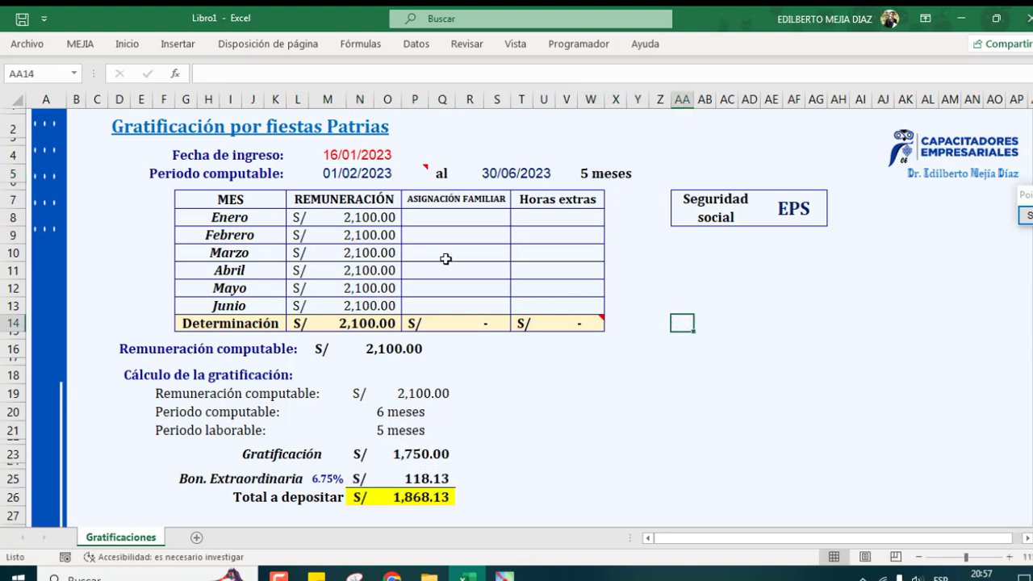
Clear the Enero remuneration and enter 2100 as the Febrero remuneration
click(371, 218)
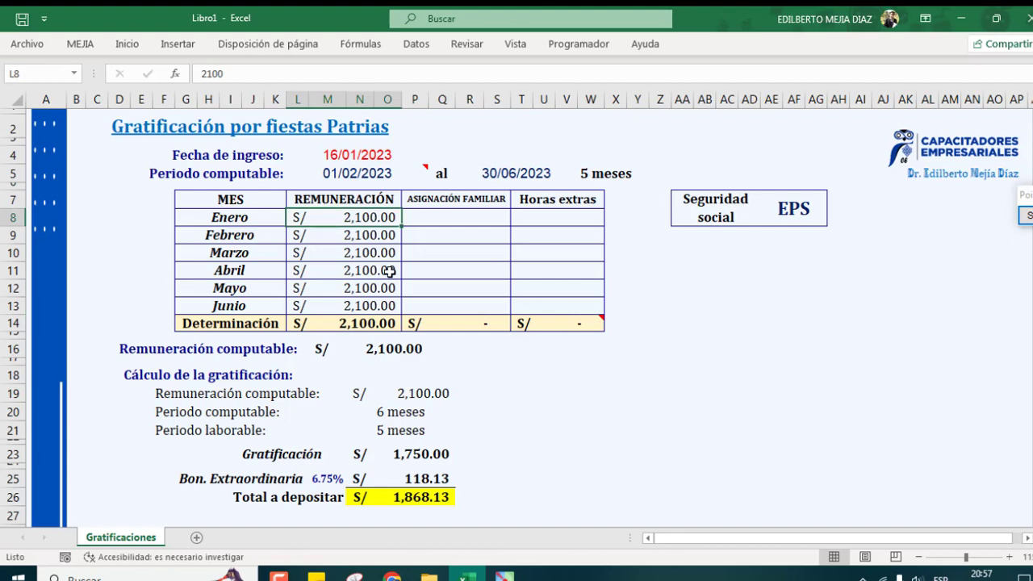
key(Delete)
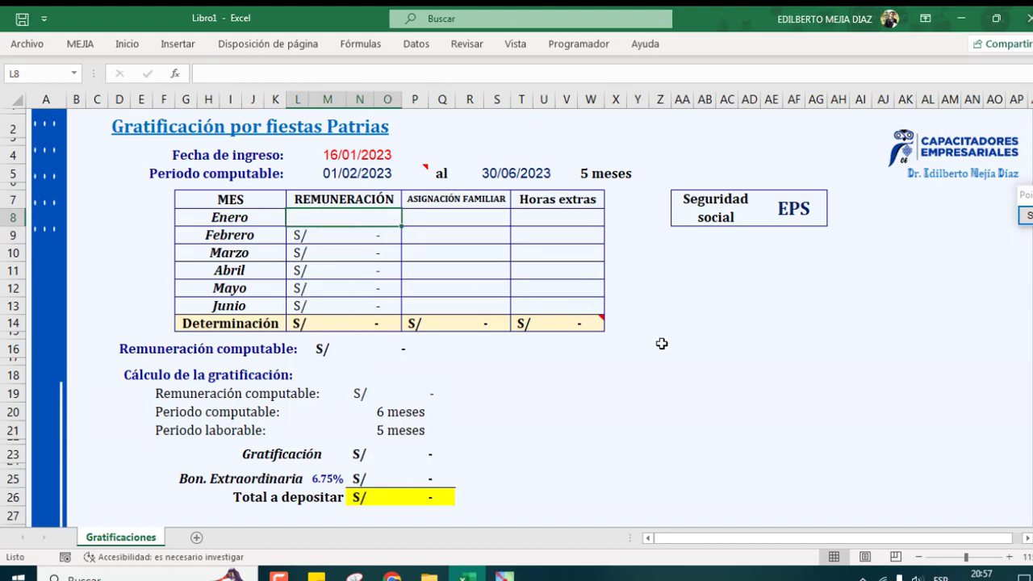
click(343, 236)
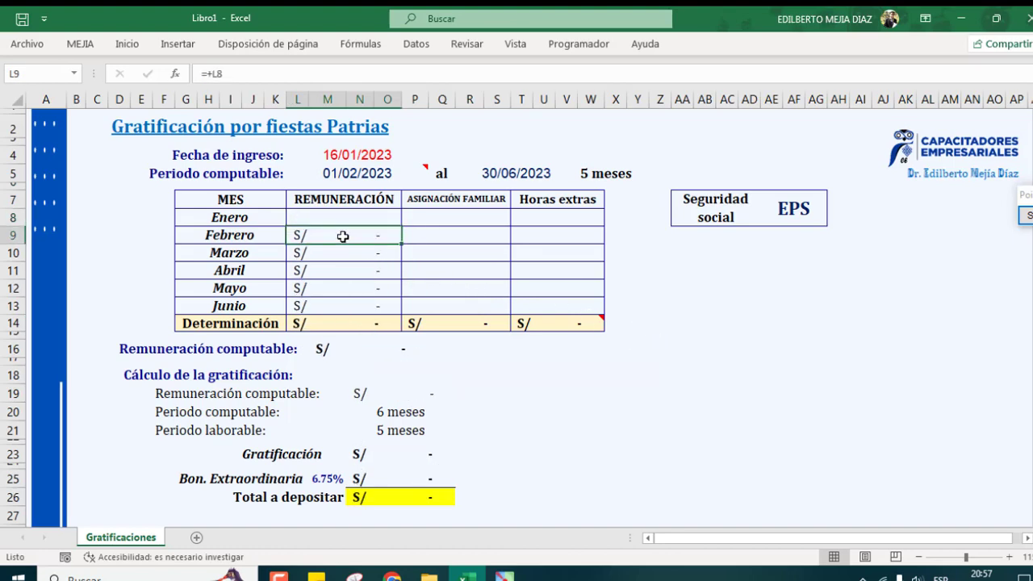
text(2100)
key(Return)
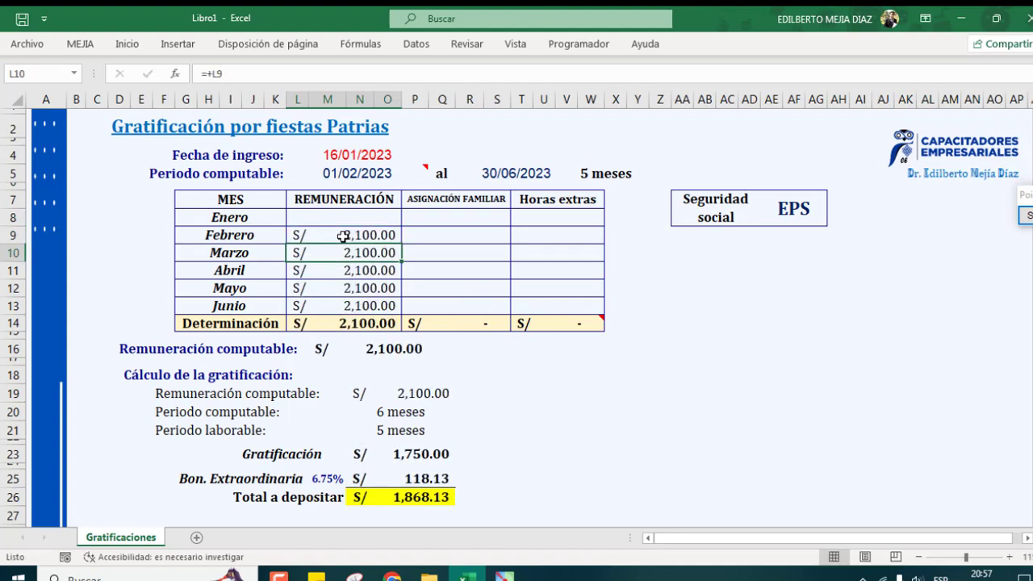
click(724, 350)
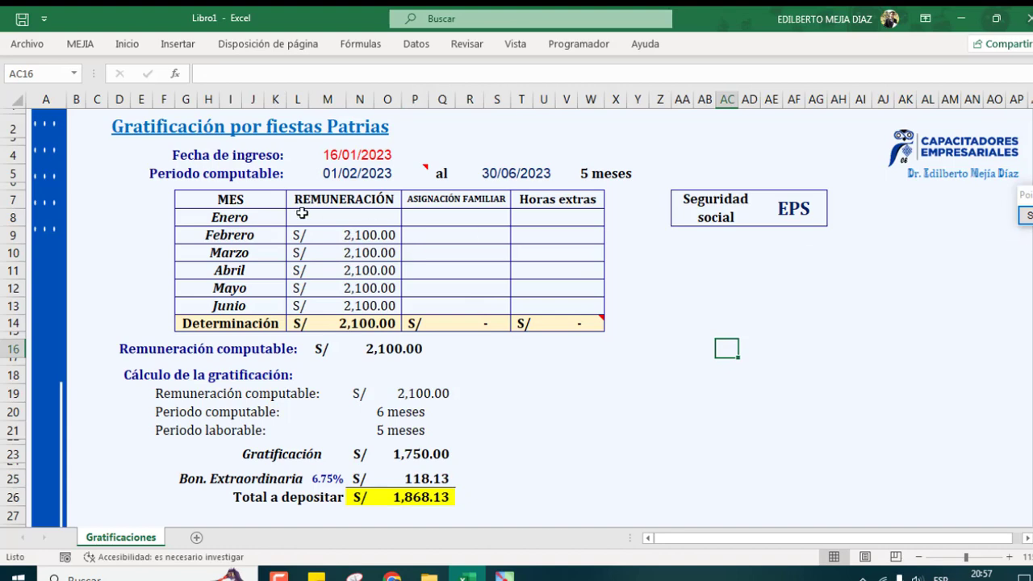
Set the Fecha de ingreso to 04/02/2023
click(348, 158)
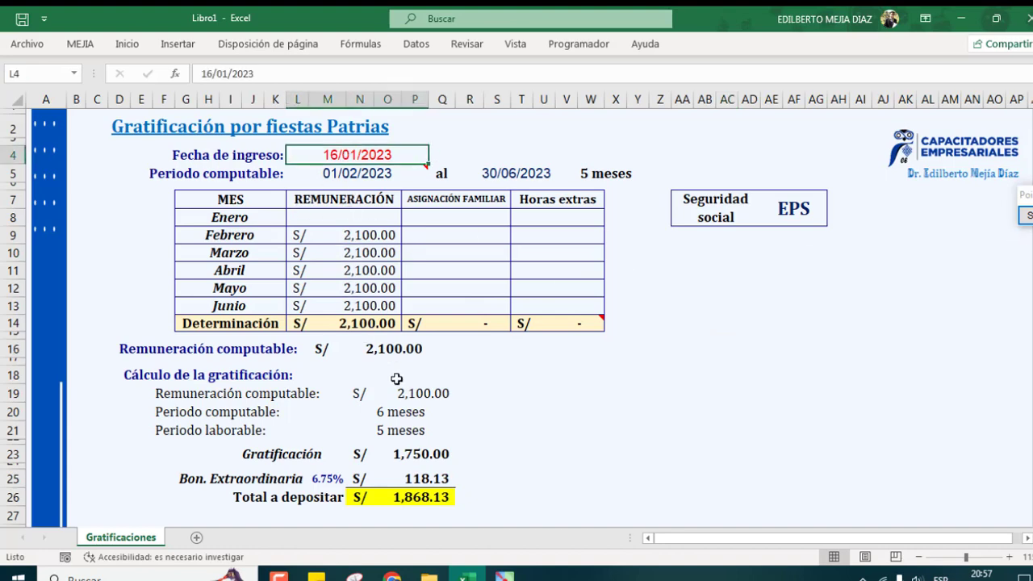
click(227, 73)
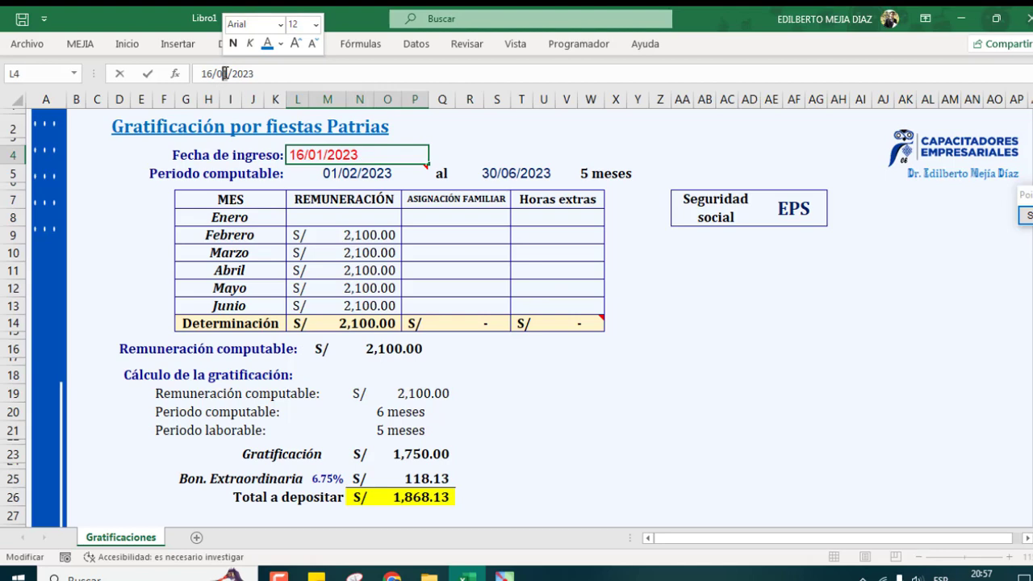
text(2)
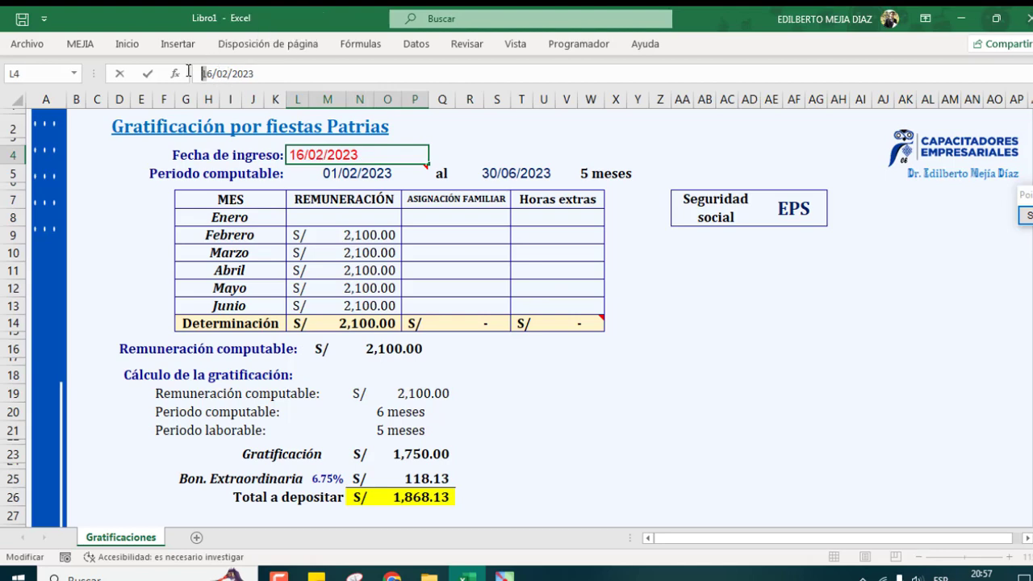
drag(213, 73, 200, 72)
text(0)
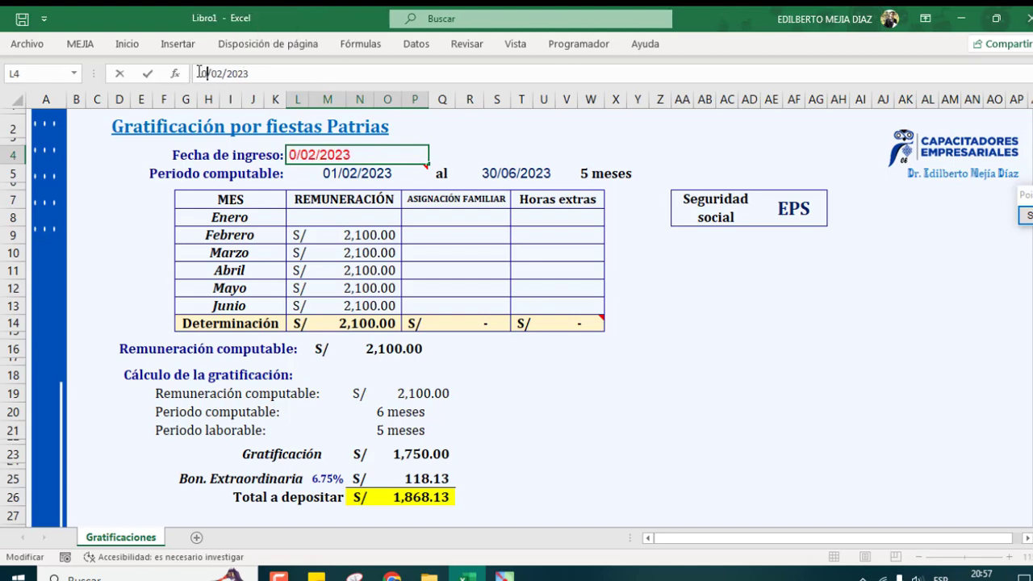
text(4)
key(Return)
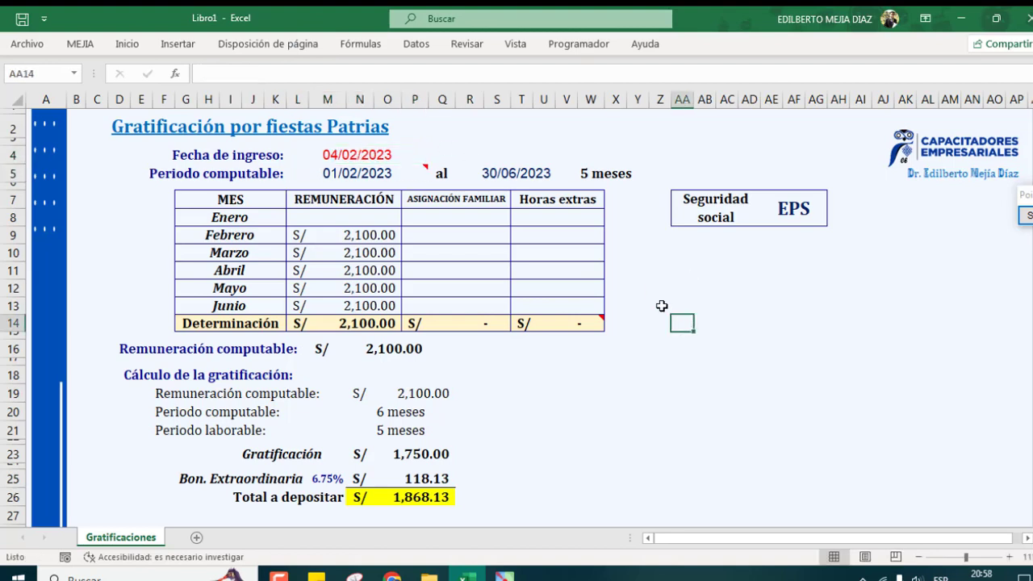
drag(971, 320, 977, 307)
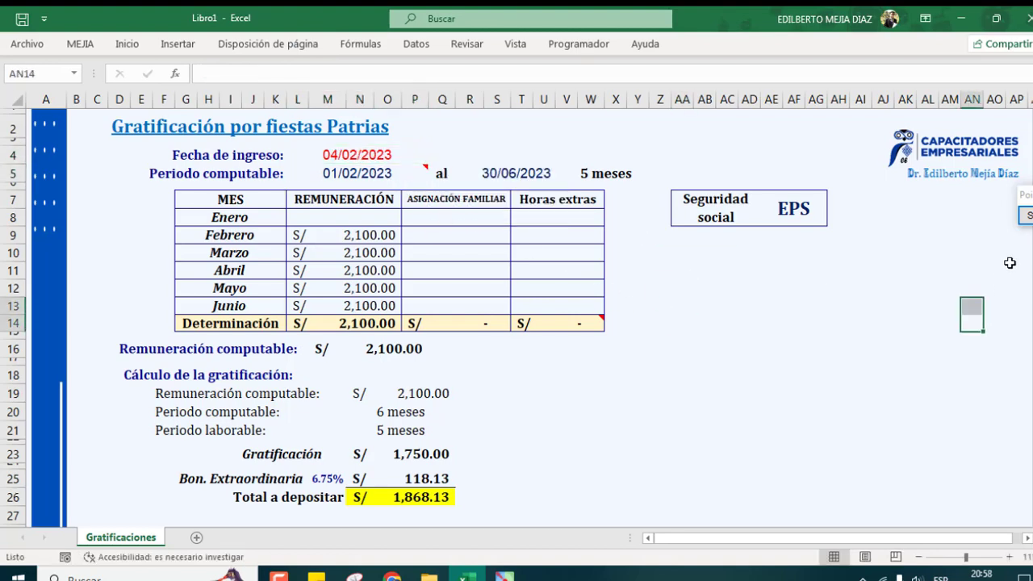
Draw a red bracketed line beside the Fecha de ingreso, handwrite a date next to it, and clear the annotations
click(1027, 215)
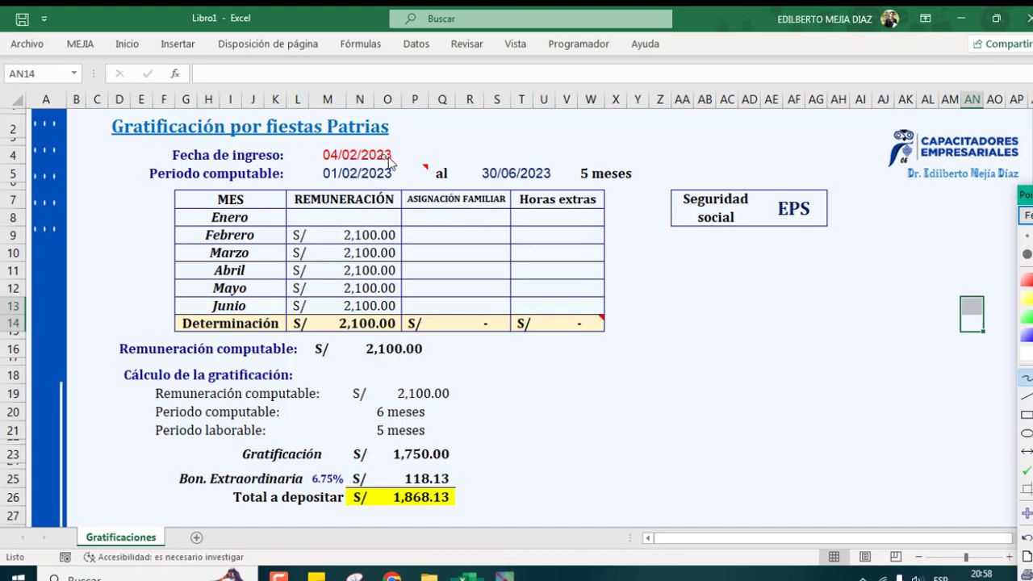
mouse_move(399, 156)
mouse_down()
mouse_move(531, 147)
mouse_move(532, 166)
mouse_move(397, 166)
mouse_up()
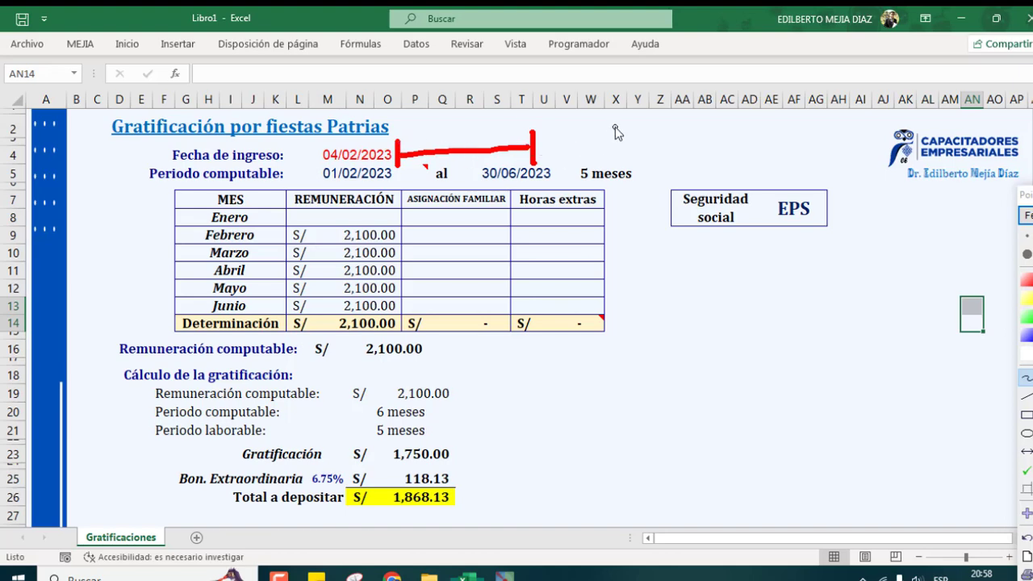
mouse_move(617, 127)
mouse_down()
mouse_move(611, 142)
mouse_move(621, 128)
mouse_move(654, 138)
mouse_move(642, 167)
mouse_up()
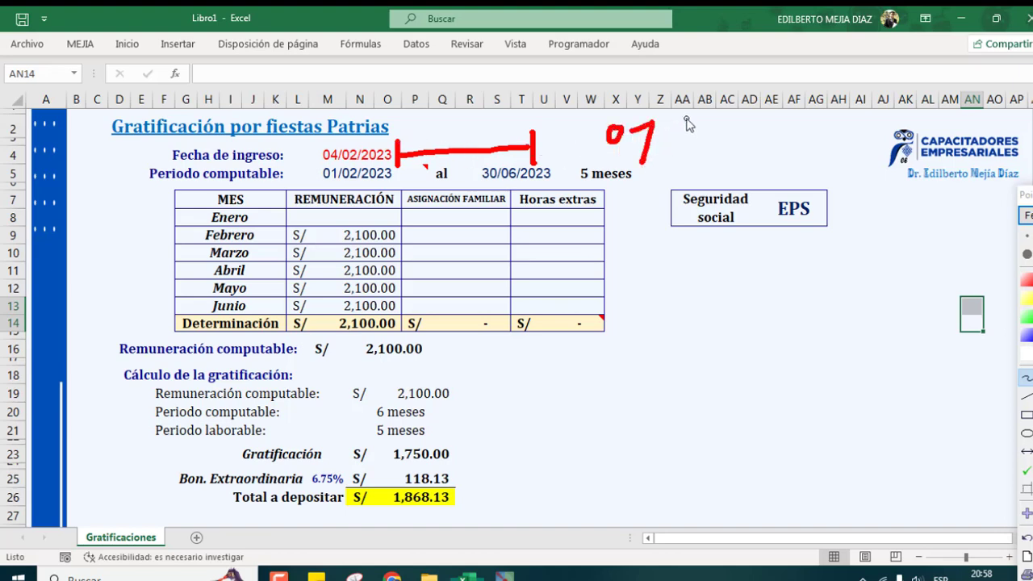
drag(704, 139, 708, 131)
mouse_move(725, 132)
mouse_down()
mouse_move(748, 143)
mouse_move(729, 158)
mouse_up()
click(1022, 215)
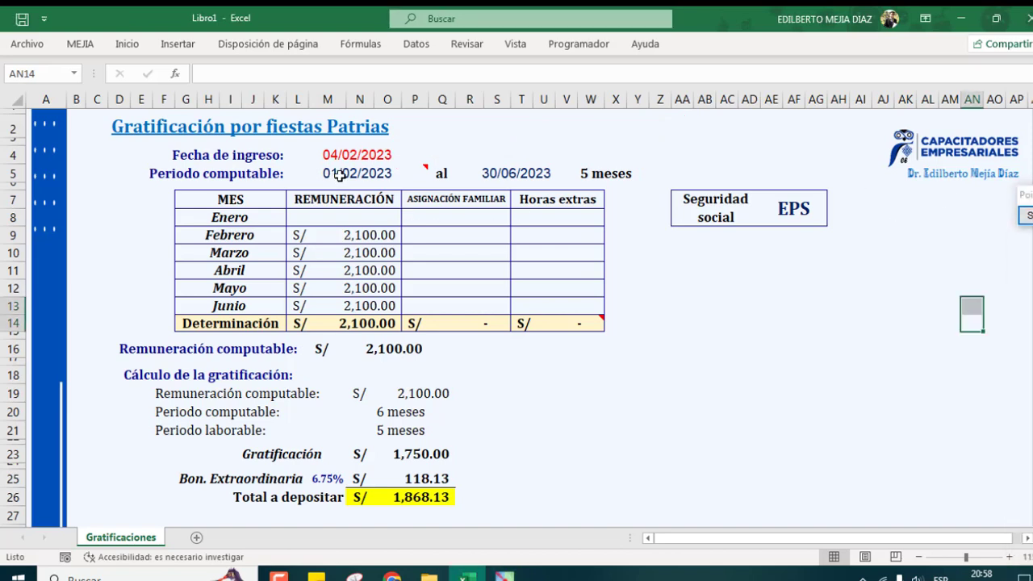
Set the start date of the Periodo computable to 01/03/2023
click(339, 172)
drag(229, 74, 223, 74)
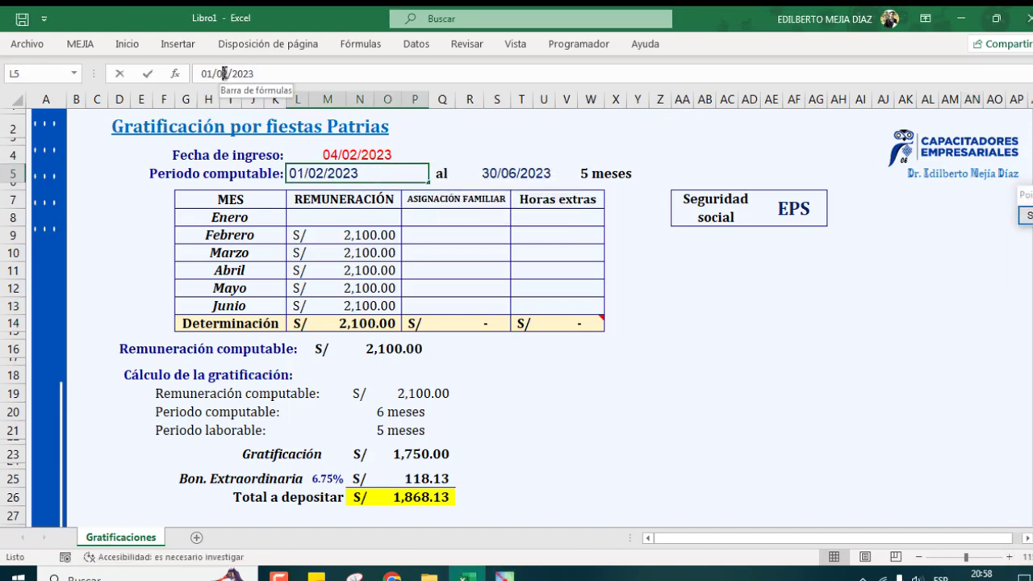
text(3)
key(Return)
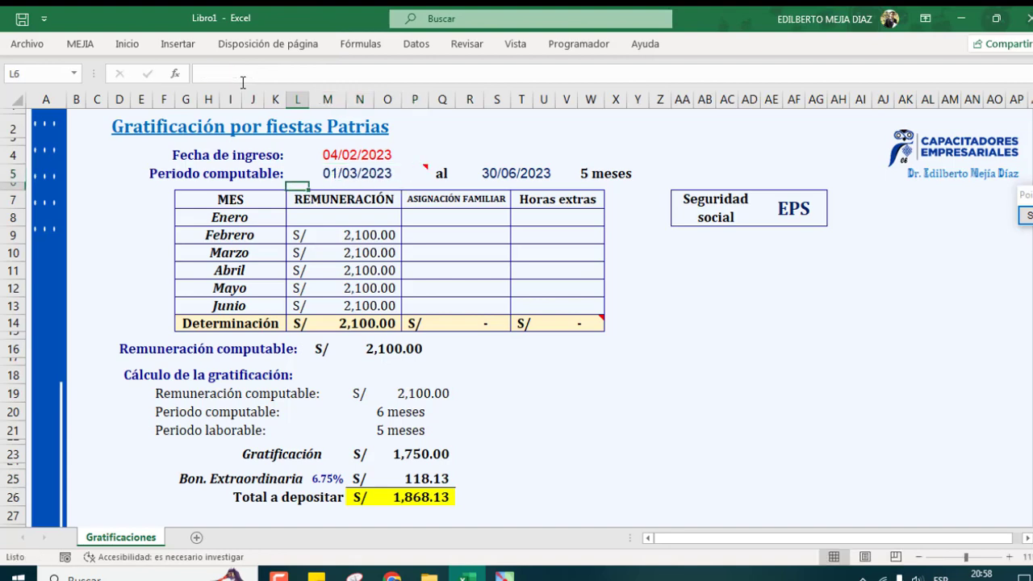
Draw four red tally strokes above the month count and clear them
mouse_move(598, 118)
mouse_down()
mouse_move(598, 146)
mouse_move(617, 160)
mouse_up()
mouse_move(638, 124)
mouse_down()
mouse_move(638, 154)
mouse_move(660, 128)
mouse_move(659, 154)
mouse_up()
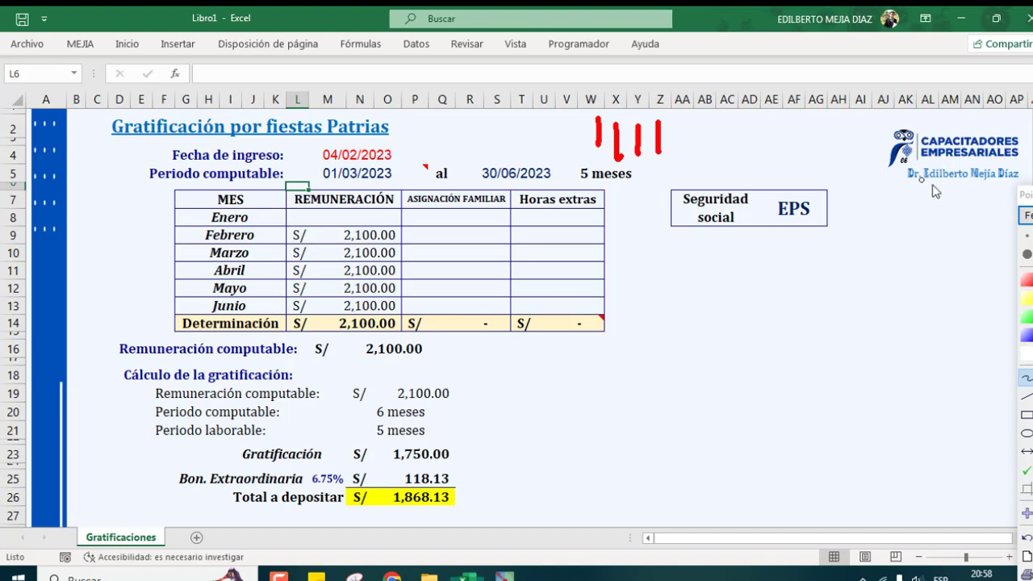
key(Escape)
Set the number of months in the Periodo computable row to 4
click(607, 175)
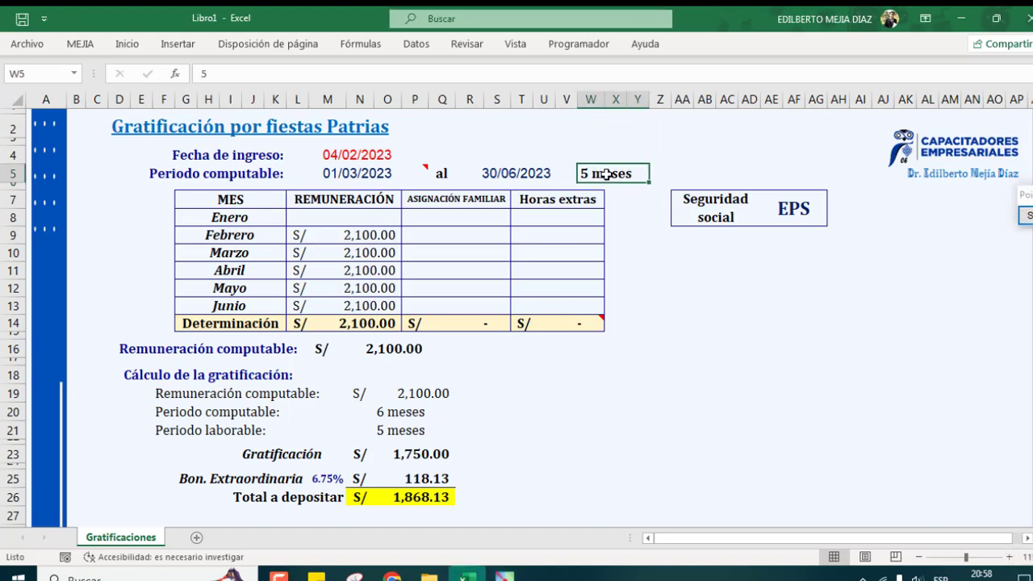
text(4)
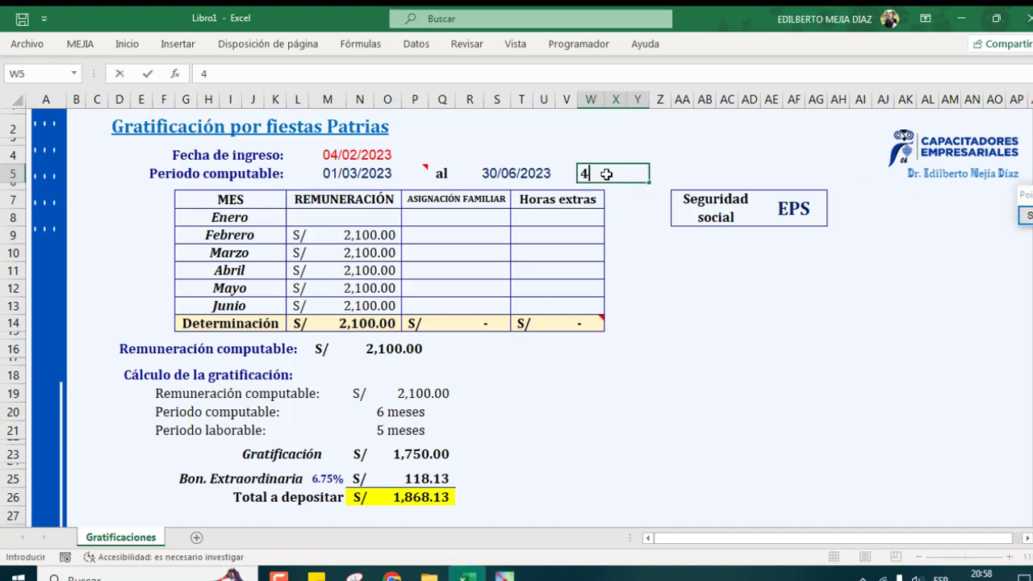
key(Return)
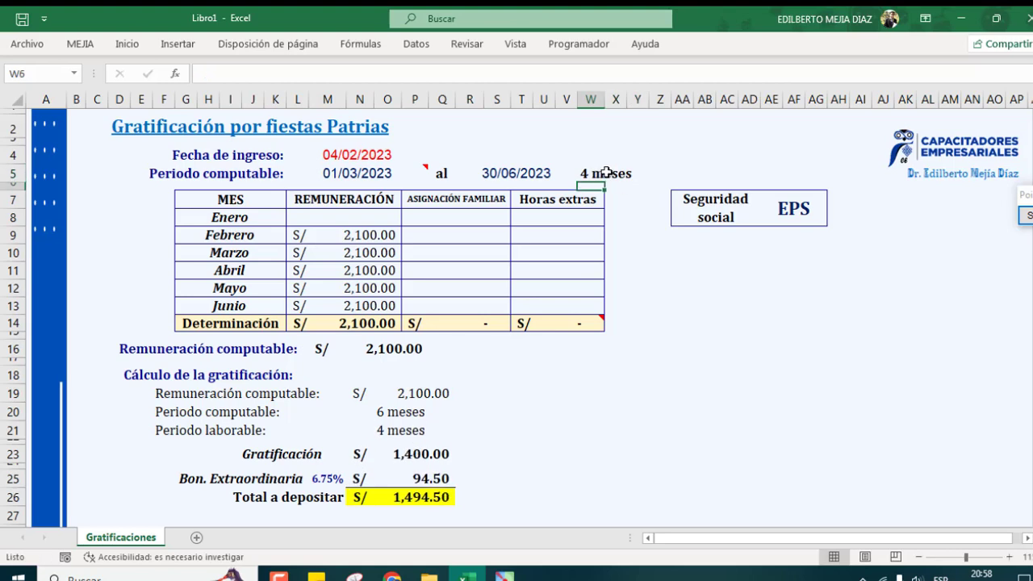
Clear the Febrero remuneration and enter 2100 as the Marzo remuneration
click(355, 237)
key(Delete)
click(353, 257)
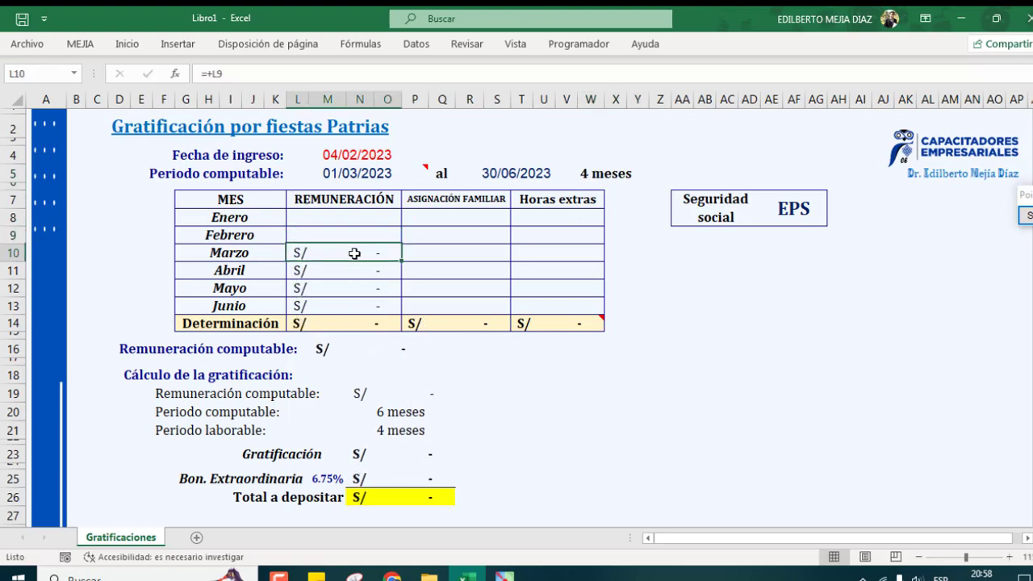
text(2100)
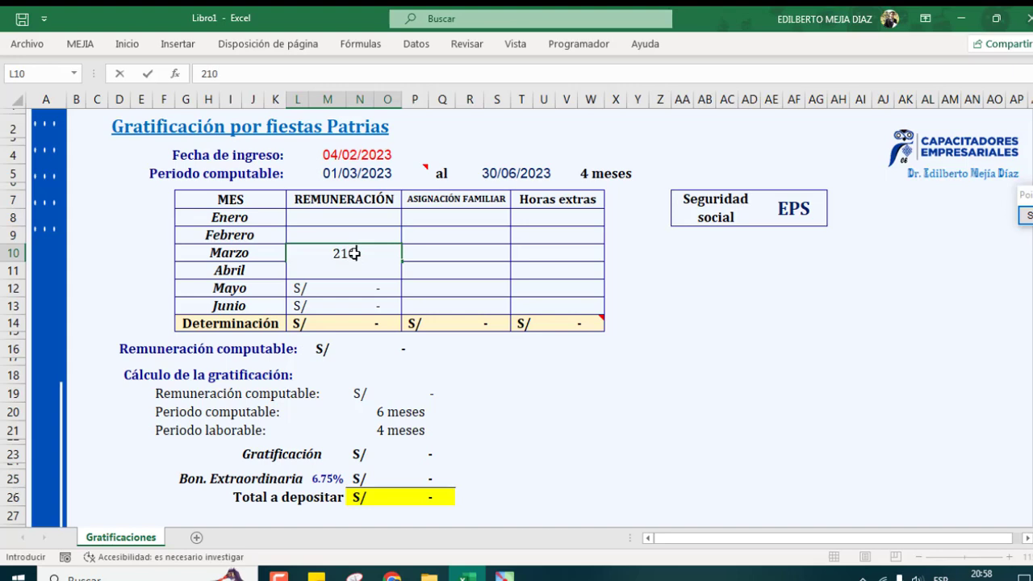
key(Return)
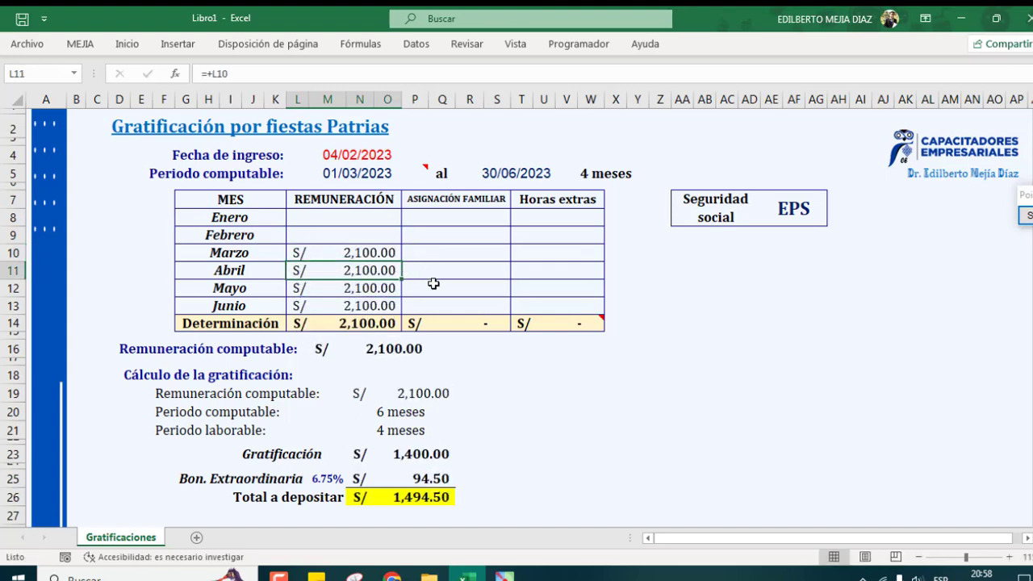
click(565, 383)
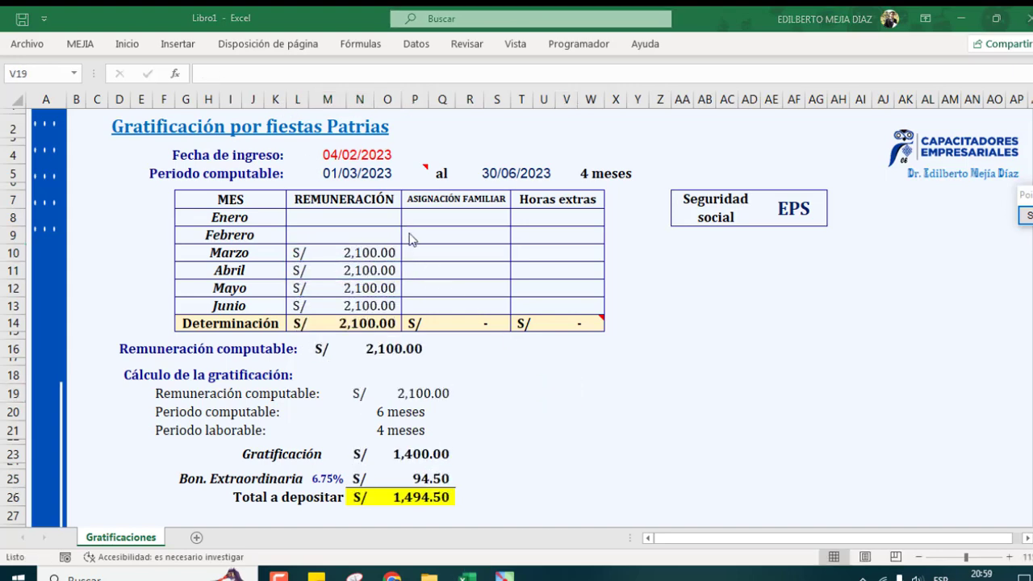
Bracket the Marzo to Junio remunerations in red, mark the computable remuneration, working months and gratification with an arrow and ticks, and clear the marks
click(1025, 218)
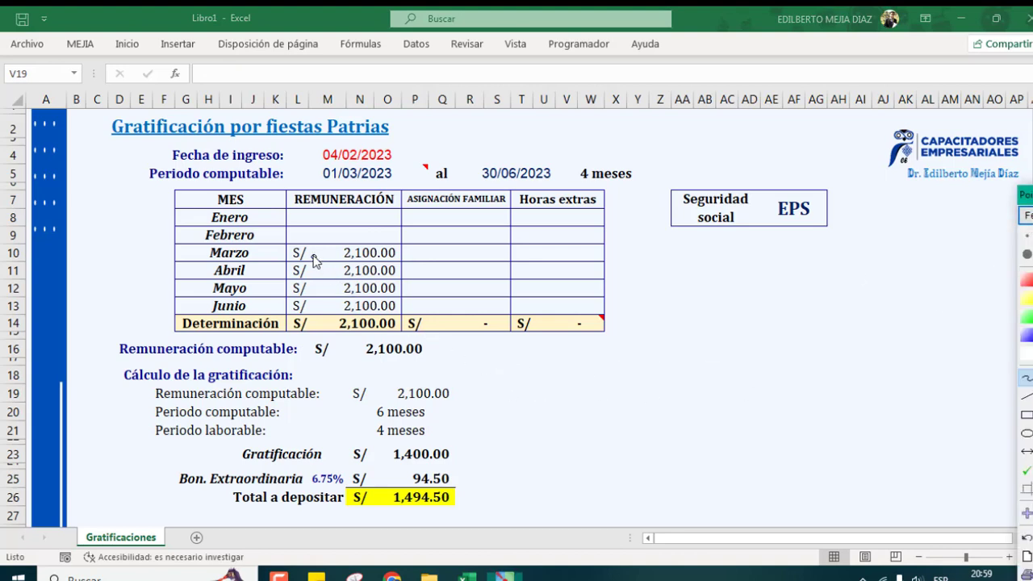
drag(316, 239, 324, 323)
mouse_move(315, 239)
mouse_down()
mouse_move(408, 244)
mouse_move(411, 308)
mouse_up()
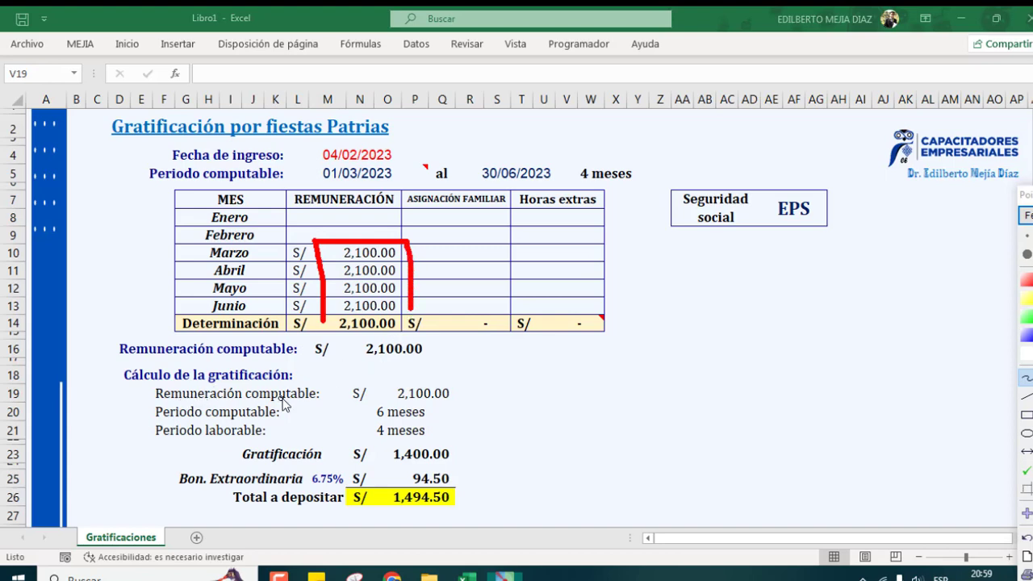
drag(327, 394, 341, 401)
drag(459, 393, 475, 376)
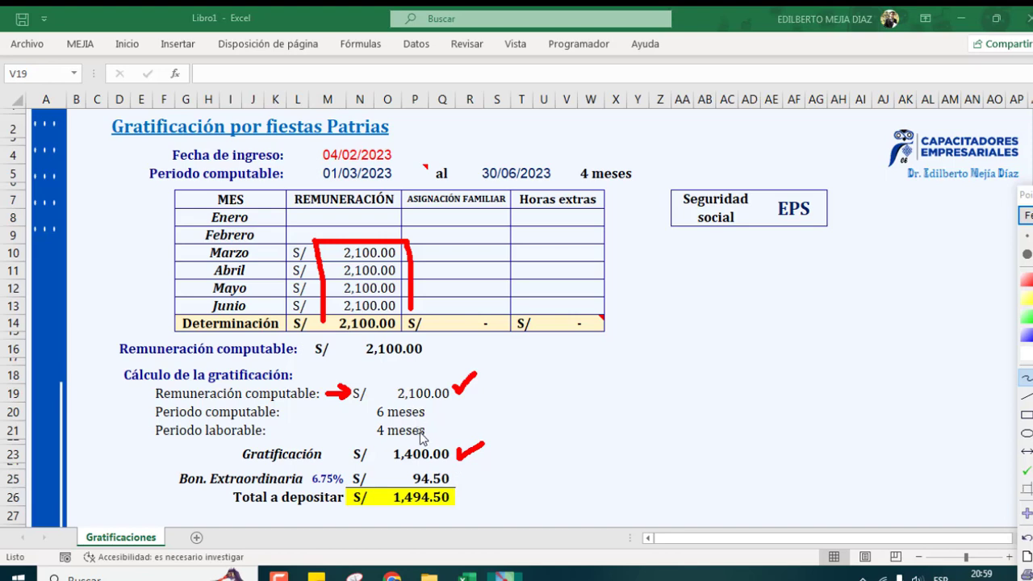
drag(434, 434, 449, 423)
click(1026, 217)
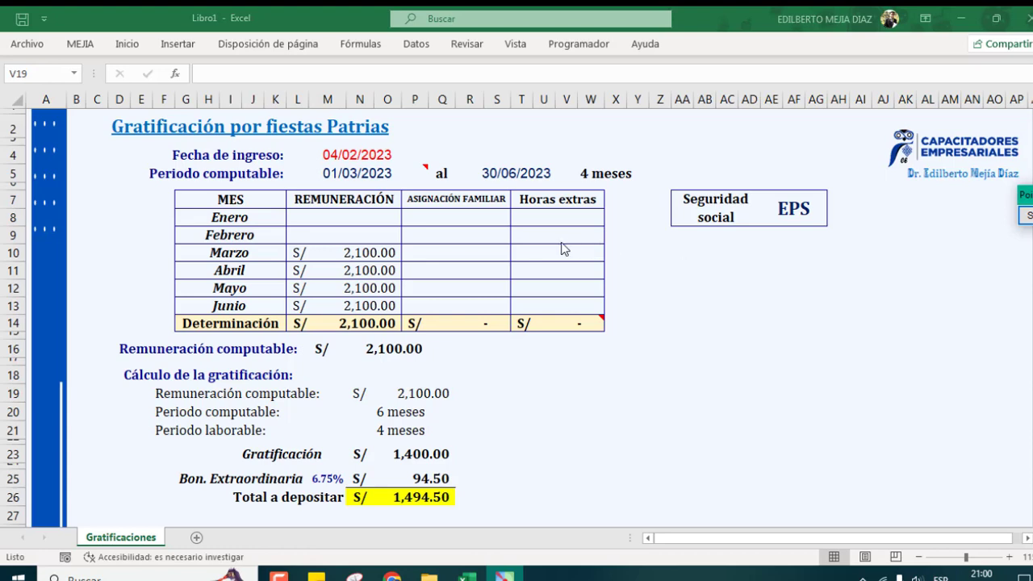
Enter 102.50 as the Asignación familiar for every month from Marzo to Junio
click(468, 216)
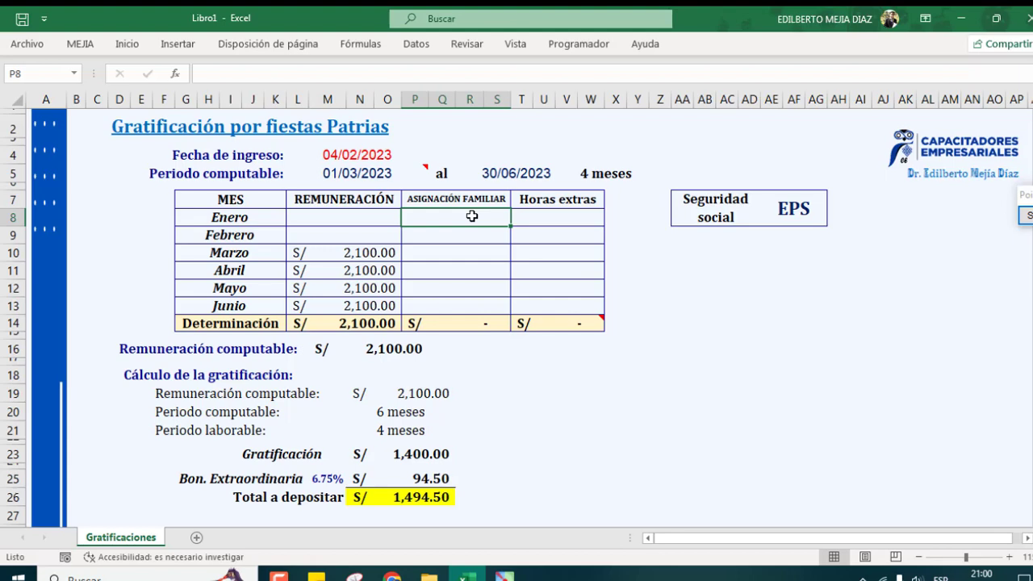
drag(472, 216, 450, 303)
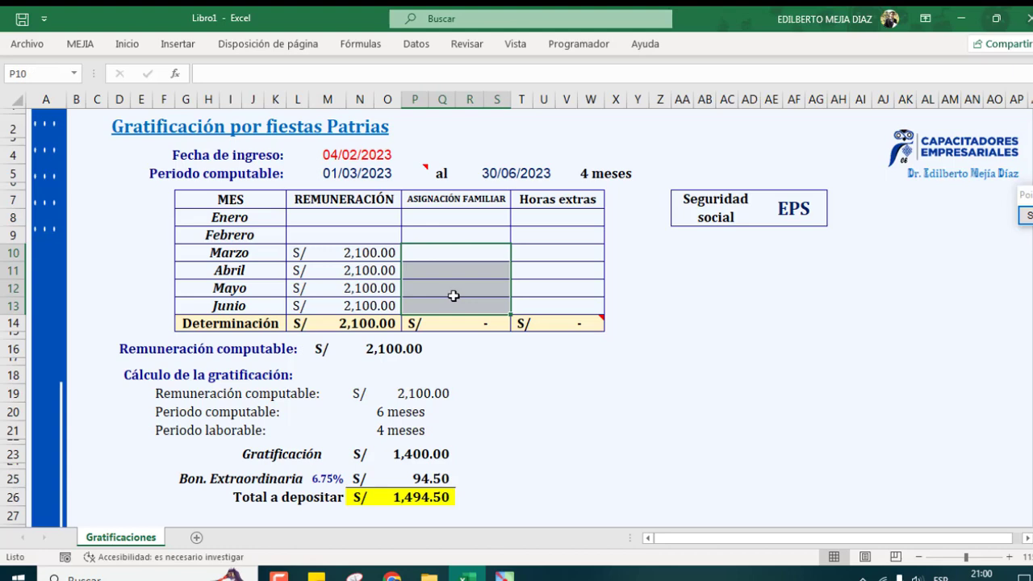
text(10.25)
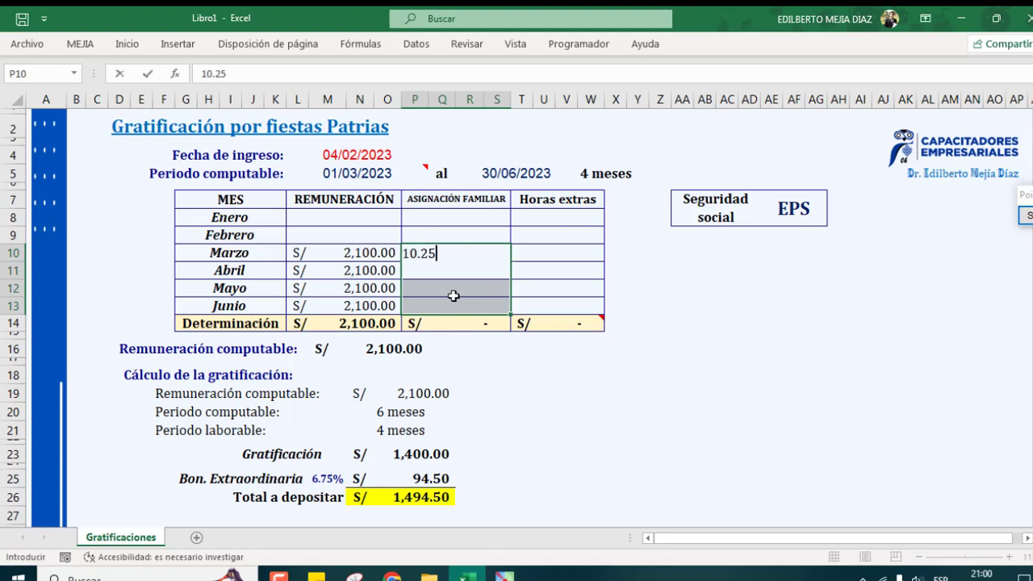
key(ctrl+Return)
click(660, 430)
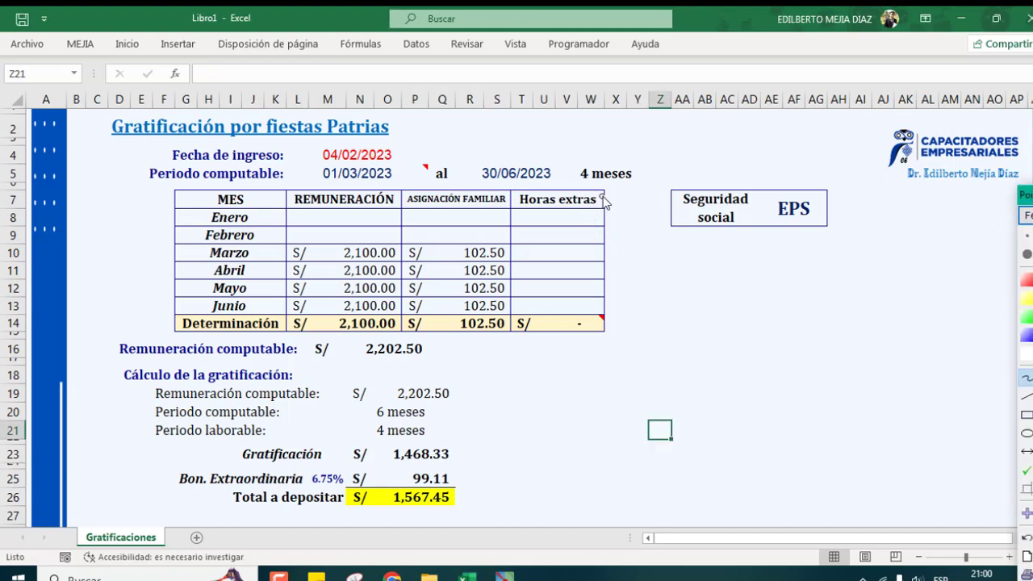
Draw a red check mark beside the Horas extras heading and clear it
drag(606, 202, 646, 189)
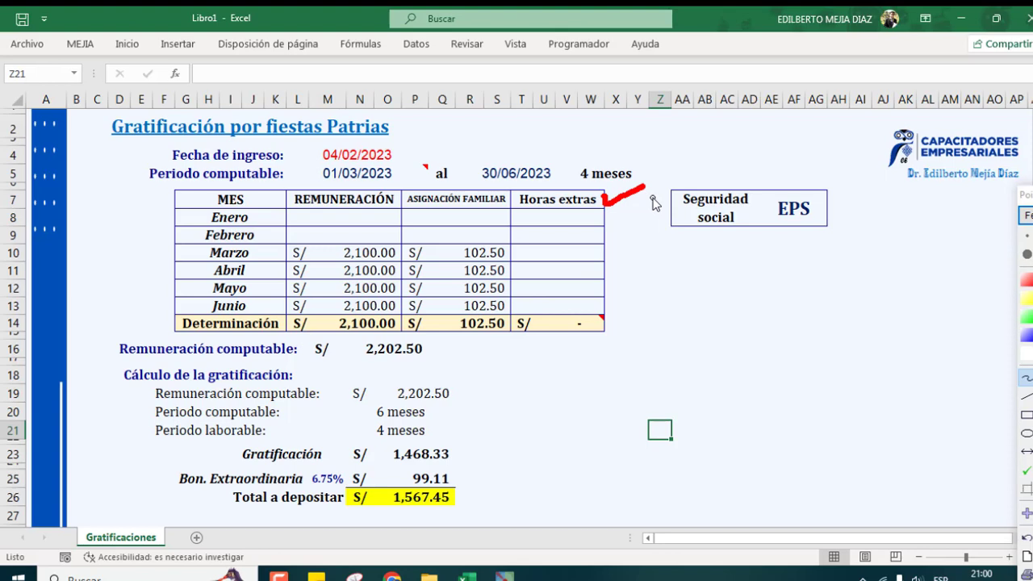
key(Escape)
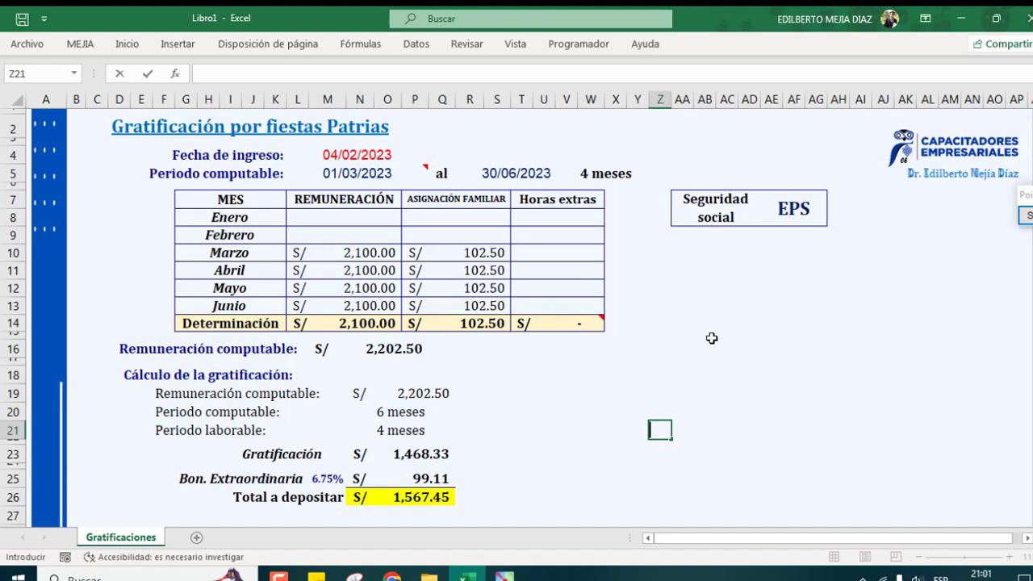
click(671, 318)
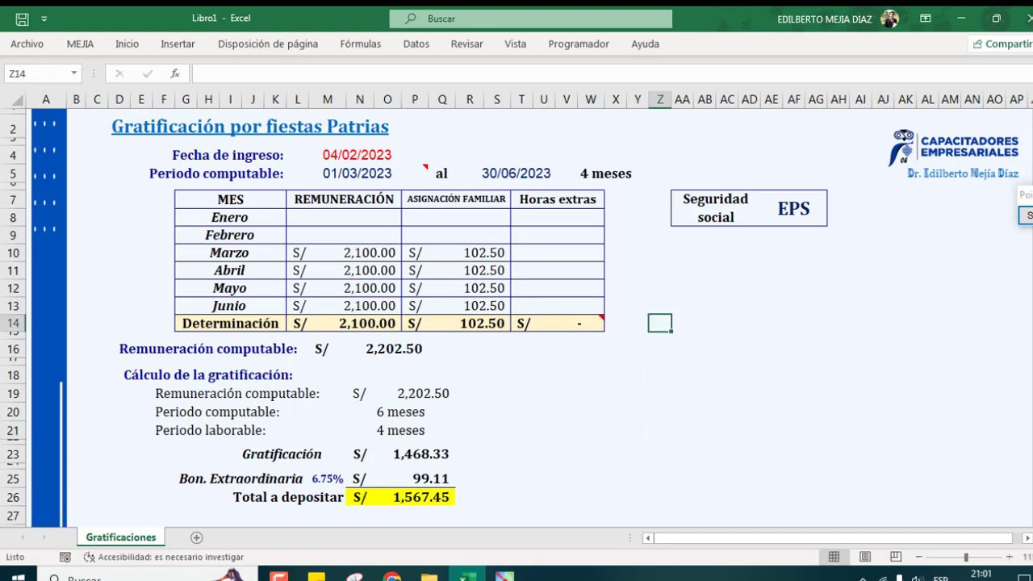
Draw red dashes beside the Enero, Febrero and Mayo rows and an E-to-J timeline with three ticks above the table, and clear the drawing
click(1028, 215)
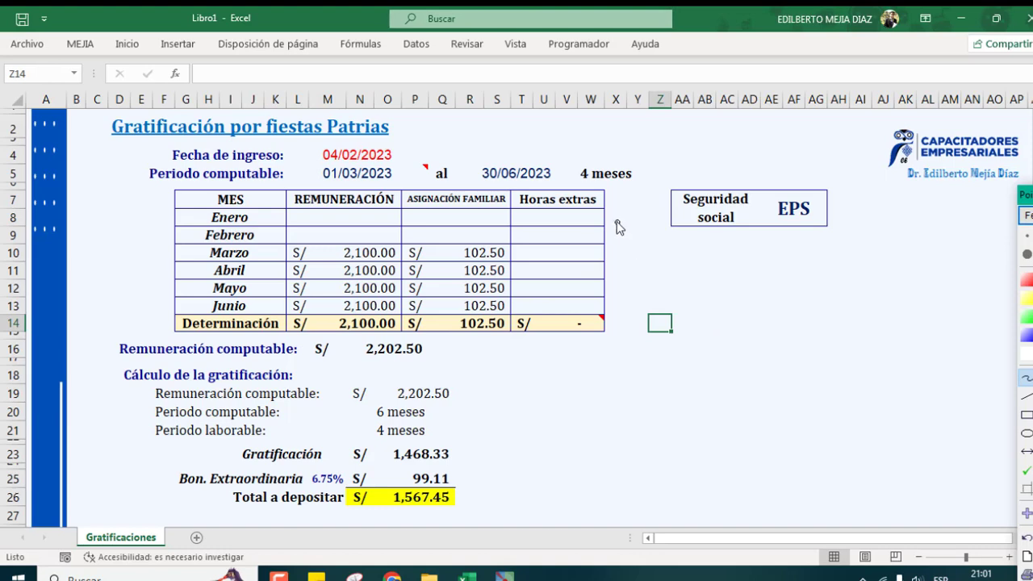
mouse_move(614, 219)
mouse_down()
mouse_move(636, 219)
mouse_move(642, 243)
mouse_up()
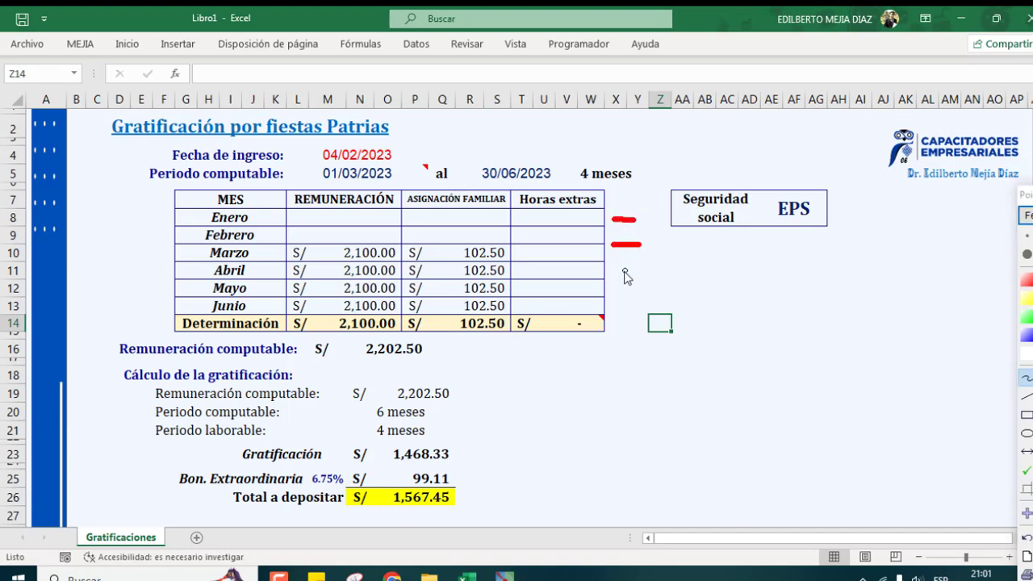
drag(634, 284, 642, 284)
mouse_move(557, 125)
mouse_down()
mouse_move(563, 142)
mouse_move(753, 131)
mouse_move(741, 150)
mouse_move(751, 147)
mouse_up()
drag(666, 121, 668, 152)
drag(635, 121, 634, 151)
drag(605, 121, 603, 150)
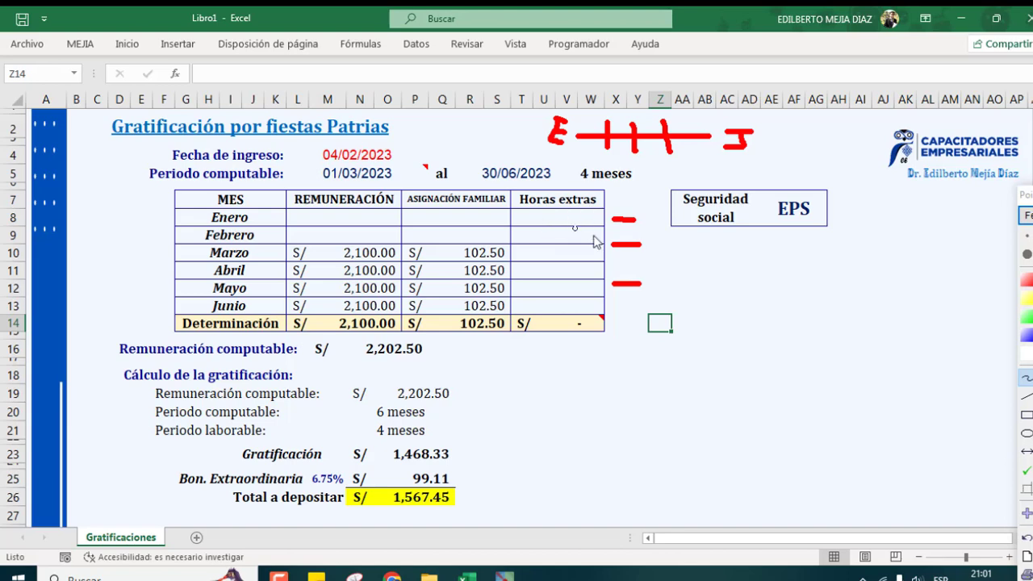
click(1027, 216)
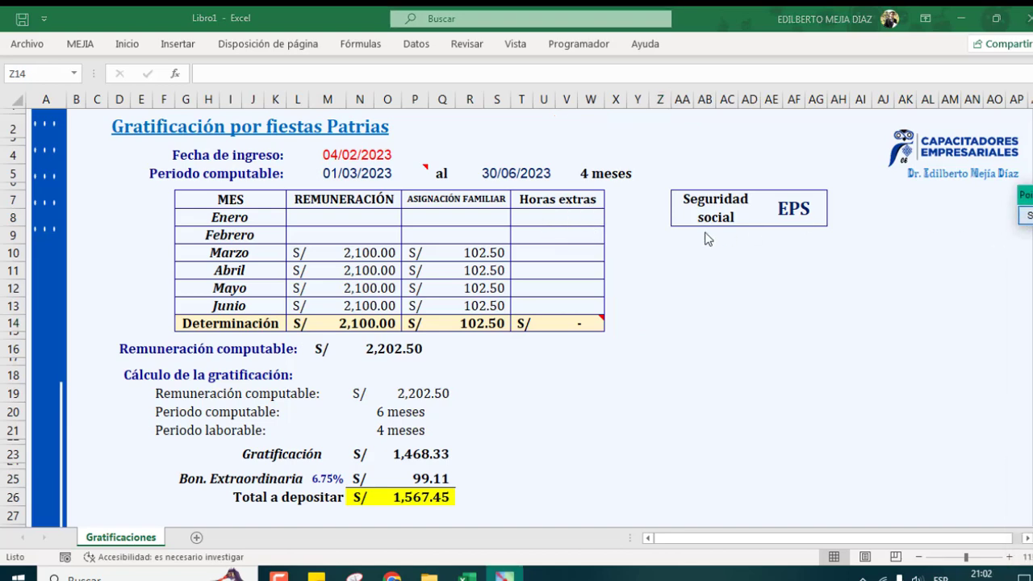
Enter Horas extras of 200 for Marzo, 250 for Mayo and 300 for Junio, leaving Abril empty
click(556, 257)
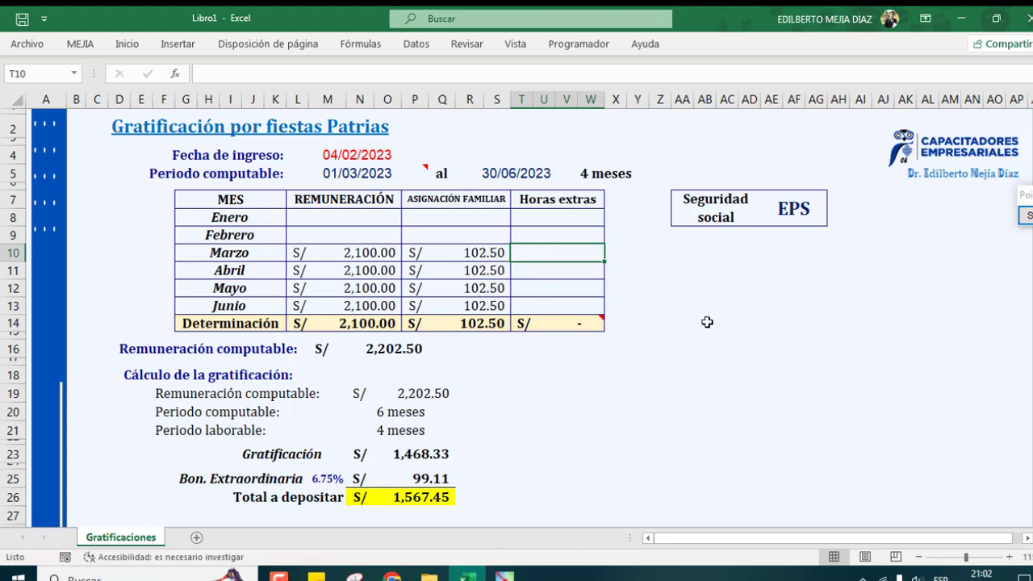
text(2)
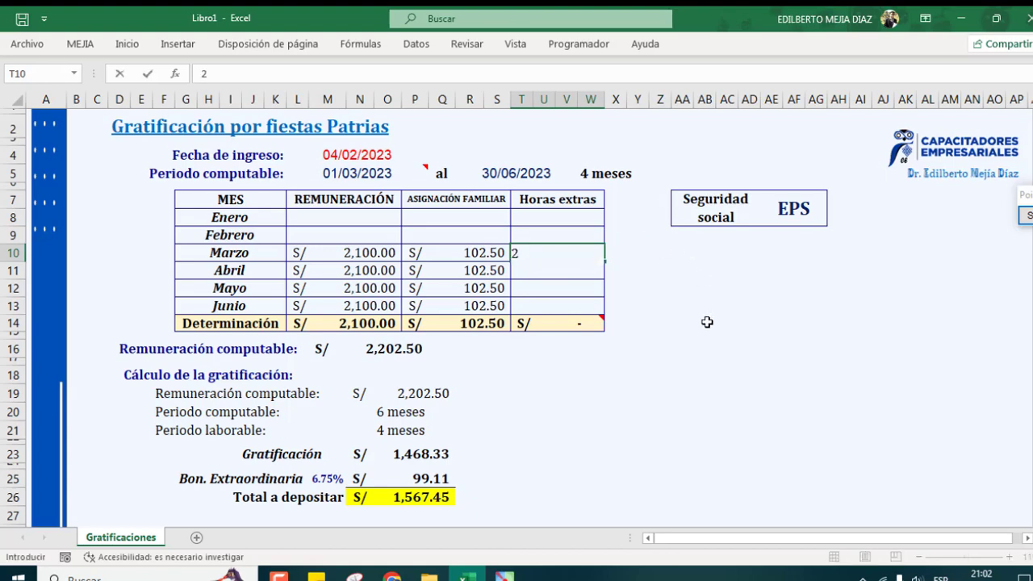
text(00)
key(Return)
key(Return)
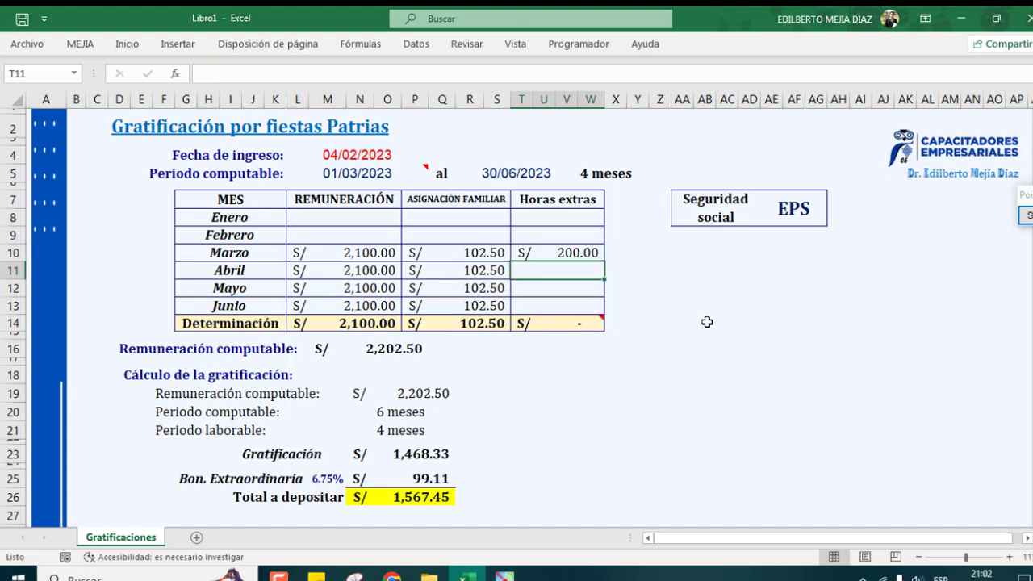
text(250)
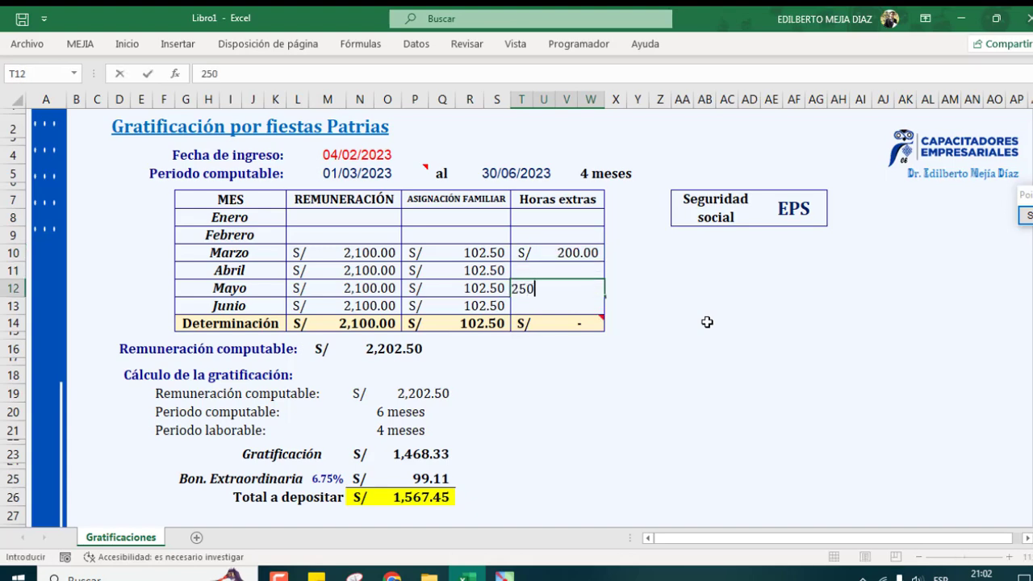
key(Return)
text(300)
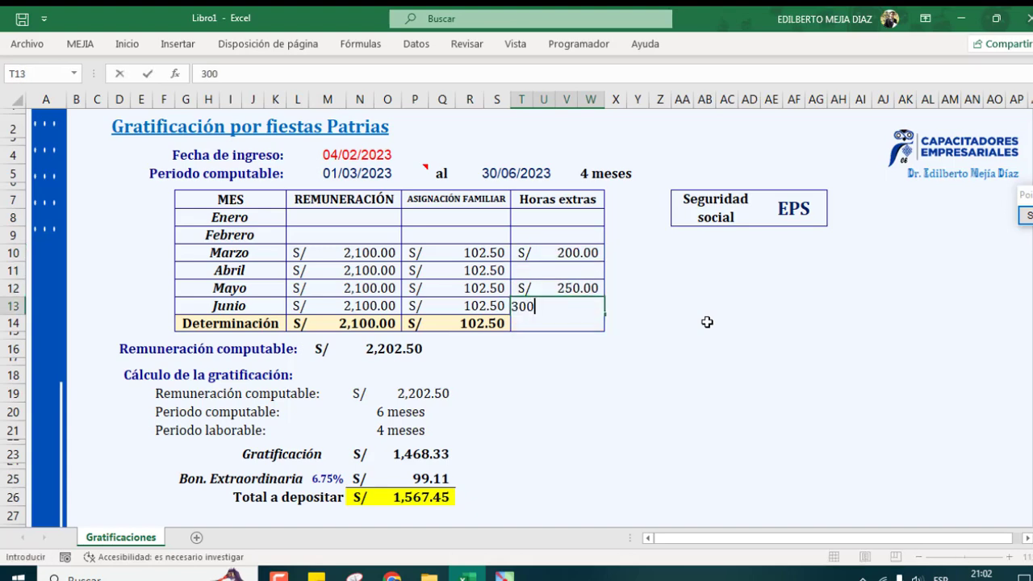
key(Return)
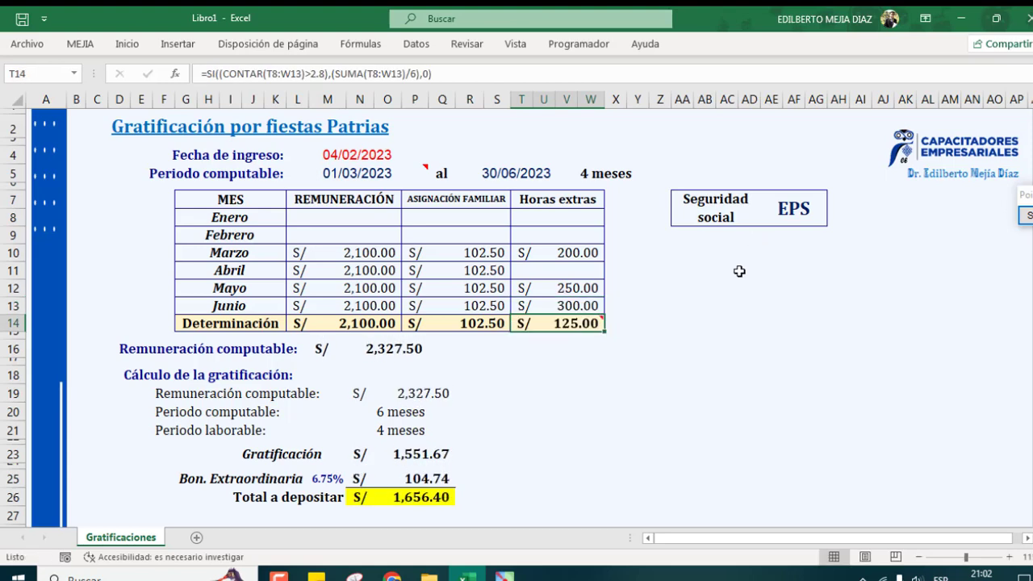
click(702, 349)
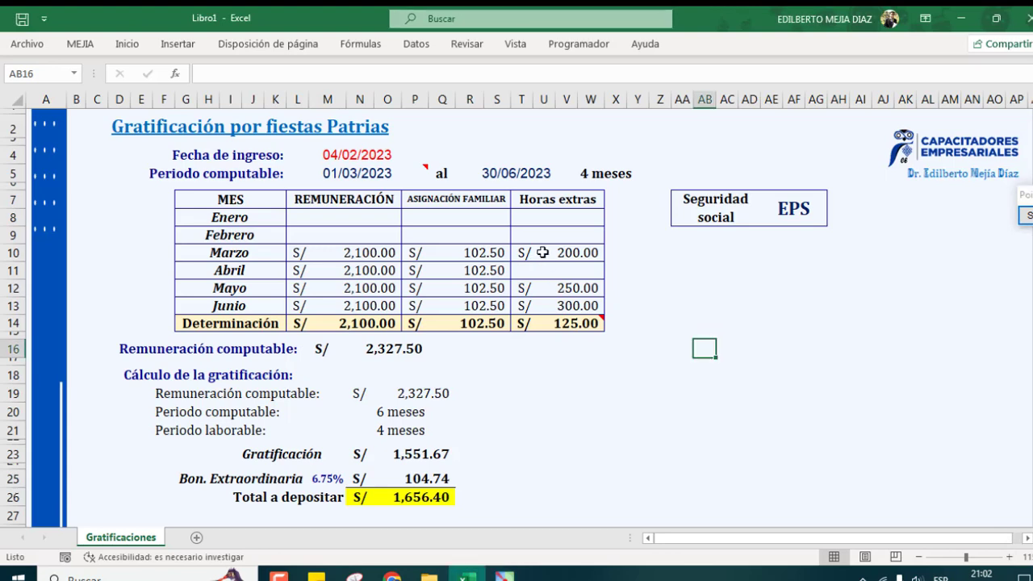
Copy the Horas extras cells from Marzo to Junio into the blank area starting at Z11
drag(545, 251, 570, 305)
key(ctrl+c)
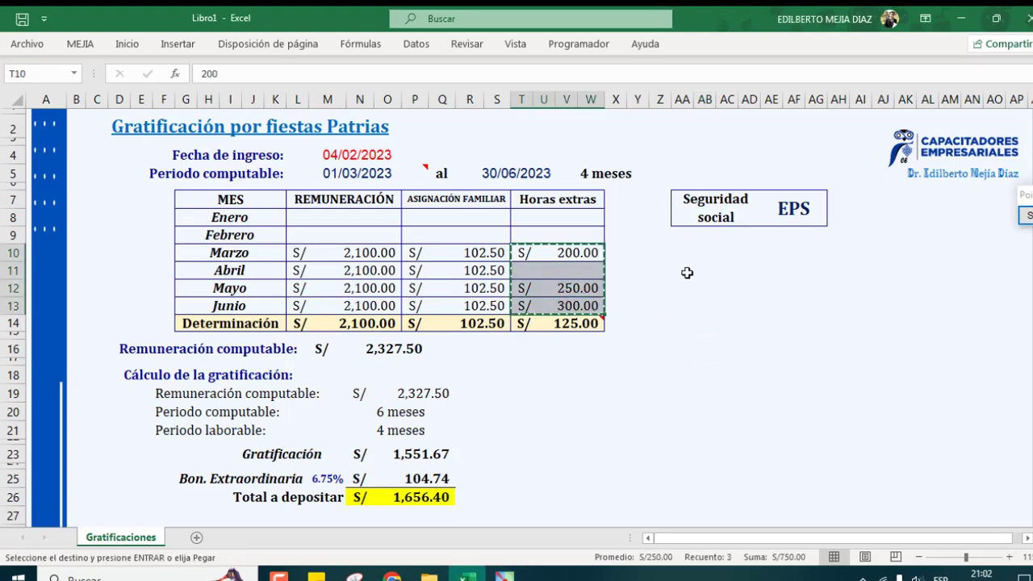
click(683, 267)
click(664, 269)
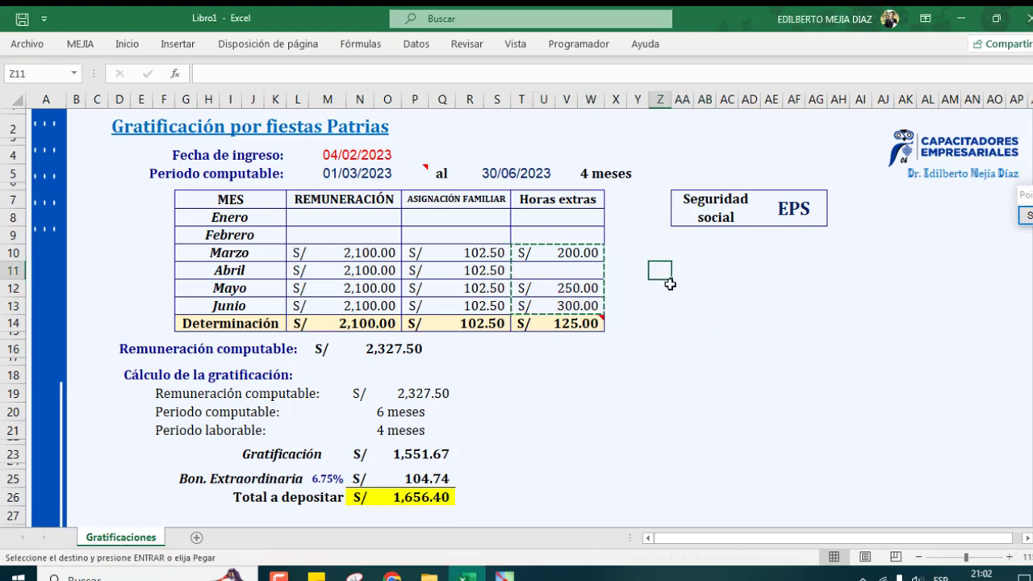
key(ctrl+v)
click(743, 391)
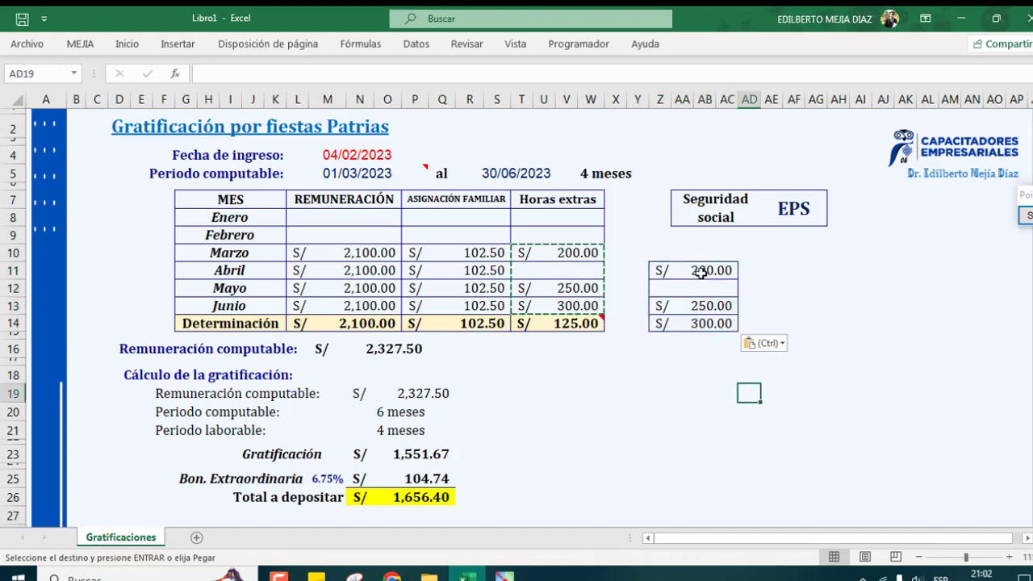
Total the copied overtime amounts in Z16 with SUMA(Z11:AC14), make it bold and carry its format to Z18
click(706, 325)
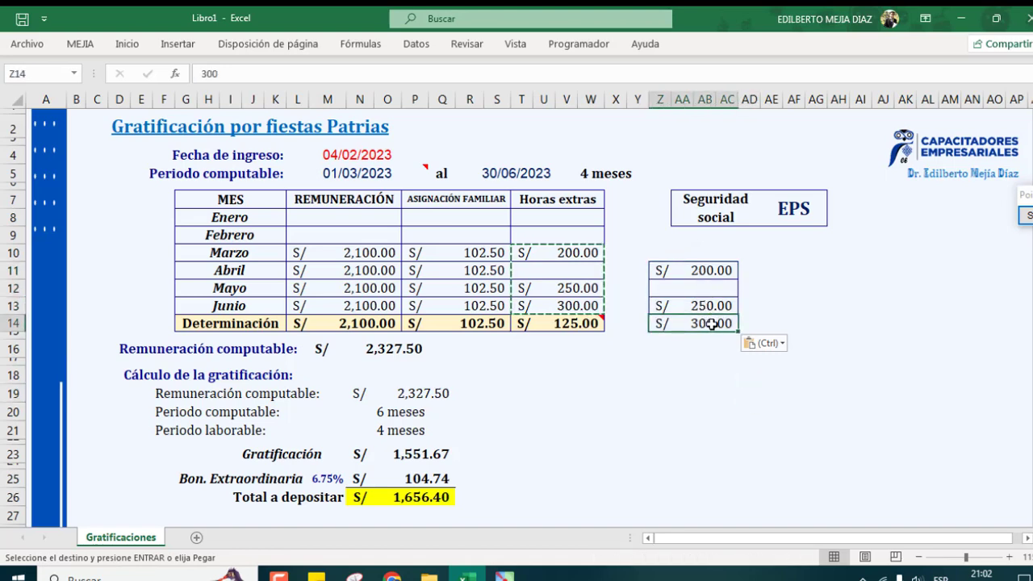
drag(740, 332, 739, 339)
click(717, 336)
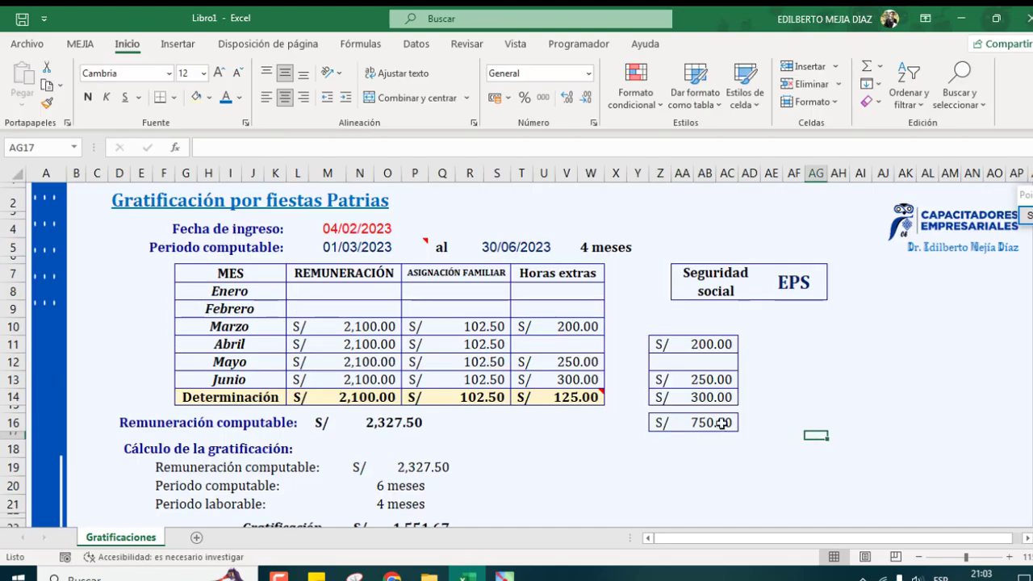
click(721, 423)
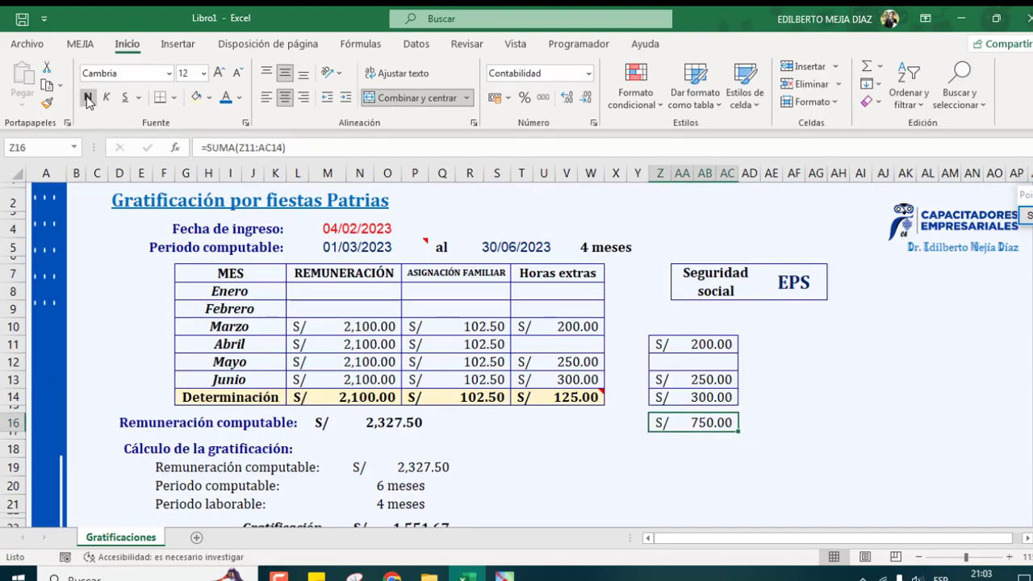
key(ctrl+n)
drag(751, 467, 751, 483)
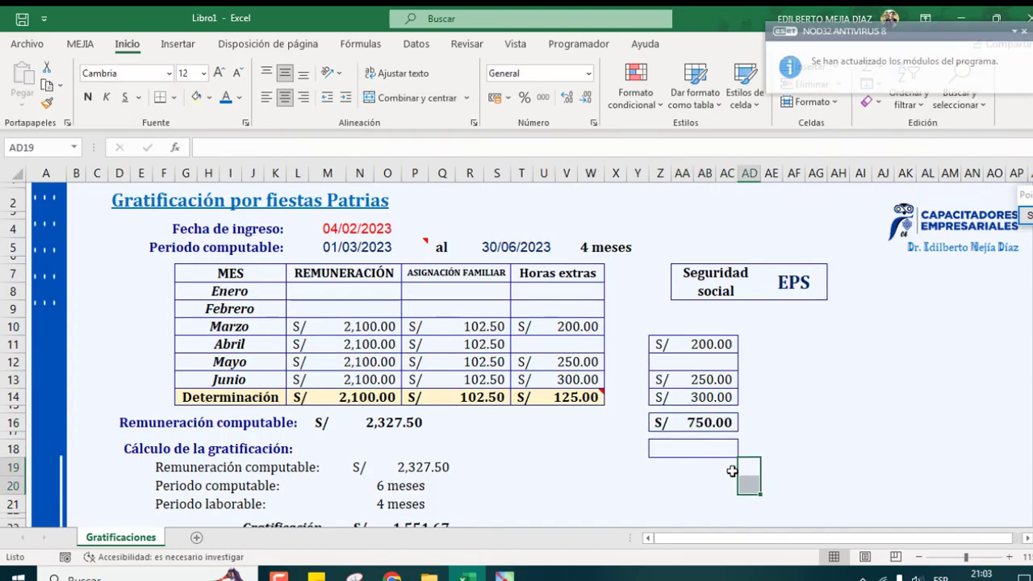
Divide the overtime total in Z16 by 6 in cell Z18 and give the result a light yellow fill
click(714, 450)
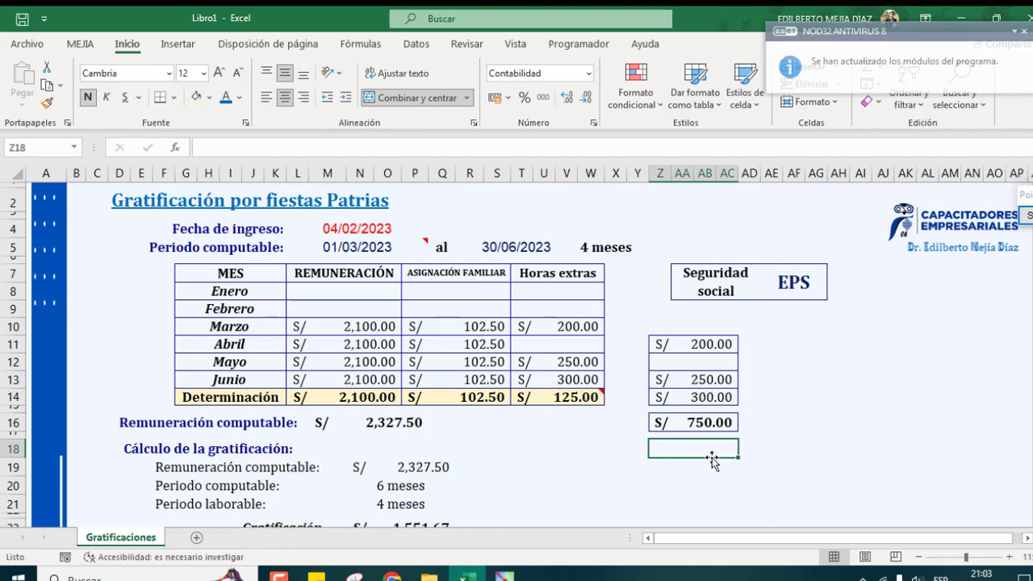
mouse_move(581, 394)
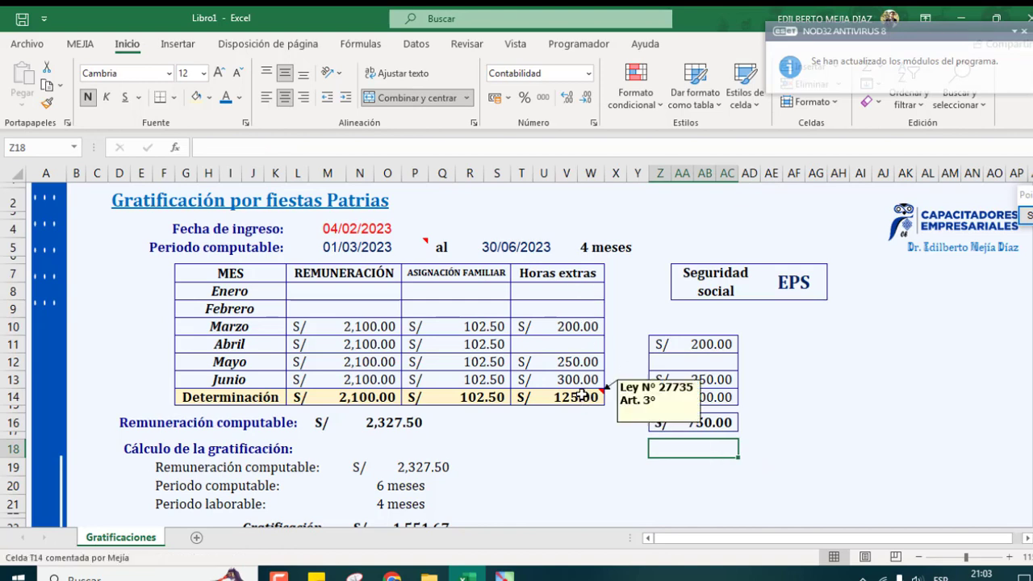
text(+)
click(717, 422)
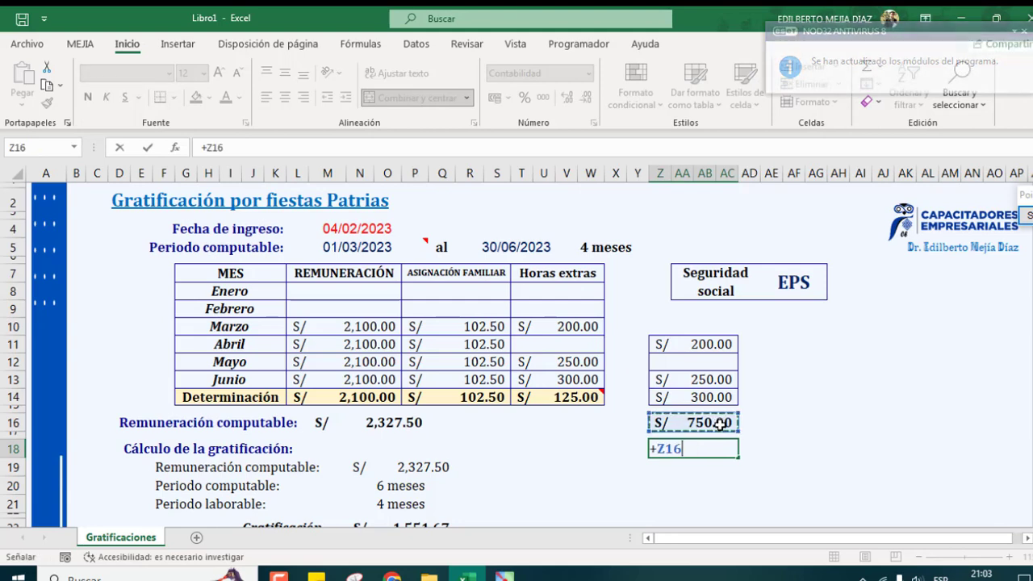
text(/6)
key(Return)
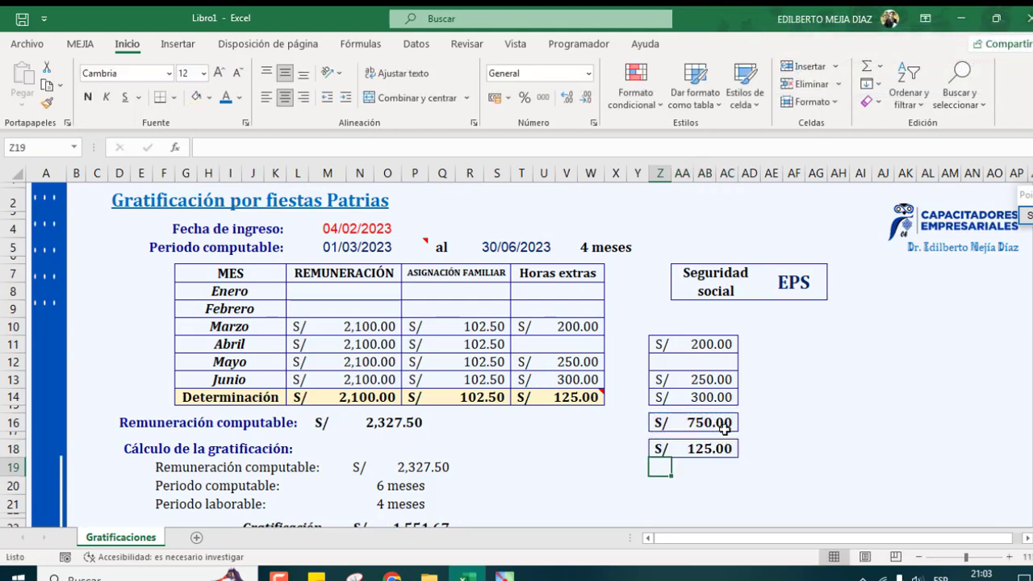
click(729, 449)
click(725, 467)
click(709, 449)
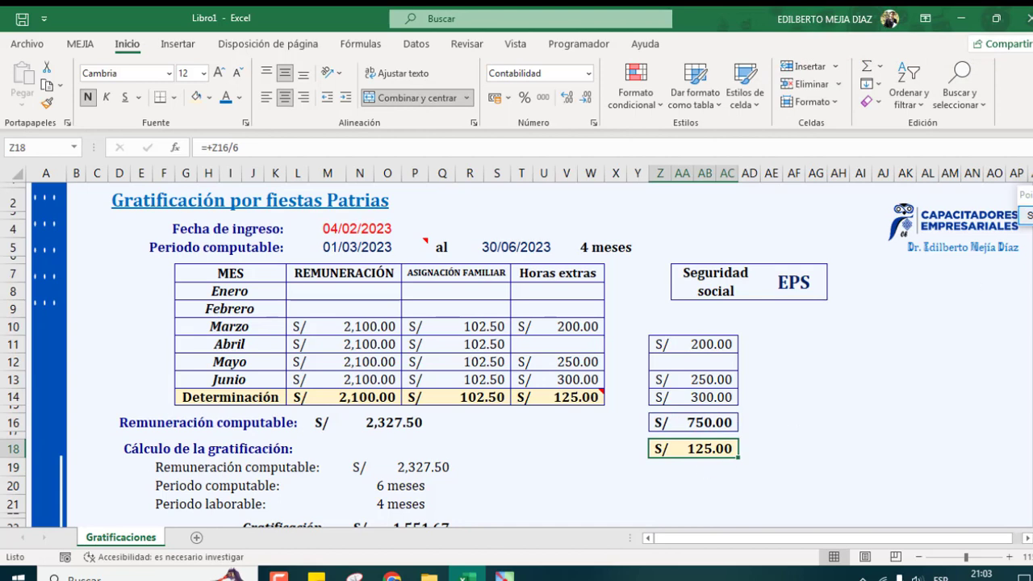
Draw a blue arrow from the overtime average in Z18 to the Remuneración computable amount in the gratification calculation
click(1029, 217)
mouse_move(656, 454)
mouse_down()
mouse_move(473, 468)
mouse_move(467, 447)
mouse_move(454, 474)
mouse_move(490, 486)
mouse_up()
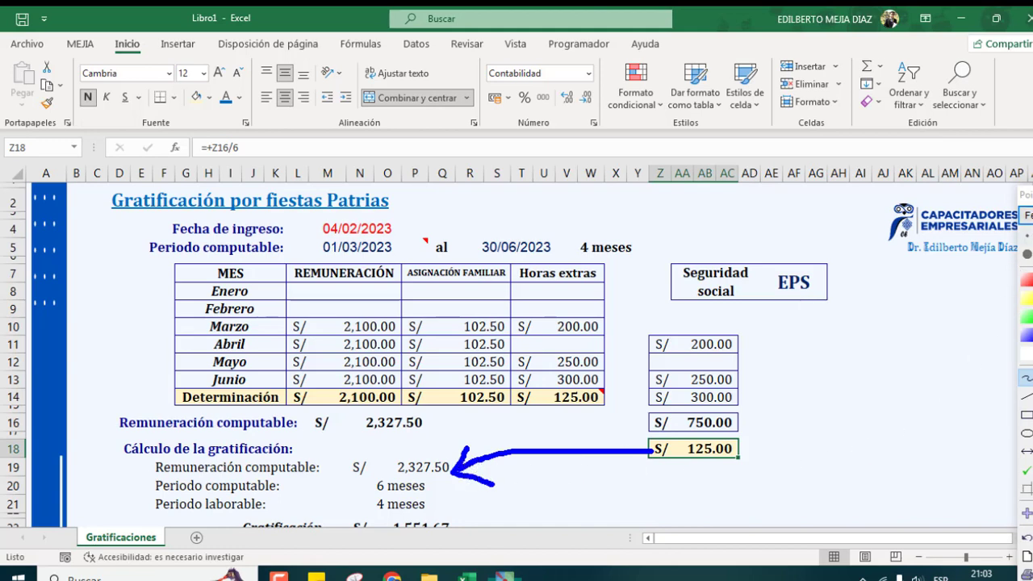
Mark the three Determinación amounts for remuneration, family allowance and overtime with blue check marks, and clear the marks
click(1026, 215)
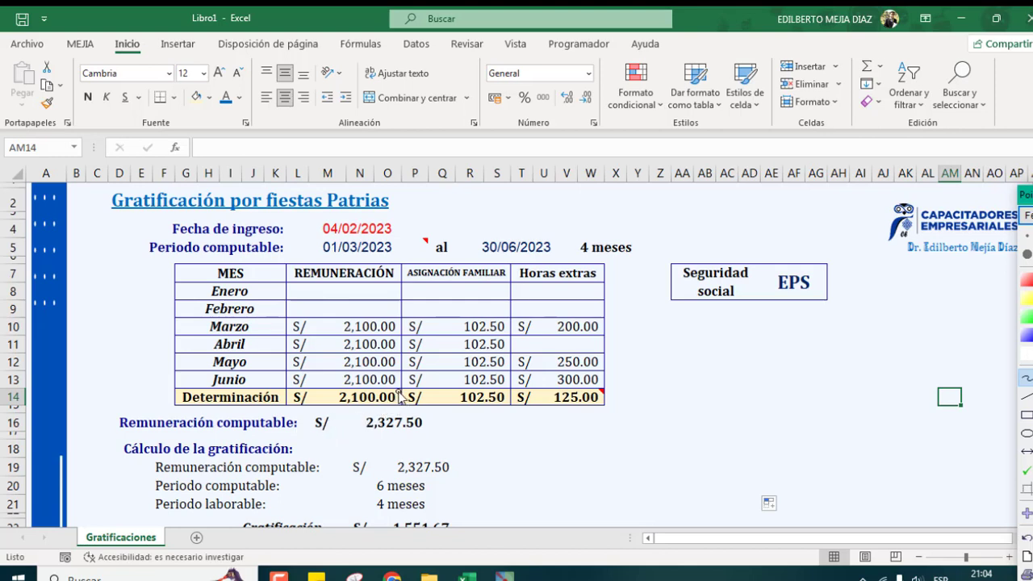
mouse_move(398, 396)
mouse_down()
mouse_move(401, 404)
mouse_move(416, 383)
mouse_up()
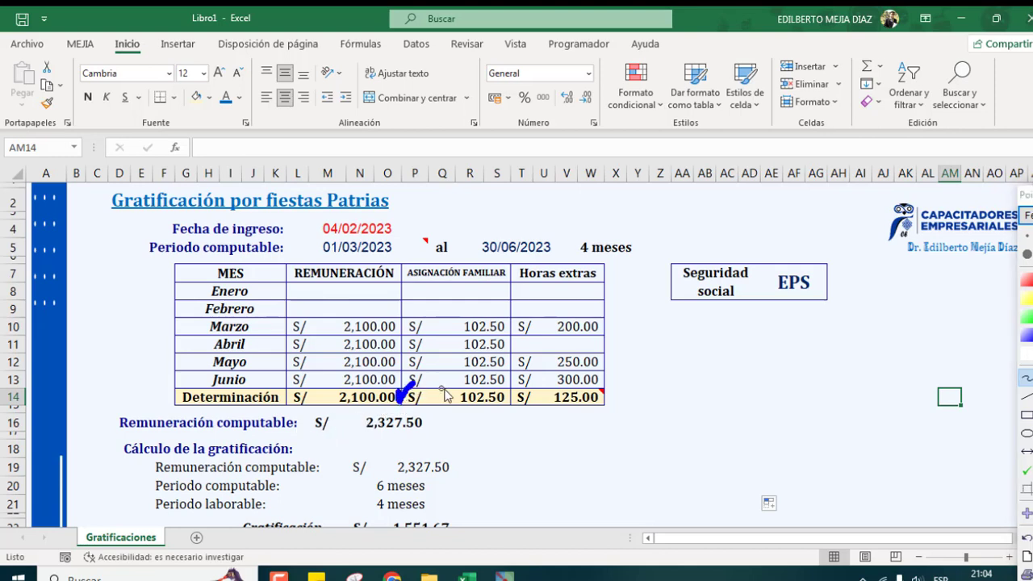
drag(506, 393, 521, 385)
mouse_move(614, 393)
mouse_down()
mouse_move(618, 406)
mouse_move(638, 386)
mouse_up()
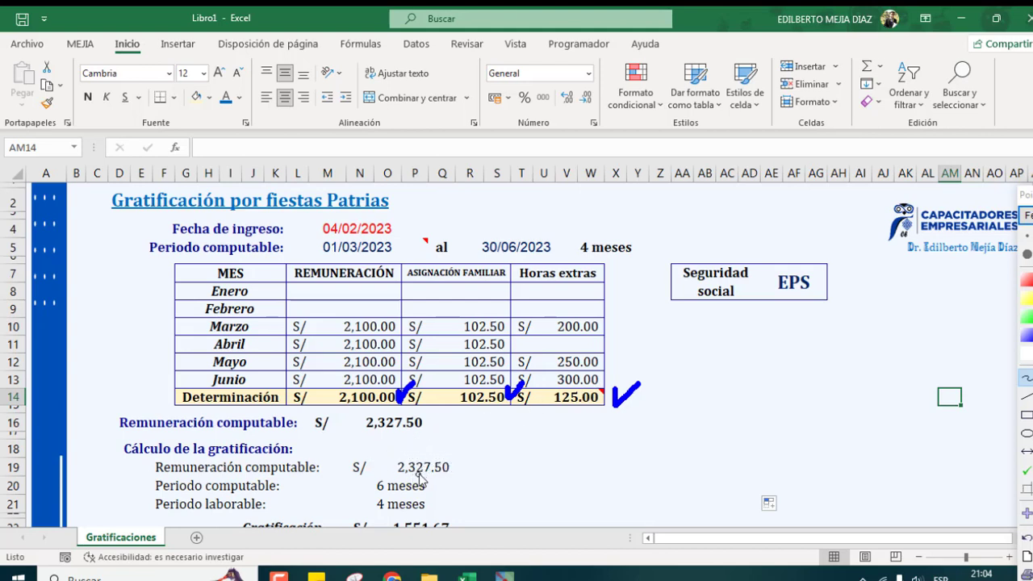
click(1026, 215)
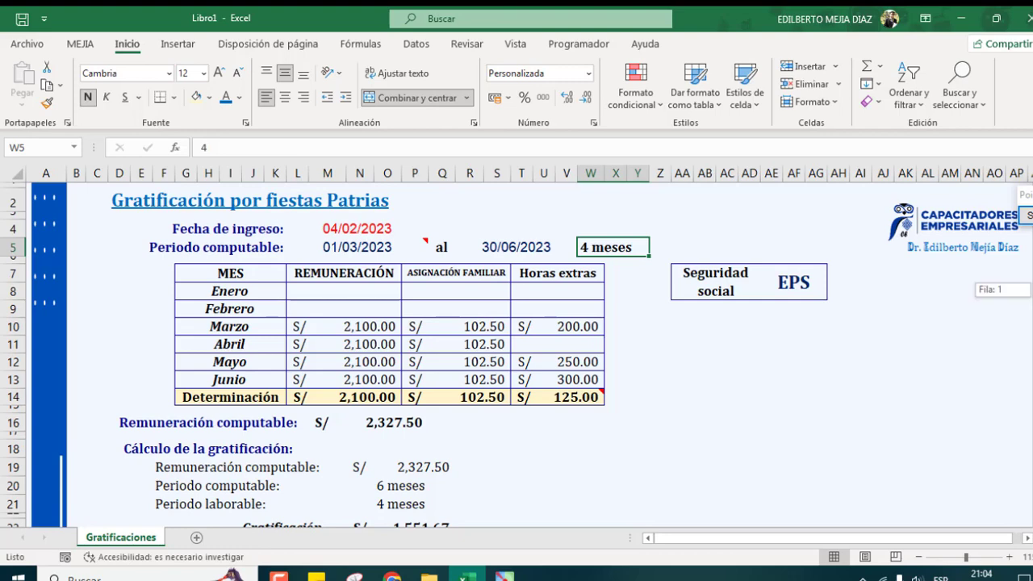
Examine the Gratificación formula in N23 and mark its operands N19, N20 and N21 with blue pen strokes
scroll(500, 466, down, 2)
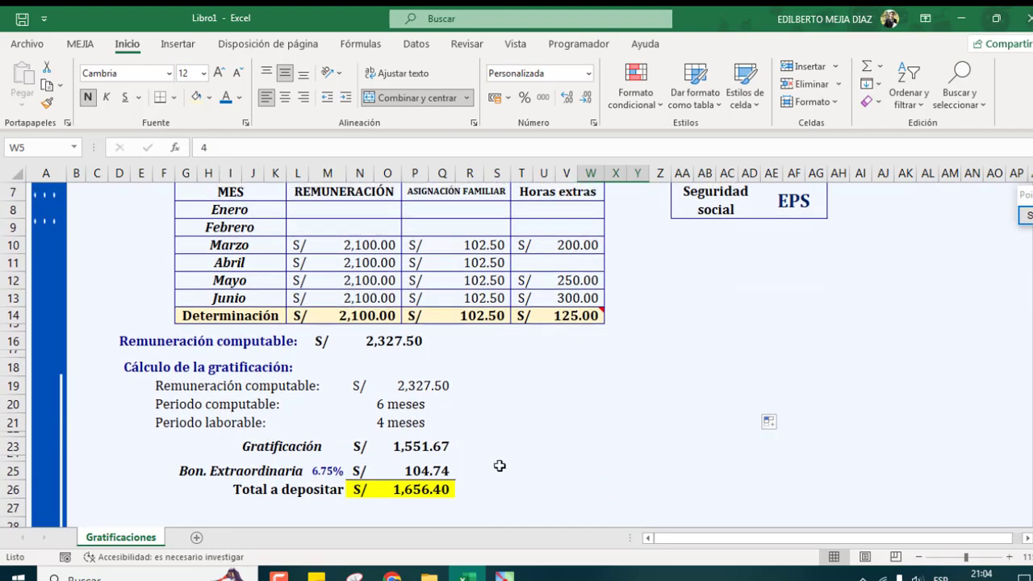
click(411, 448)
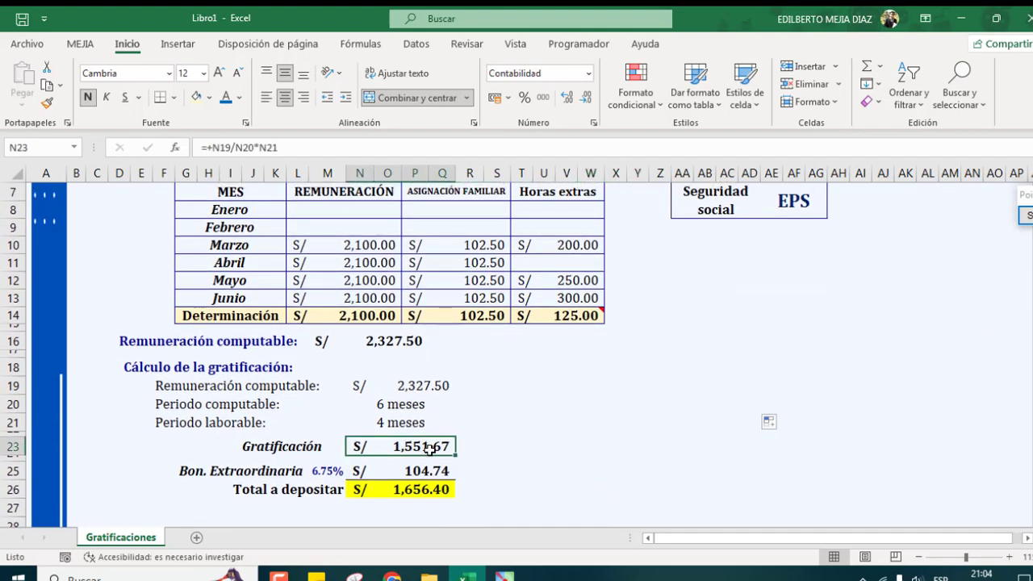
click(313, 142)
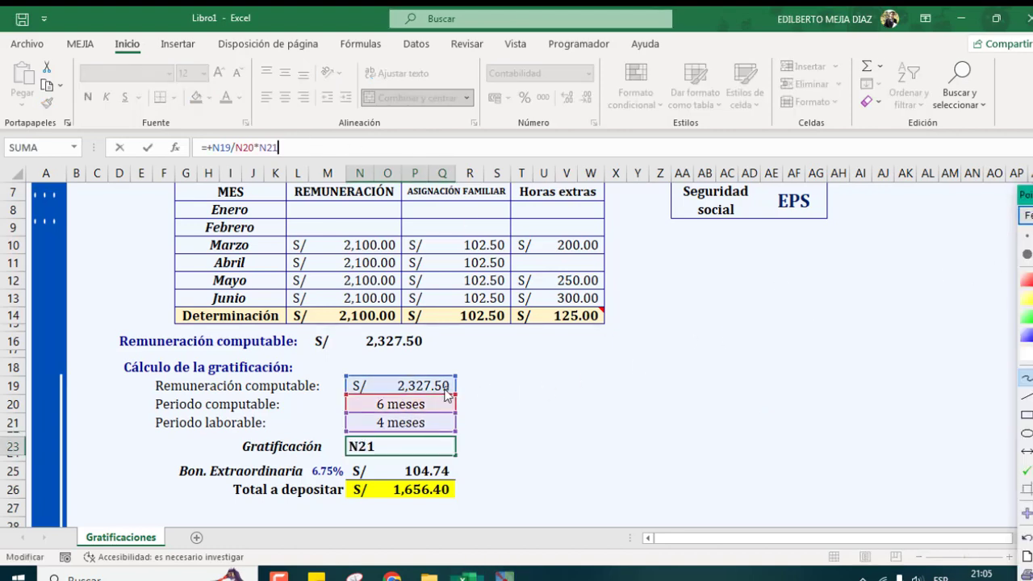
mouse_move(463, 379)
mouse_down()
mouse_move(465, 392)
mouse_move(493, 368)
mouse_up()
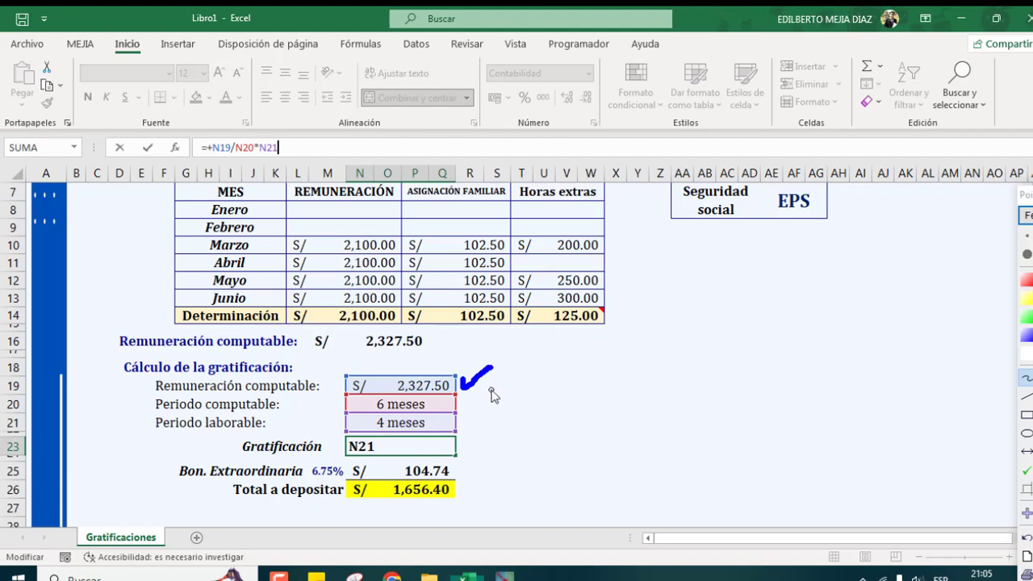
drag(463, 401, 483, 401)
click(477, 394)
click(477, 409)
mouse_move(466, 418)
mouse_down()
mouse_move(478, 428)
mouse_move(463, 435)
mouse_up()
click(1028, 215)
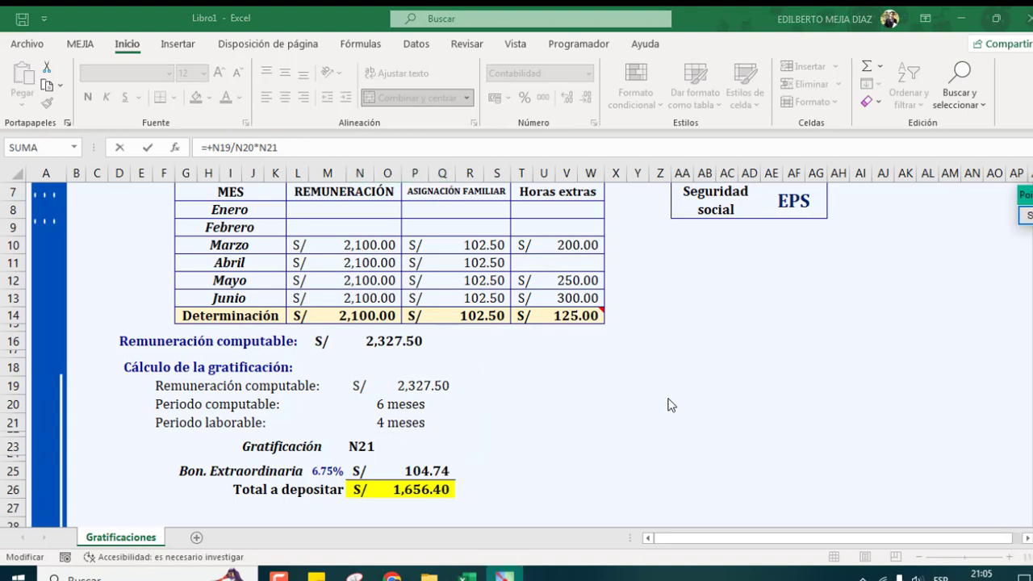
click(521, 447)
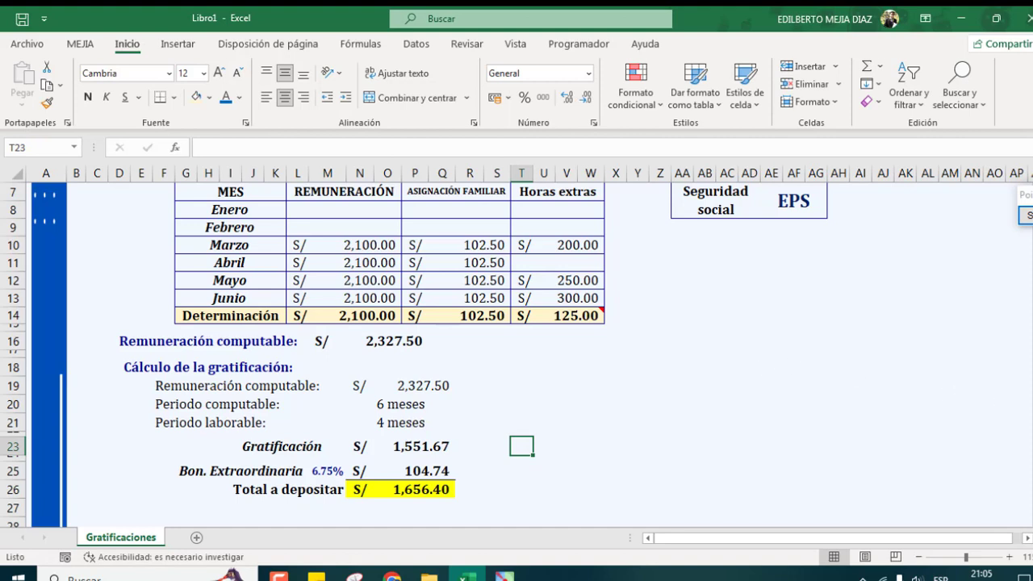
Reselect EPS as the Seguridad social option and inspect the Bon. Extraordinaria percentage formula in M25
scroll(950, 394, up, 1)
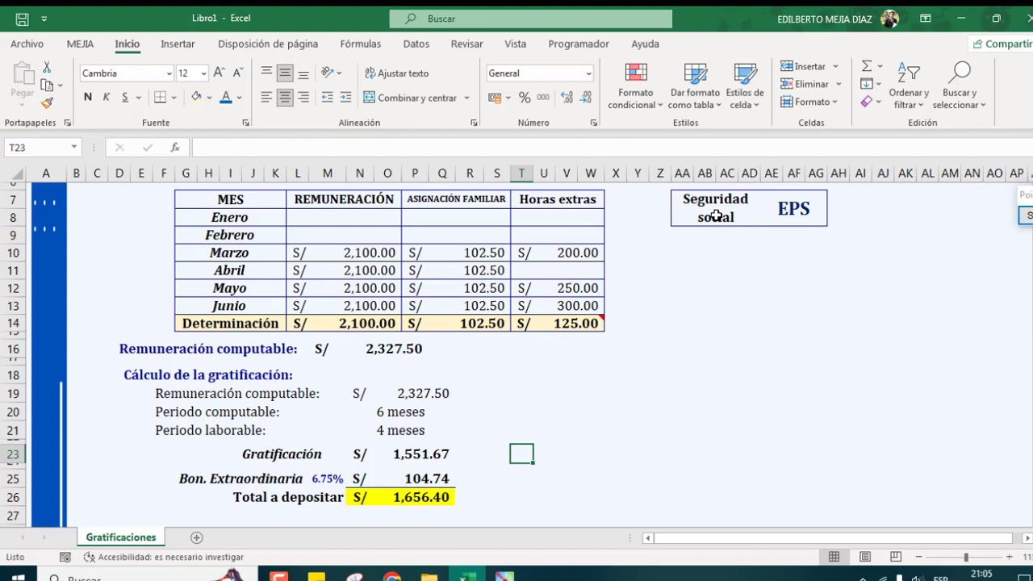
click(804, 211)
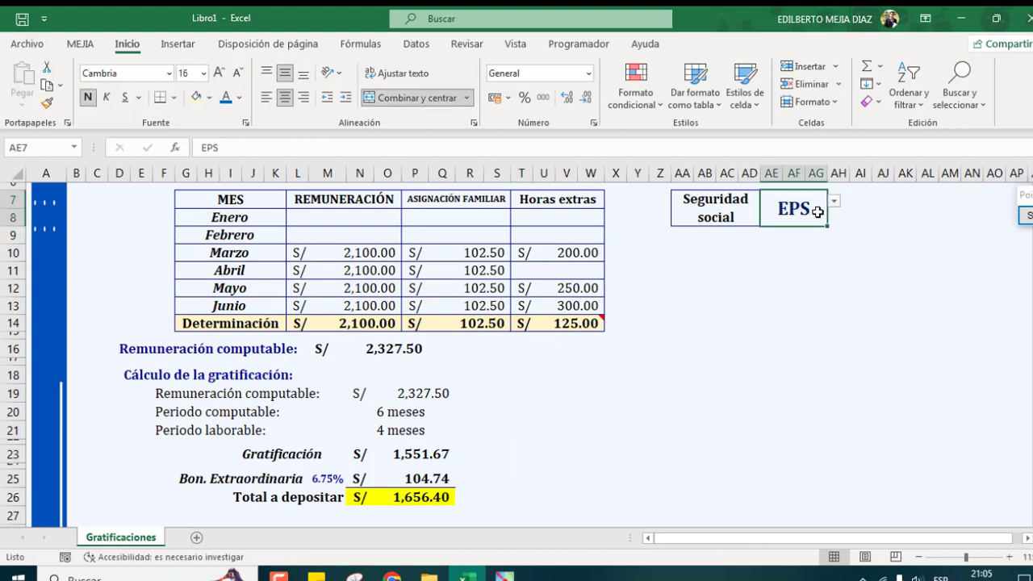
click(834, 202)
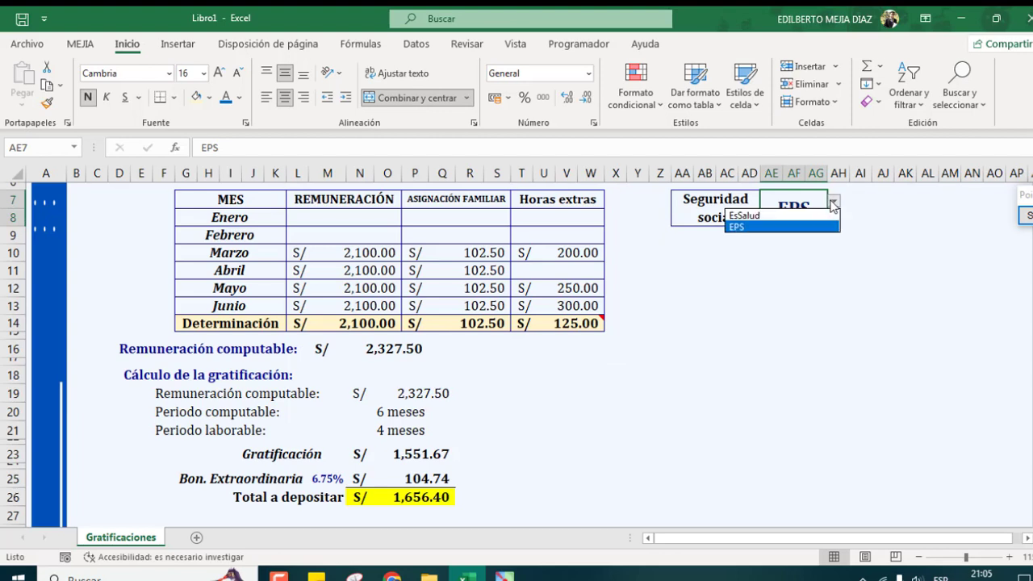
click(758, 227)
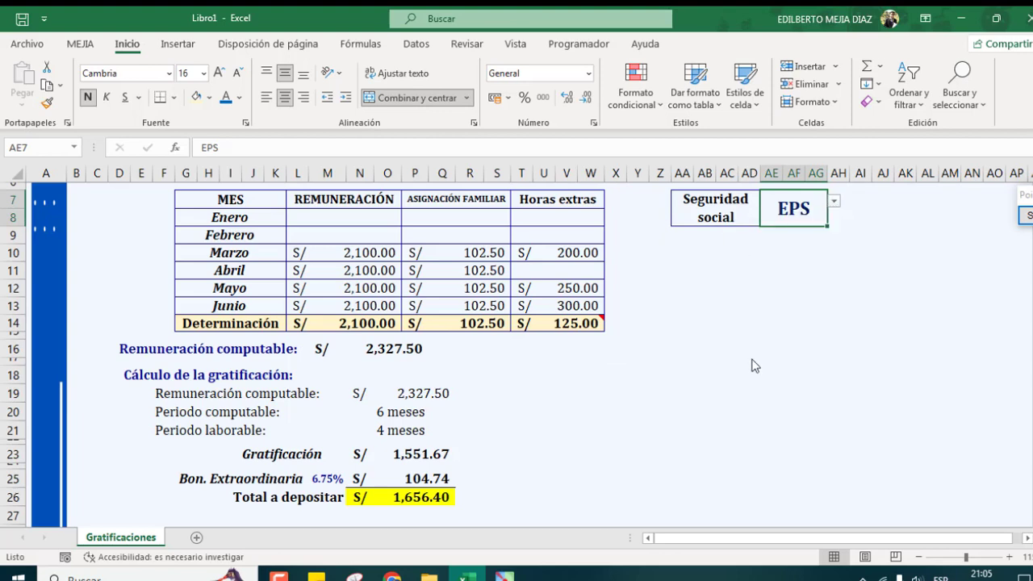
click(328, 481)
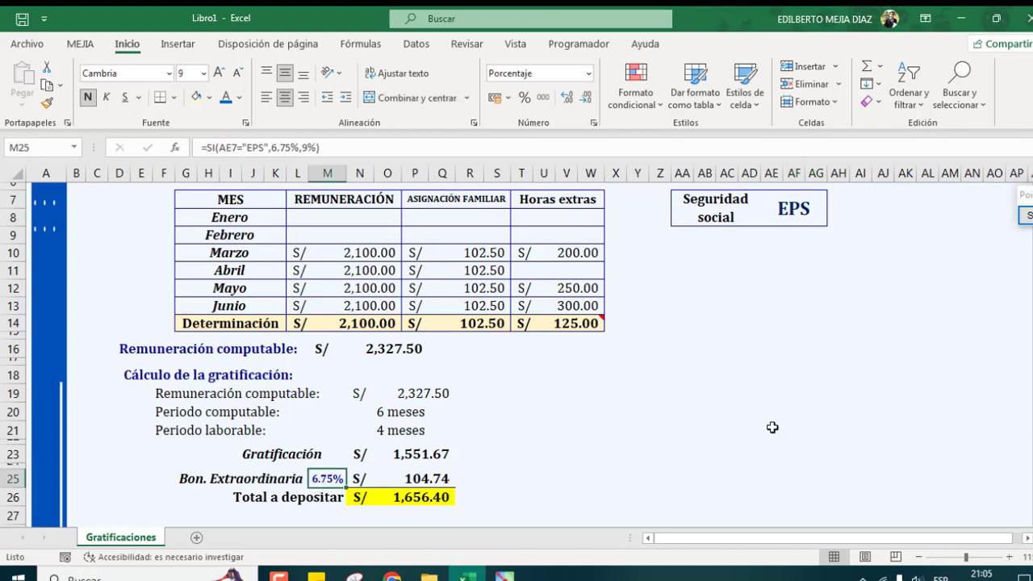
Set the Seguridad social option in AE7 to EsSalud
click(792, 208)
click(834, 203)
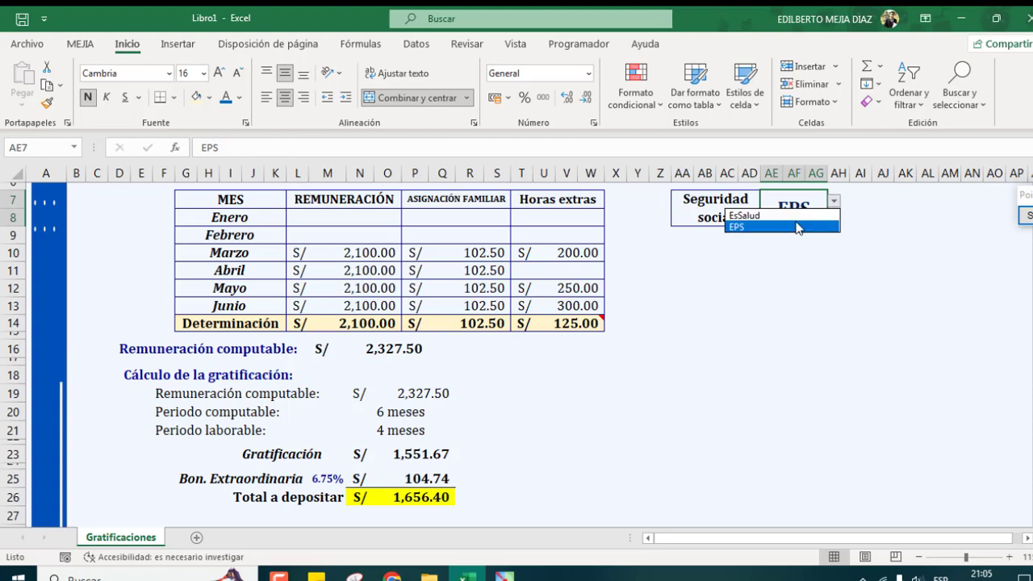
click(744, 215)
click(769, 311)
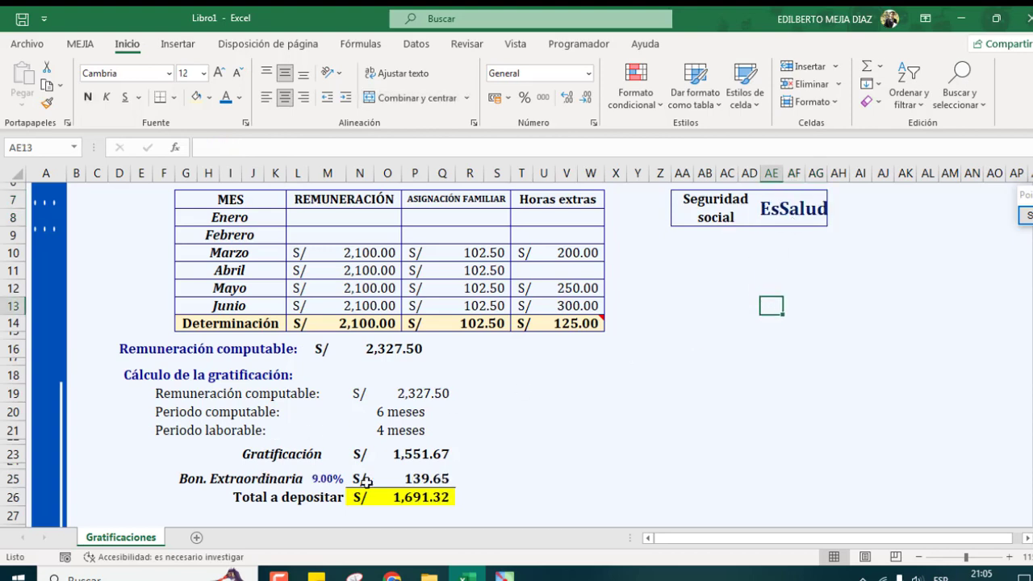
Mark the Gratificación and Bon. Extraordinaria amounts with blue check marks, draw an arrow out of Total a depositar, and clear the drawing
click(412, 478)
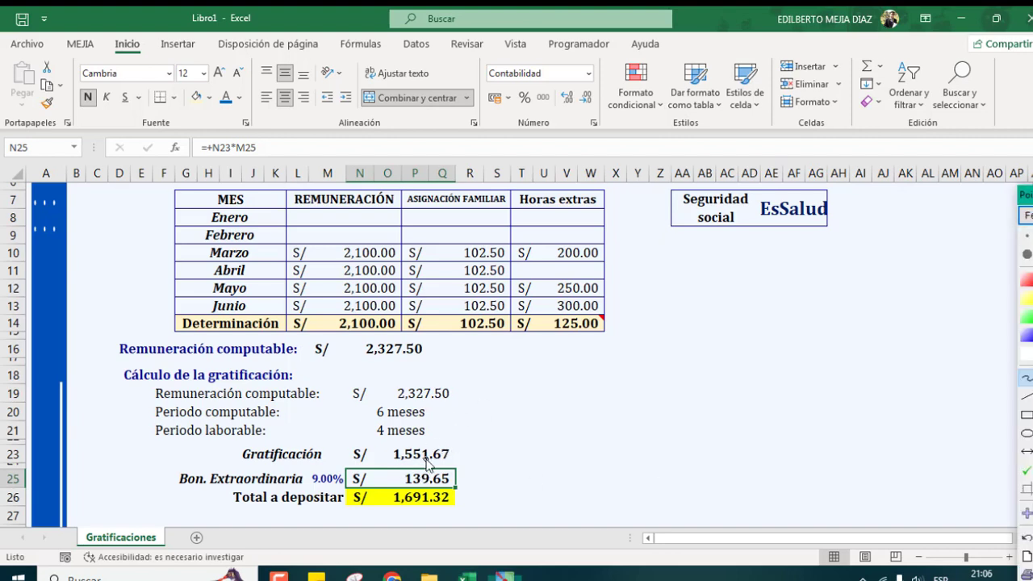
mouse_move(455, 456)
mouse_down()
mouse_move(459, 466)
mouse_move(475, 443)
mouse_up()
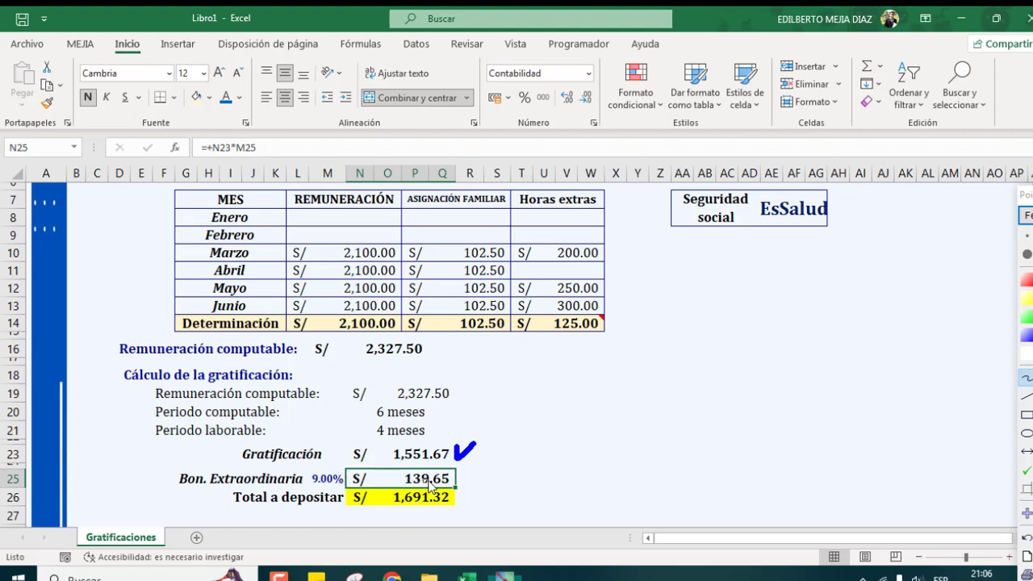
drag(466, 476, 489, 461)
mouse_move(458, 499)
mouse_down()
mouse_move(502, 491)
mouse_move(502, 515)
mouse_up()
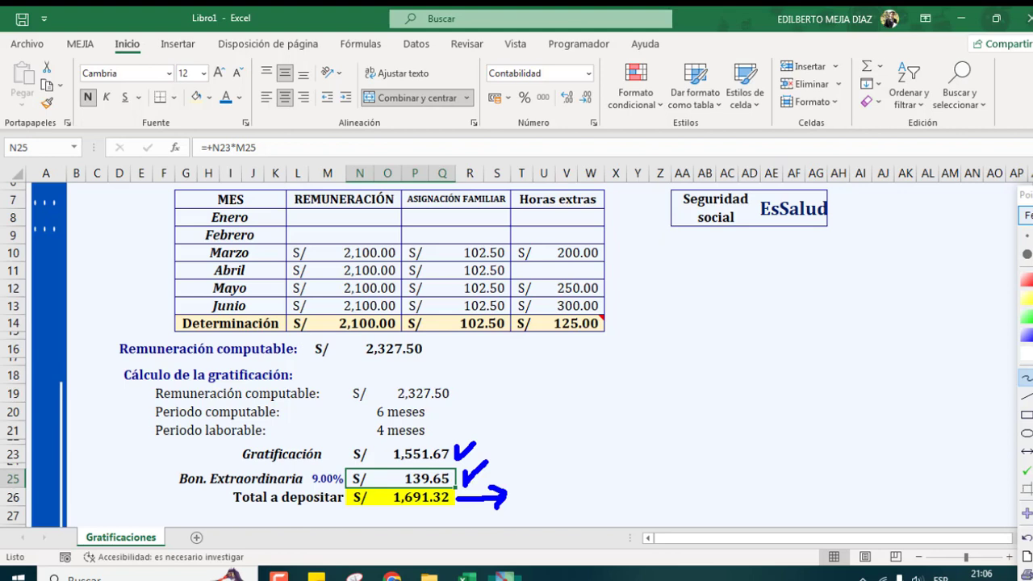
click(1027, 215)
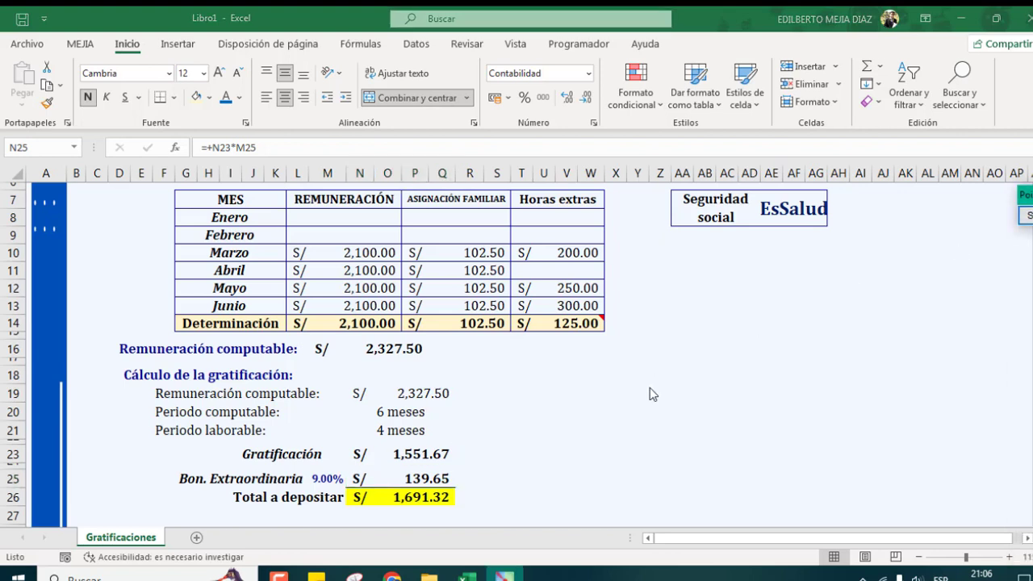
click(521, 498)
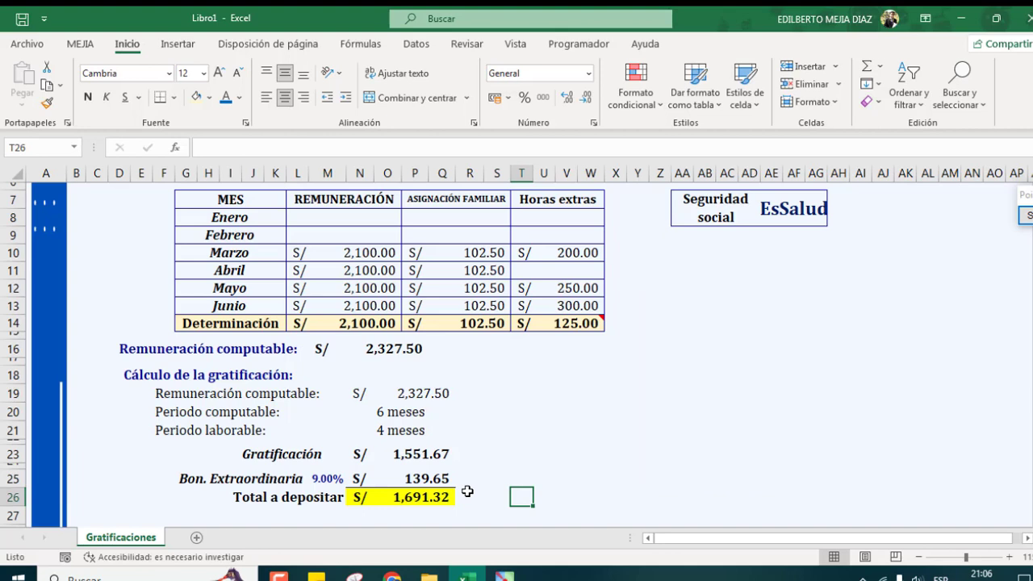
Draw a blue arrow from Total a depositar to a handwritten, underlined "P.E" and add a check mark above it
click(1027, 215)
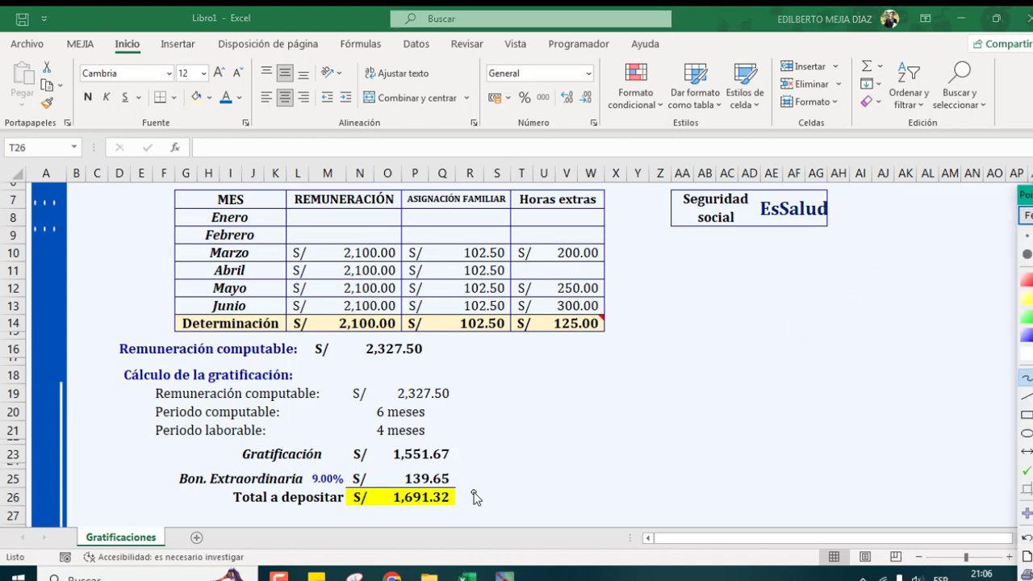
mouse_move(473, 498)
mouse_down()
mouse_move(554, 408)
mouse_move(570, 401)
mouse_move(561, 413)
mouse_move(573, 404)
mouse_move(602, 428)
mouse_up()
mouse_move(599, 383)
mouse_down()
mouse_move(611, 388)
mouse_move(602, 403)
mouse_move(666, 426)
mouse_move(663, 409)
mouse_up()
click(621, 411)
drag(648, 392, 669, 391)
drag(590, 441, 689, 441)
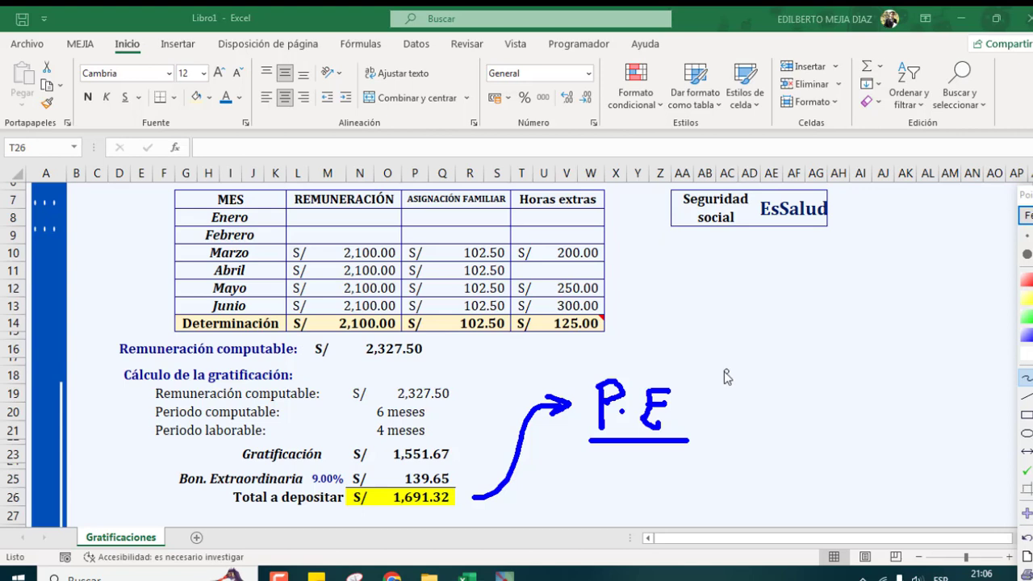
drag(656, 347, 688, 334)
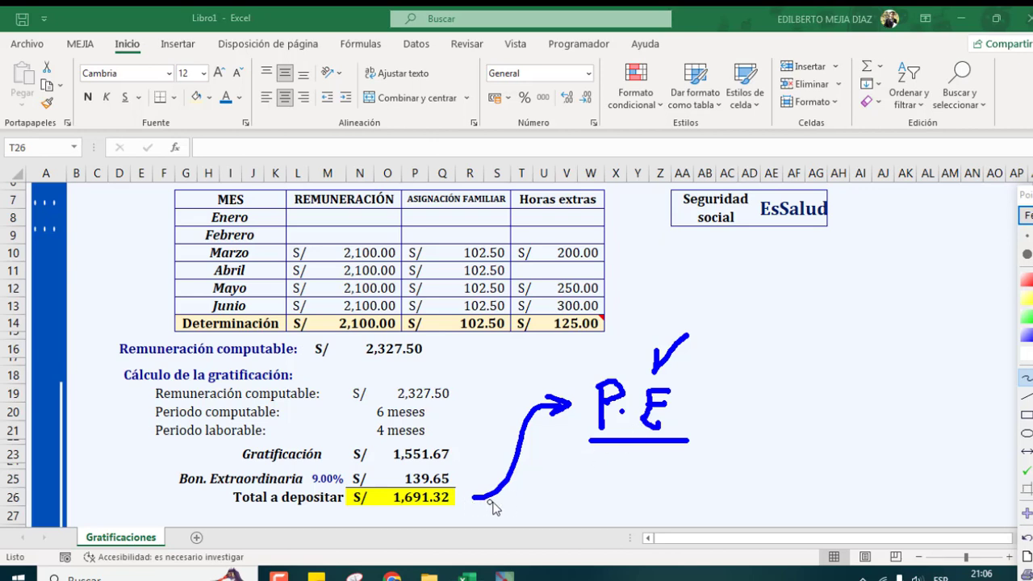
Handwrite "50%" in blue below the underlined "P.E" and clear the whole drawing
mouse_move(571, 470)
mouse_down()
mouse_move(589, 493)
mouse_move(570, 501)
mouse_move(587, 468)
mouse_move(620, 502)
mouse_move(612, 476)
mouse_up()
mouse_move(636, 475)
mouse_down()
mouse_move(628, 509)
mouse_move(646, 496)
mouse_up()
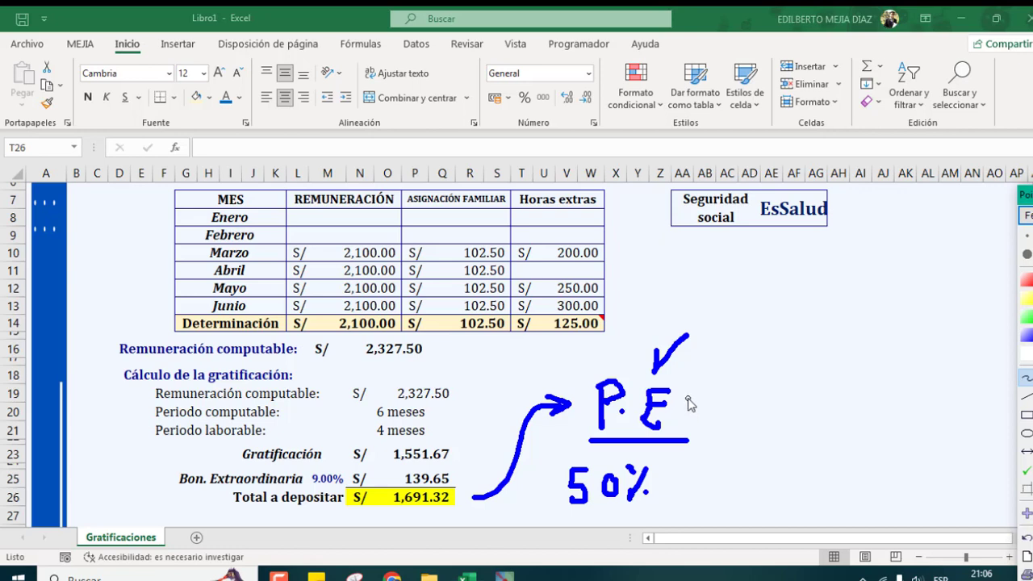
click(1027, 215)
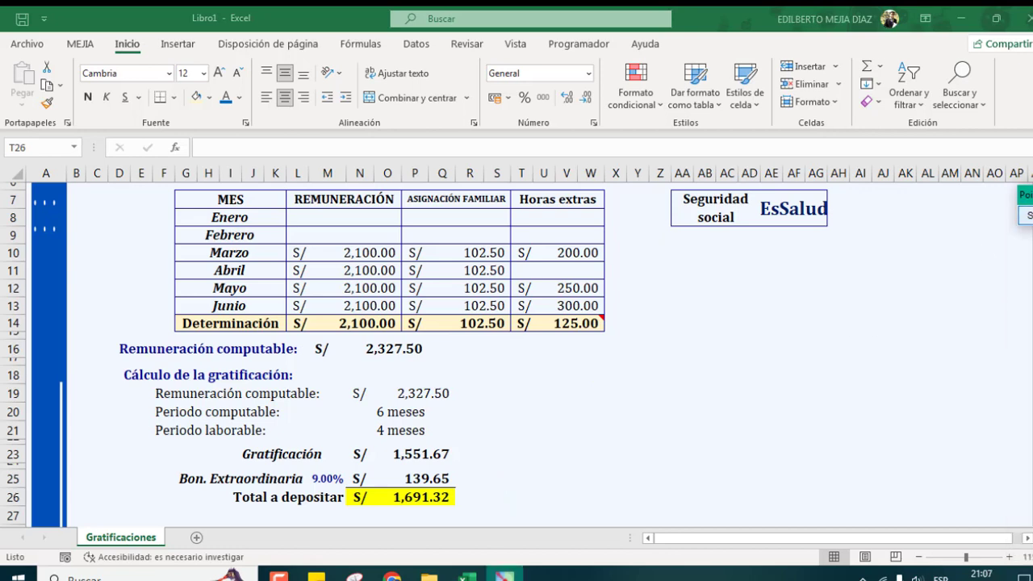
Calculate half of the Gratificación amount in U23 with the formula +N23/2
click(444, 457)
click(502, 455)
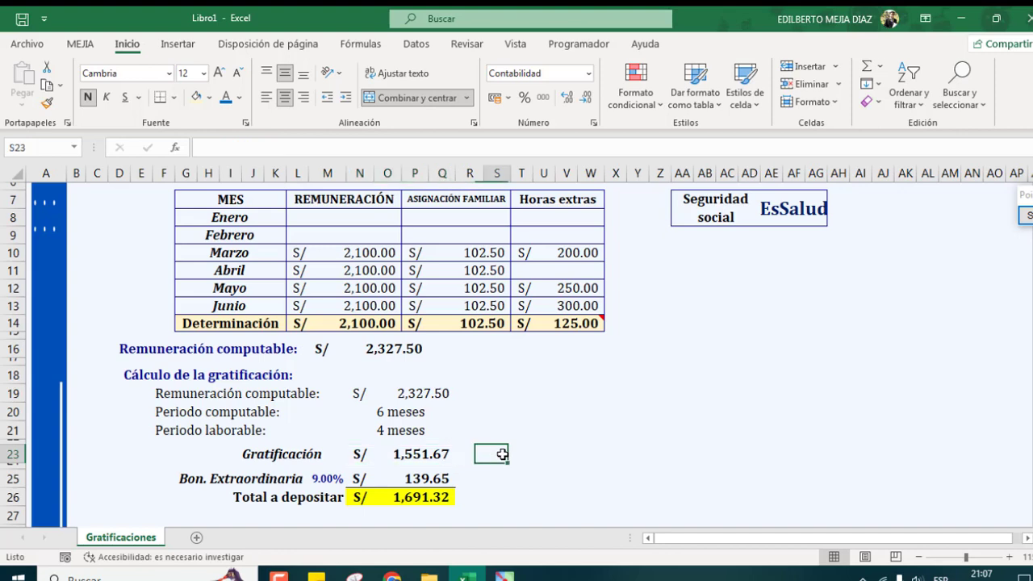
click(549, 454)
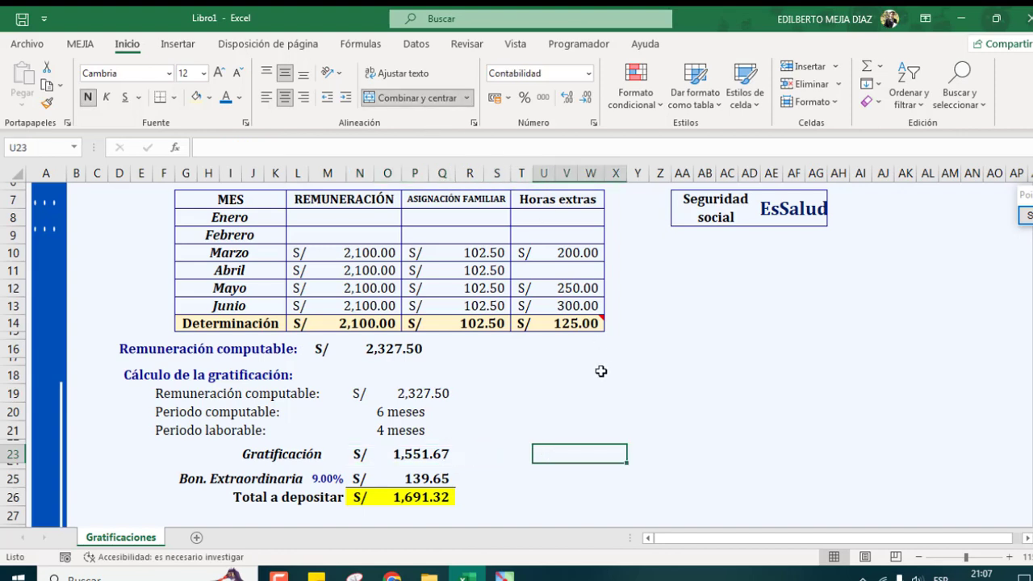
text(+)
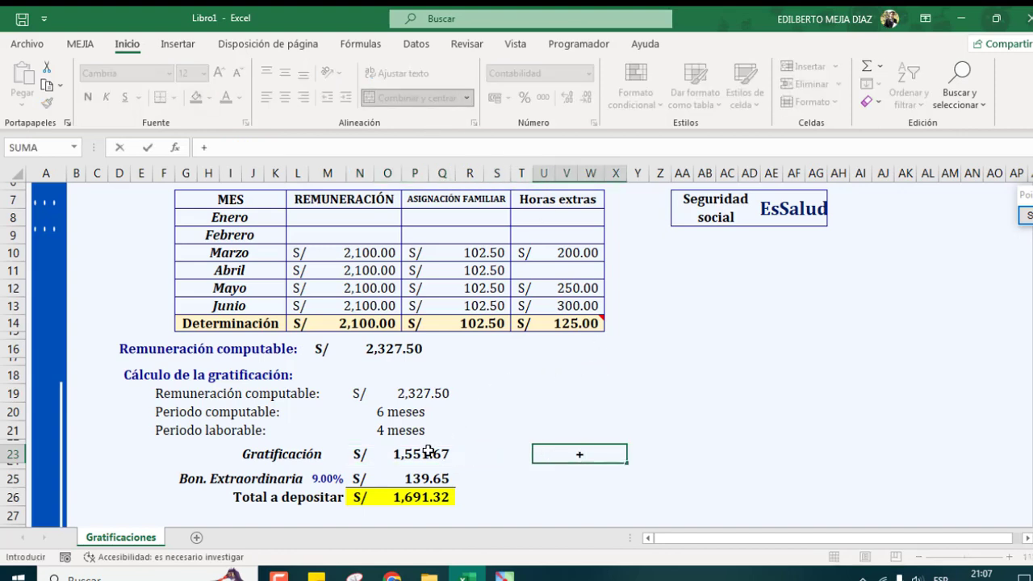
click(428, 454)
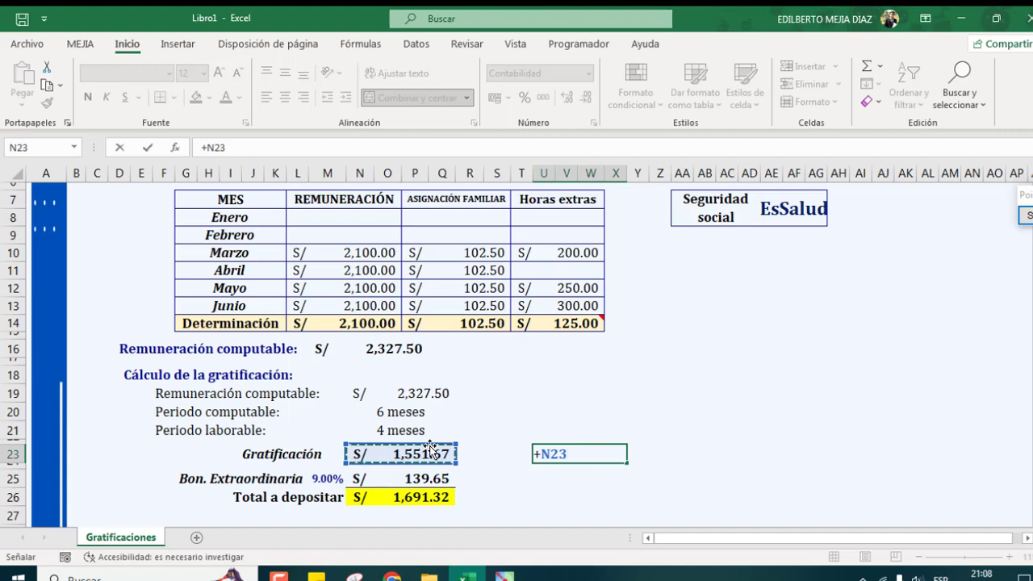
text(/)
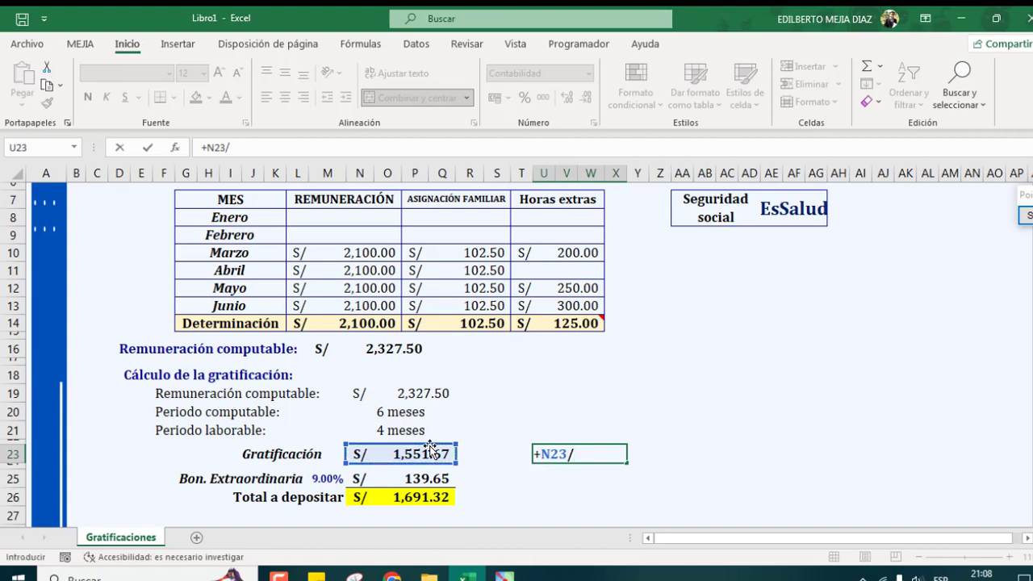
text(2)
key(Return)
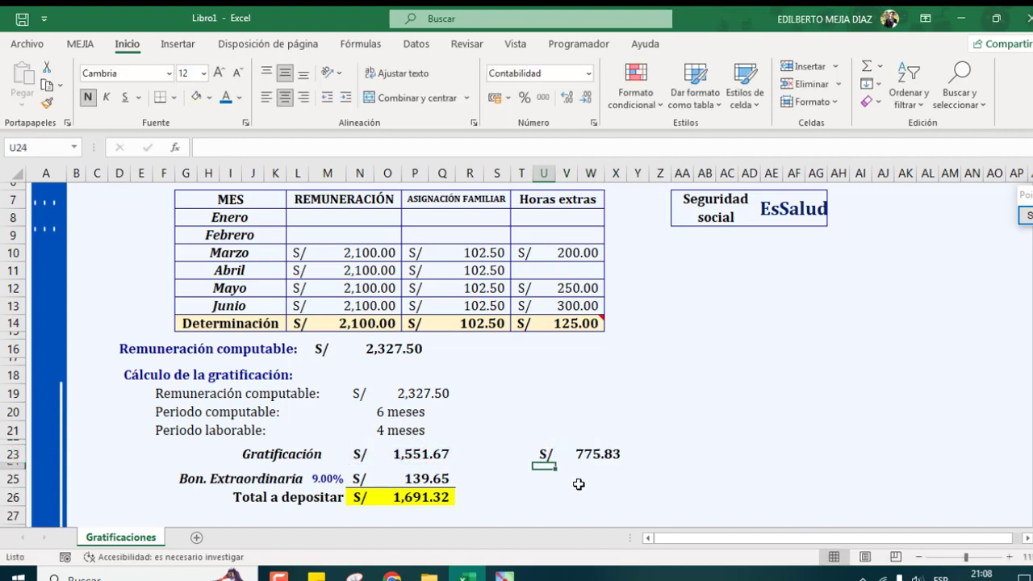
click(596, 456)
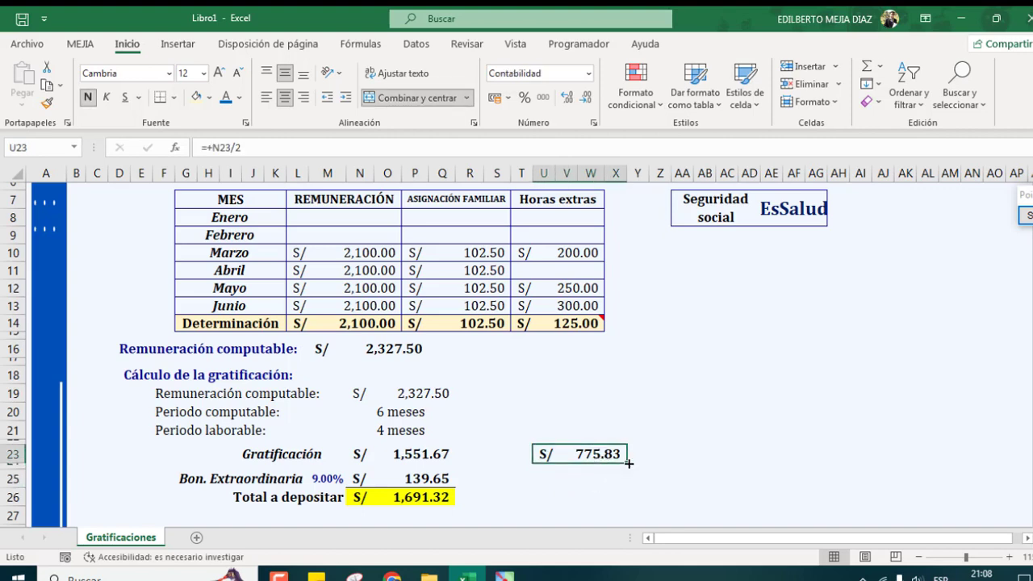
Calculate the extraordinary bonus on the halved gratification in U25 with the formula +U23*M25
click(601, 479)
text(+)
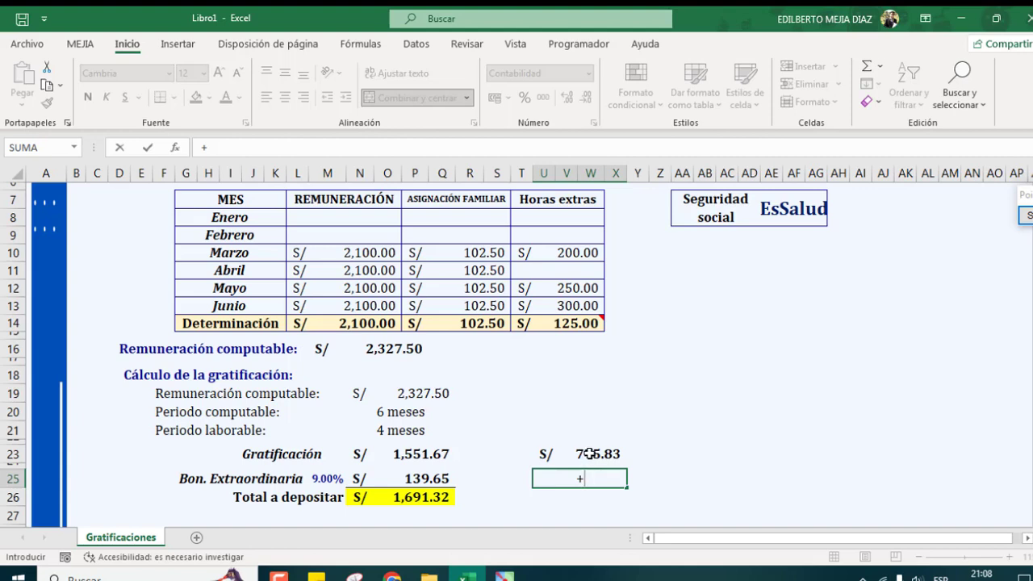
click(588, 455)
text(*)
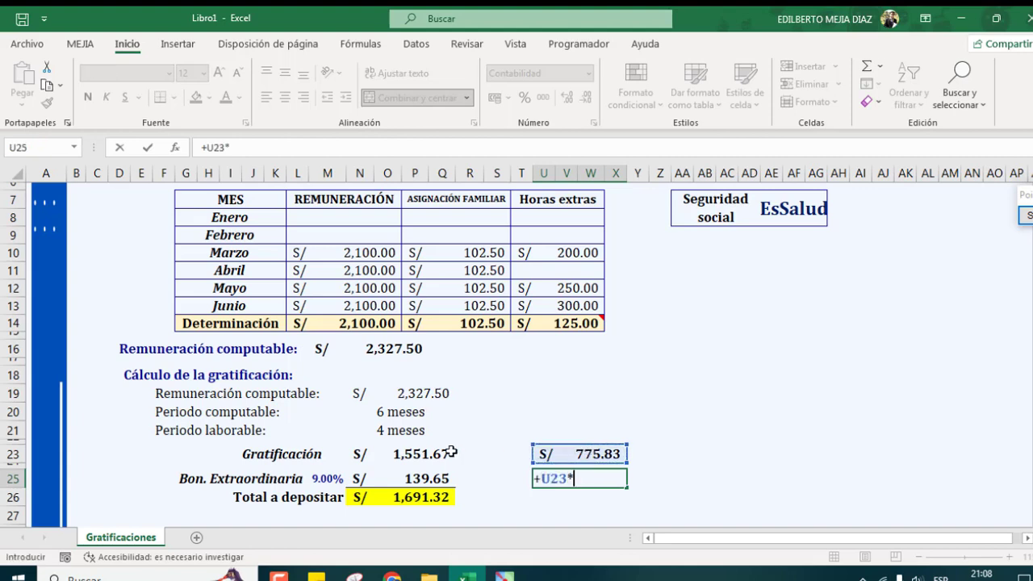
click(335, 479)
key(Return)
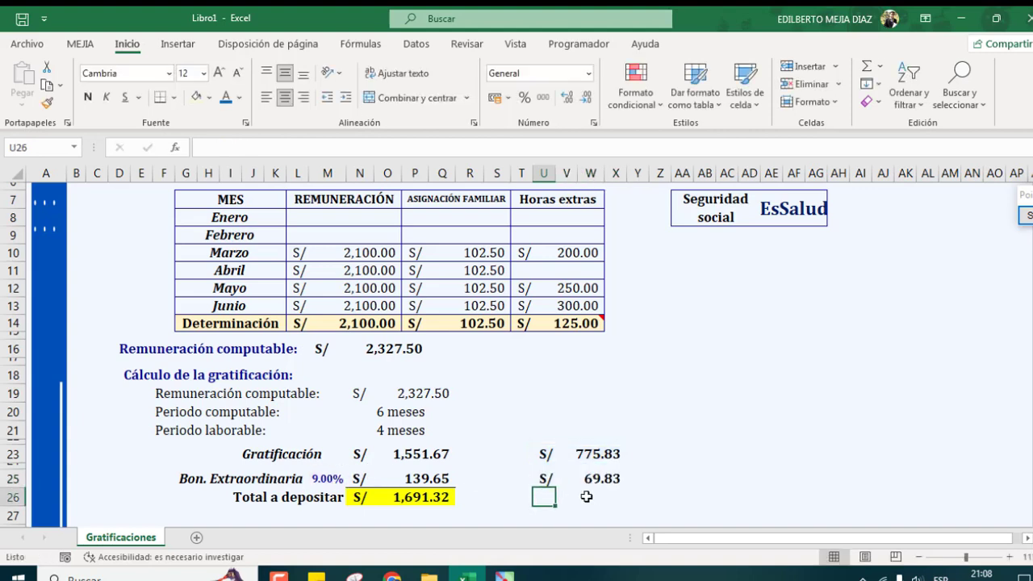
Add the bonus and the halved gratification in U26 with the formula +U25+U23
click(607, 481)
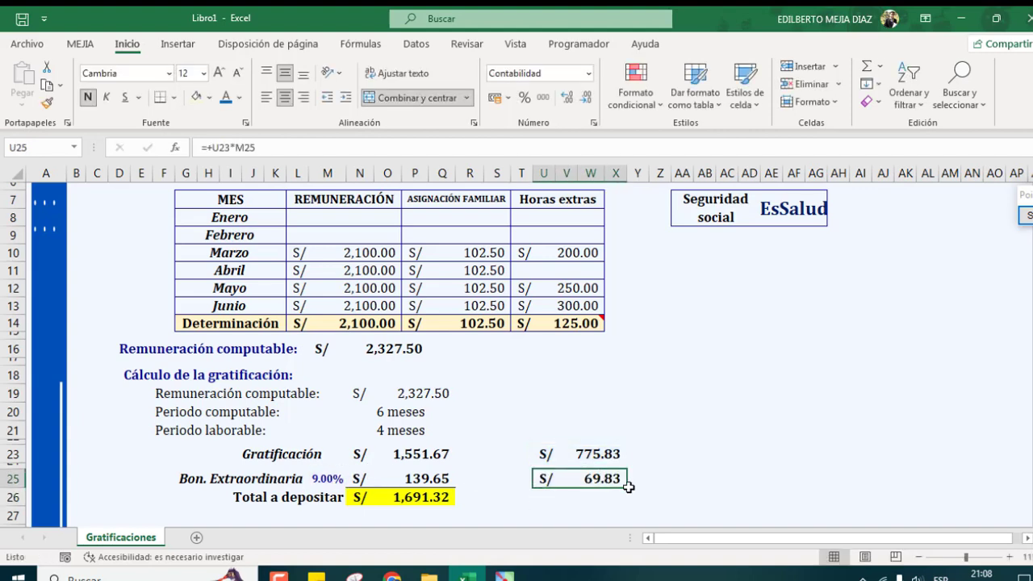
drag(626, 487, 630, 501)
click(602, 496)
text(+)
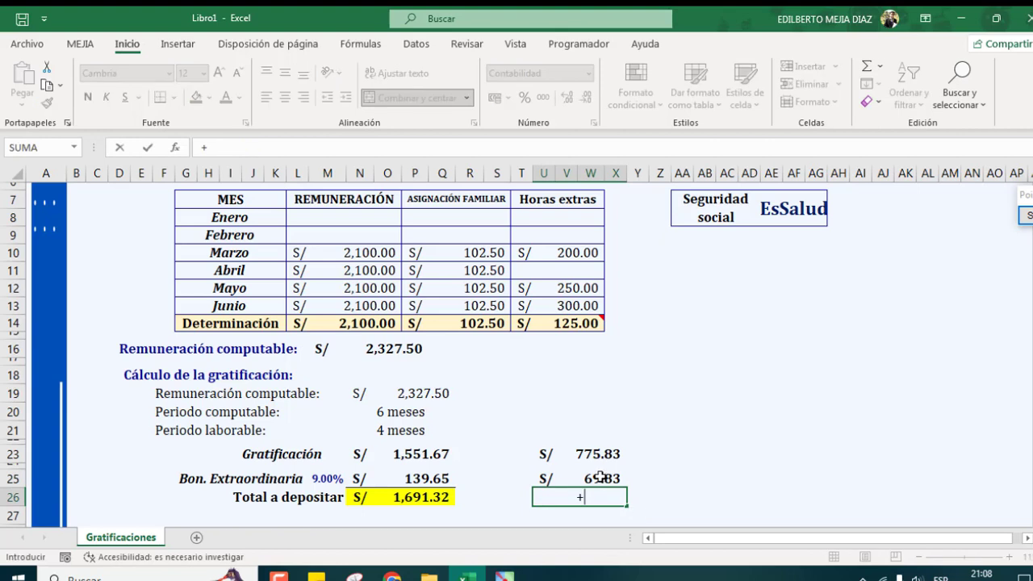
click(600, 478)
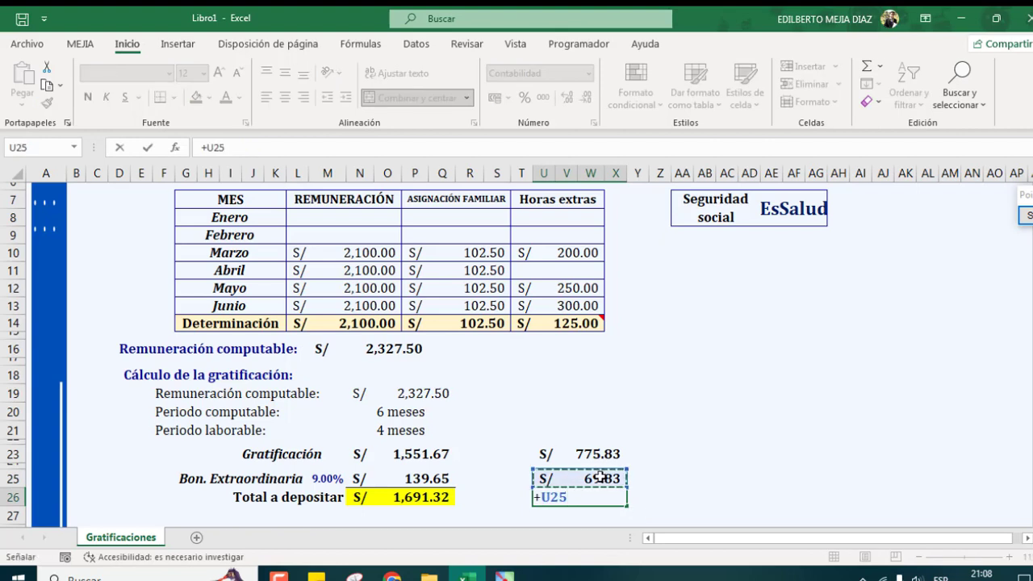
text(+)
click(601, 455)
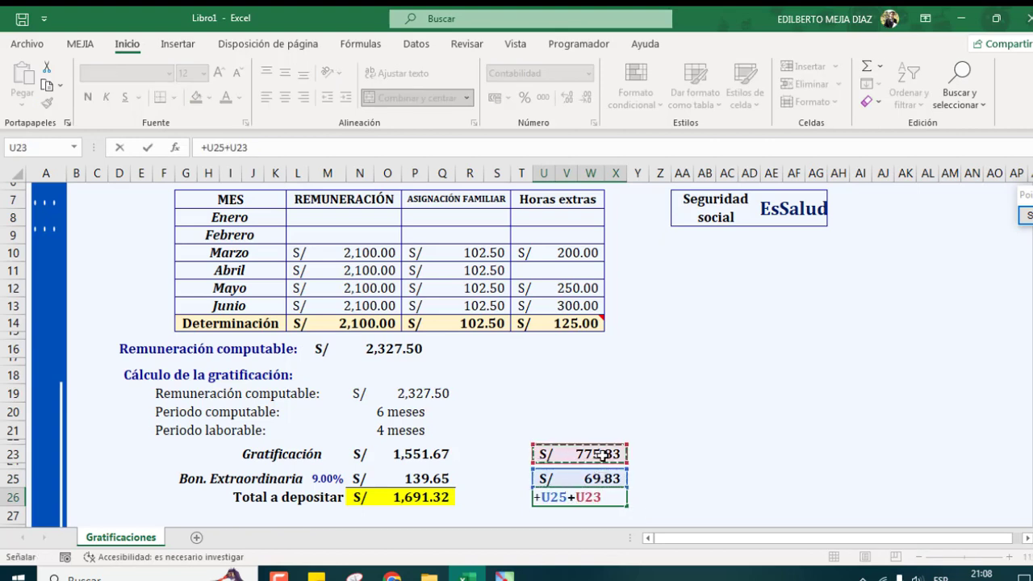
key(Return)
Fill the total cell U26 with the light cream colour
click(599, 496)
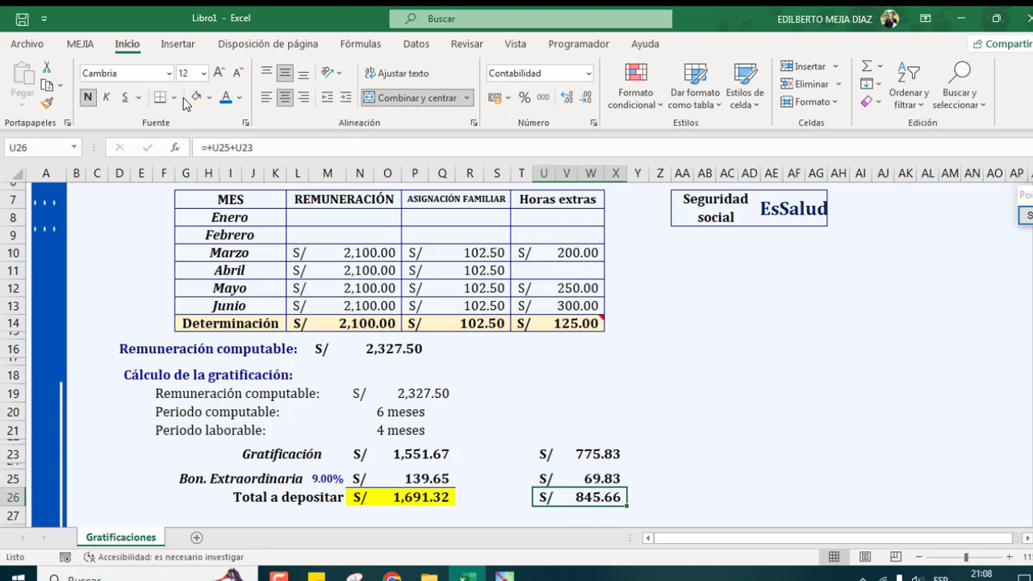
click(194, 98)
click(638, 498)
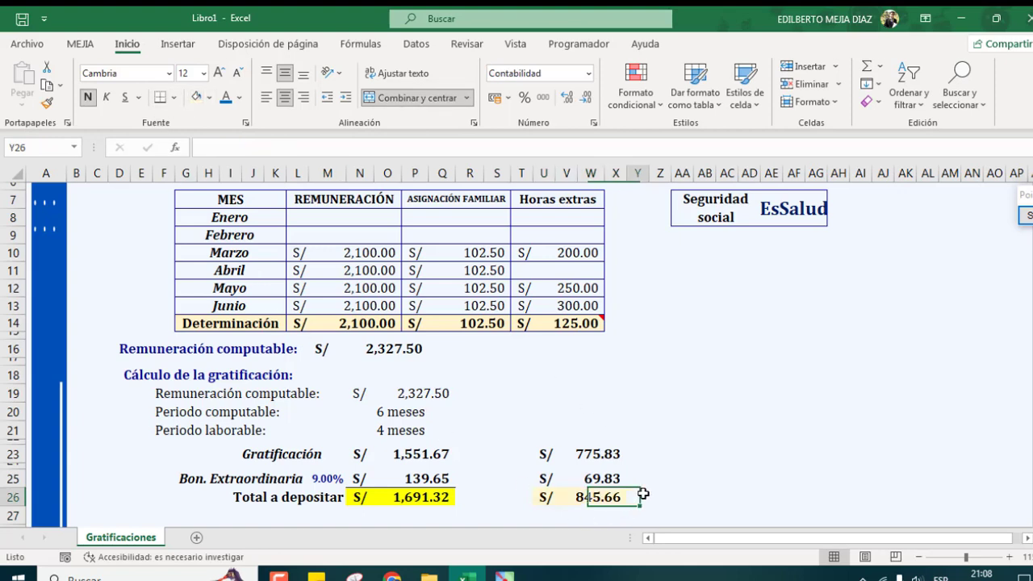
click(750, 479)
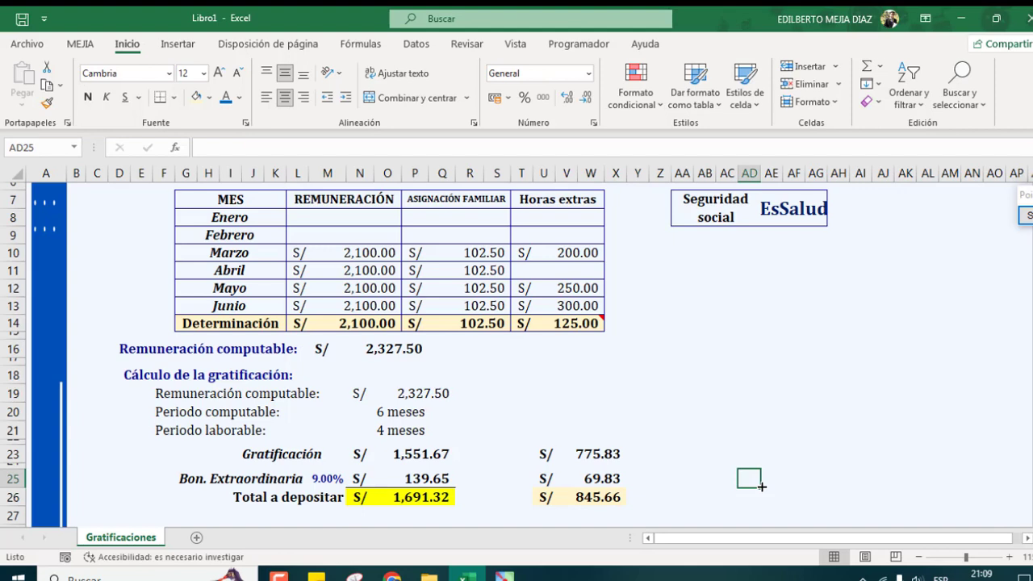
Draw a blue horizontal line with end bars below EsSalud and a check mark beside the Gratificación amount, and clear the drawing
mouse_move(658, 345)
mouse_down()
mouse_move(850, 346)
mouse_move(850, 364)
mouse_up()
drag(658, 327, 659, 357)
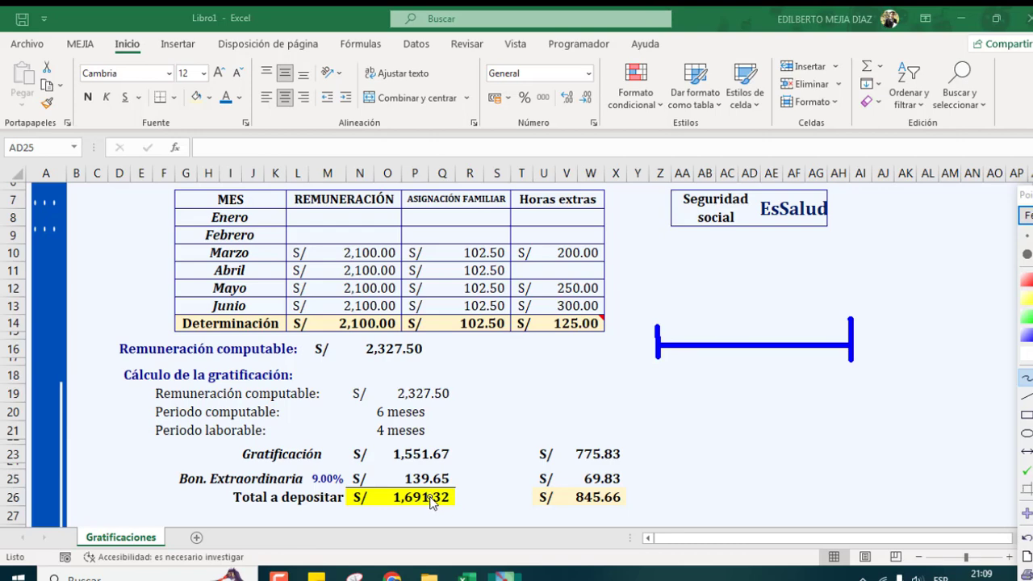
mouse_move(459, 444)
mouse_down()
mouse_move(467, 453)
mouse_move(491, 434)
mouse_up()
click(1027, 216)
click(894, 335)
Delete the empty rows 29 to 33 above Descuentos por inasistencias
scroll(634, 433, down, 3)
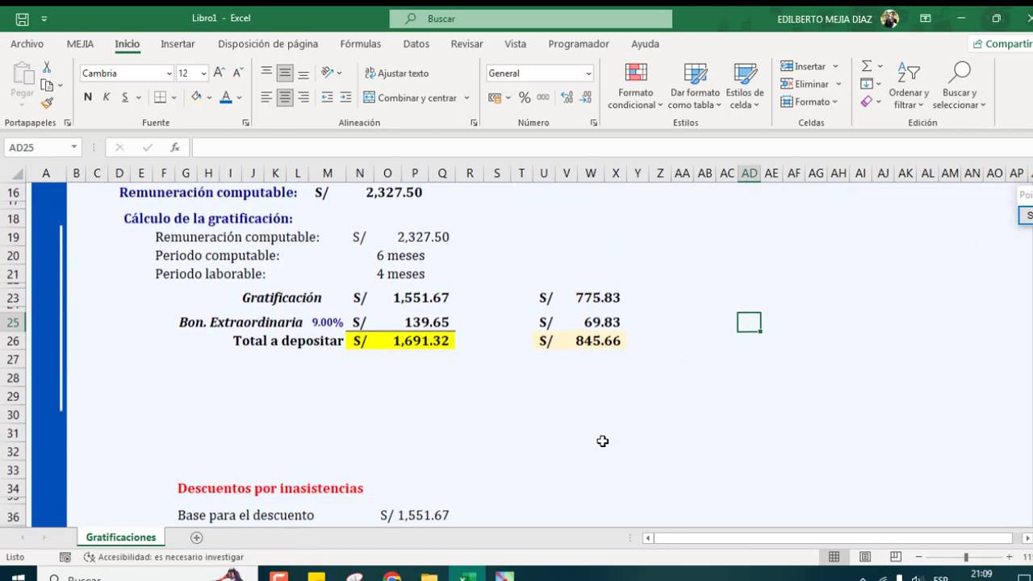
click(318, 401)
drag(18, 396, 28, 462)
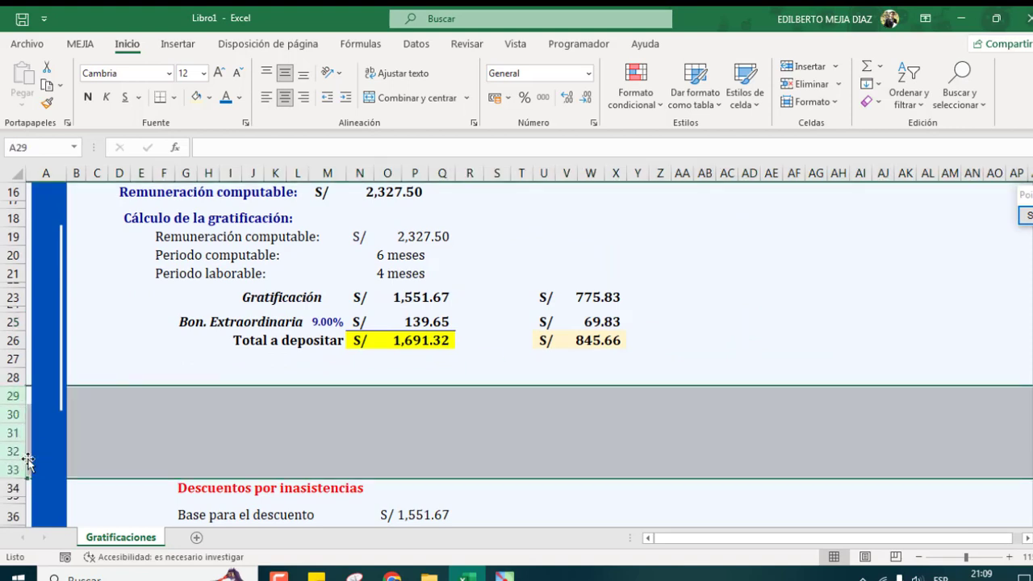
key(ctrl+minus)
click(578, 447)
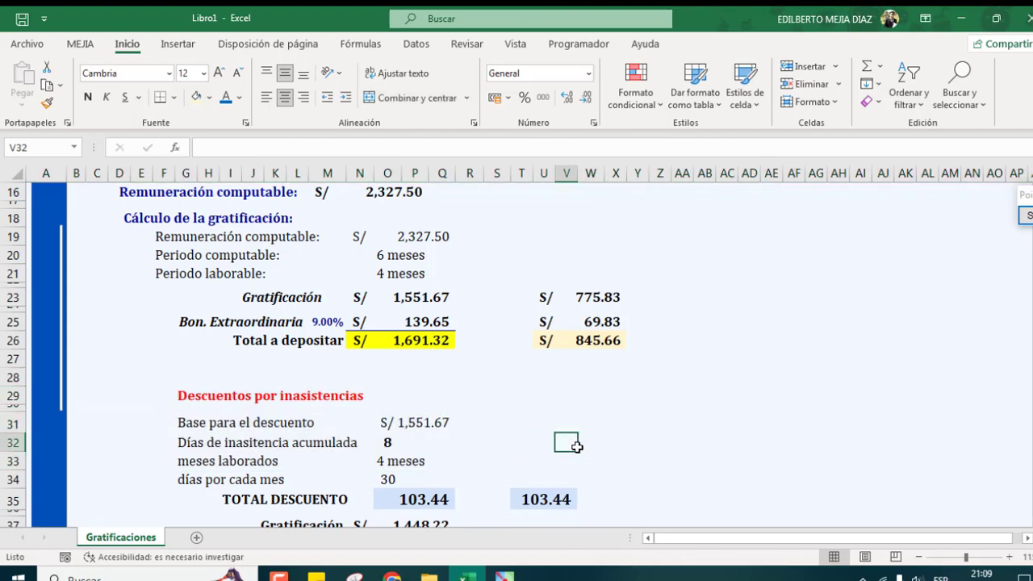
Draw a blue check mark beside the Gratificación amount, a box around the Base para el descuento amount and an arrow to Días de inasitencia acumulada
click(1027, 218)
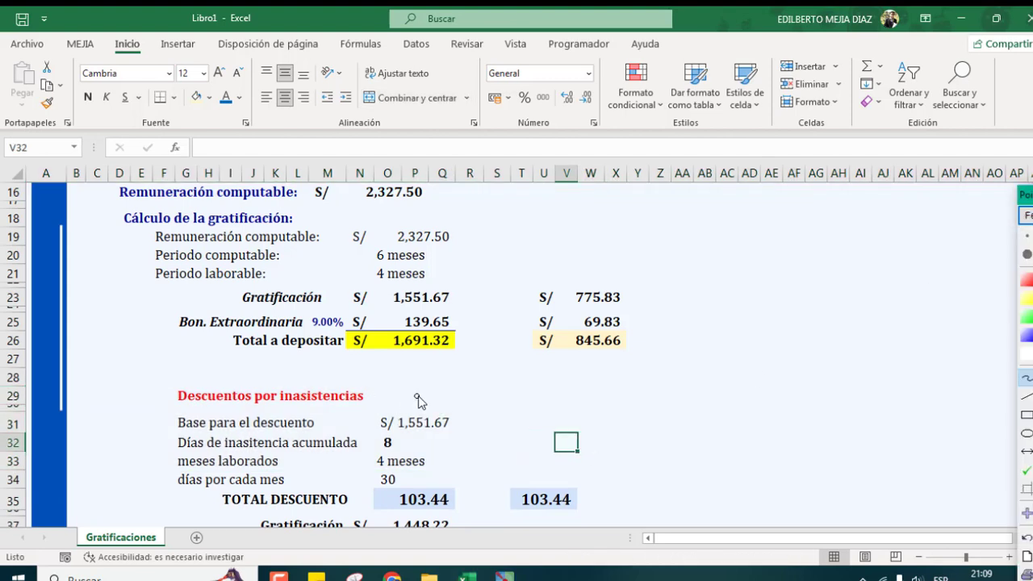
drag(458, 291, 487, 272)
drag(371, 410, 373, 412)
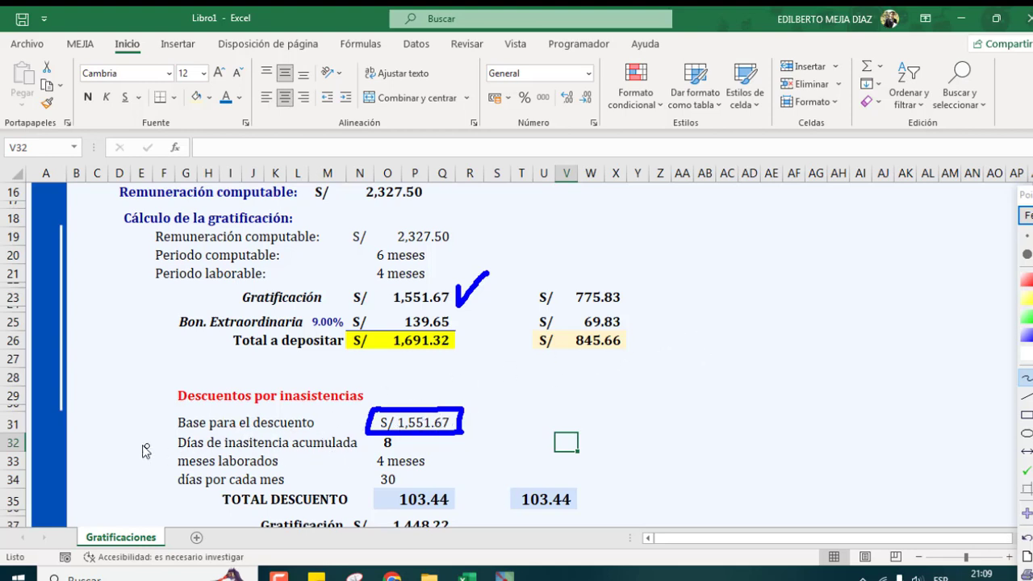
mouse_move(133, 441)
mouse_down()
mouse_move(168, 442)
mouse_move(157, 449)
mouse_up()
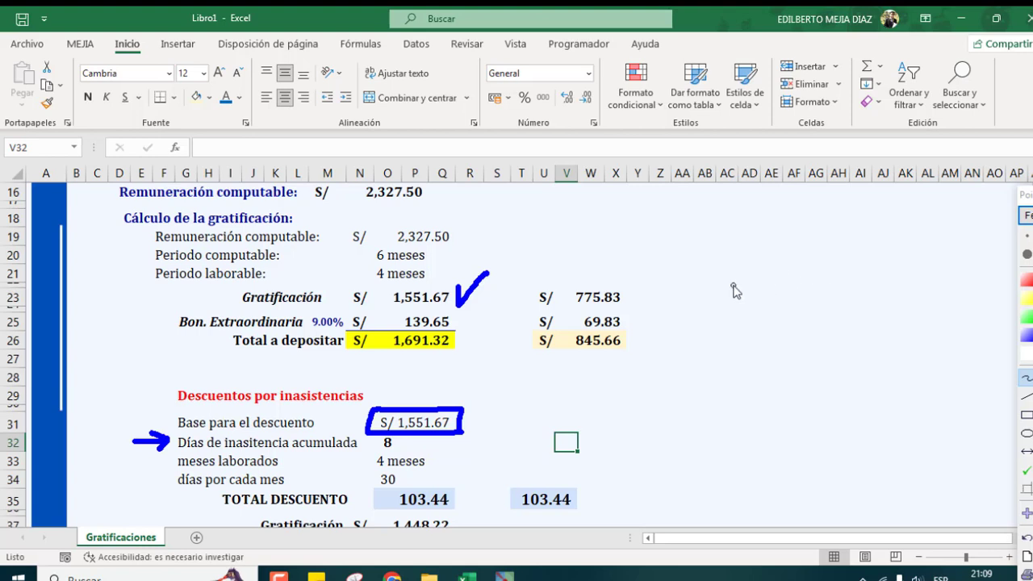
Draw a blue horizontal line with end bars and a downward arrow above it, plus a mark between meses laborados and 4 meses
mouse_move(732, 285)
mouse_down()
mouse_move(825, 285)
mouse_move(825, 269)
mouse_move(825, 307)
mouse_up()
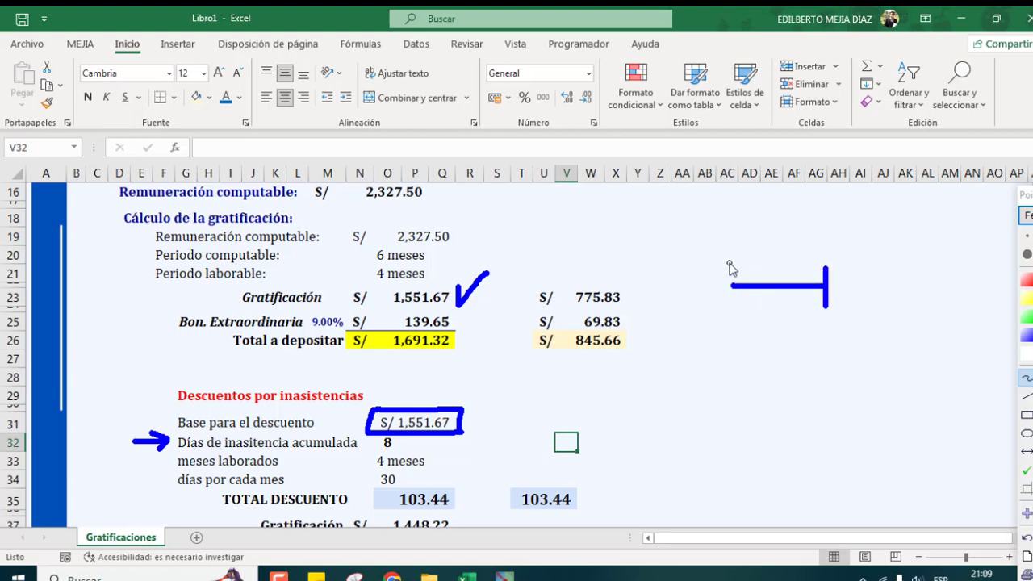
drag(730, 263, 725, 310)
mouse_move(750, 240)
mouse_down()
mouse_move(754, 272)
mouse_move(763, 252)
mouse_up()
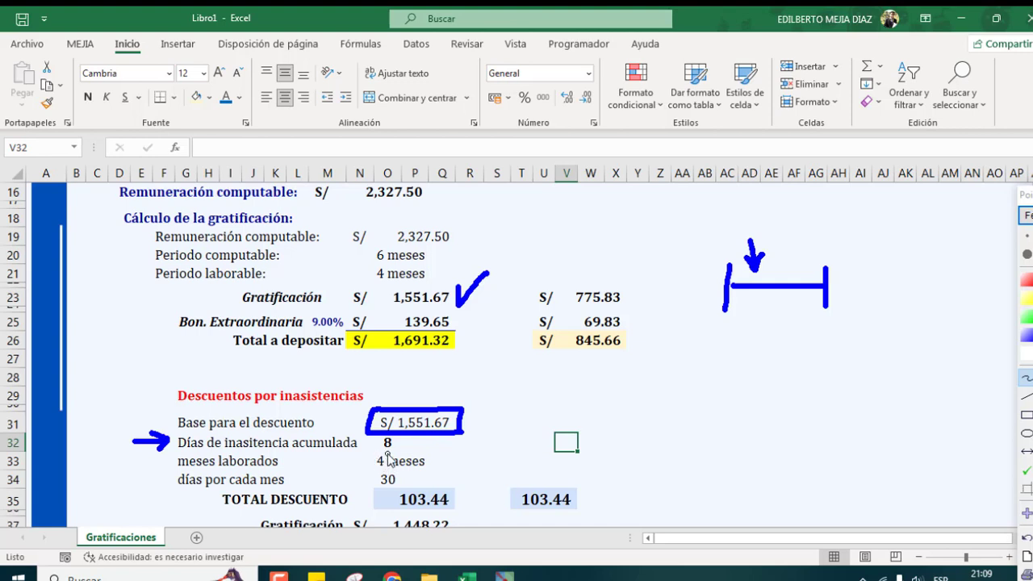
mouse_move(324, 464)
mouse_down()
mouse_move(353, 463)
mouse_move(348, 474)
mouse_up()
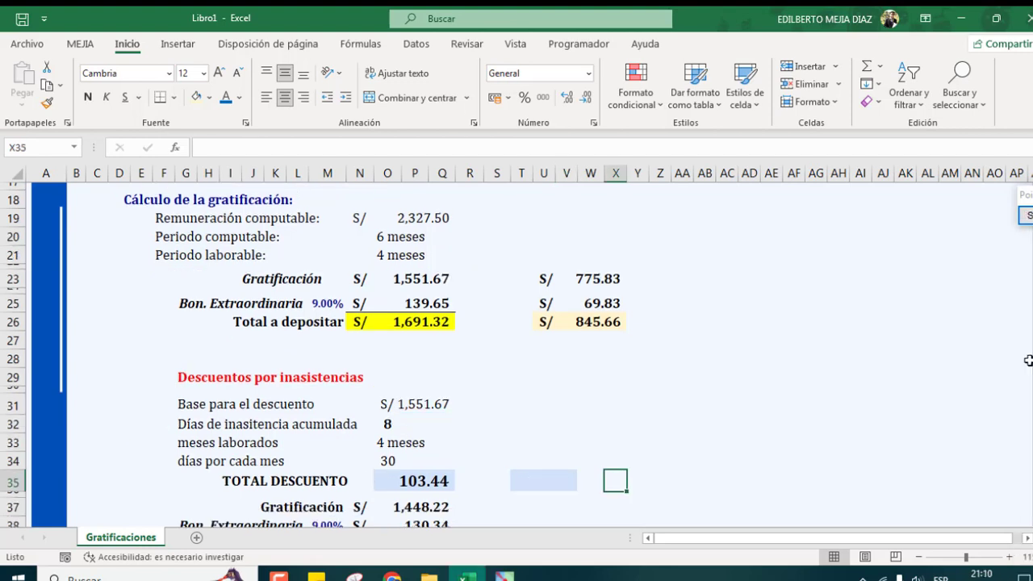
Calculate the total absence discount in T35 with the formula +O31/4/O34*O32
click(529, 481)
text(+)
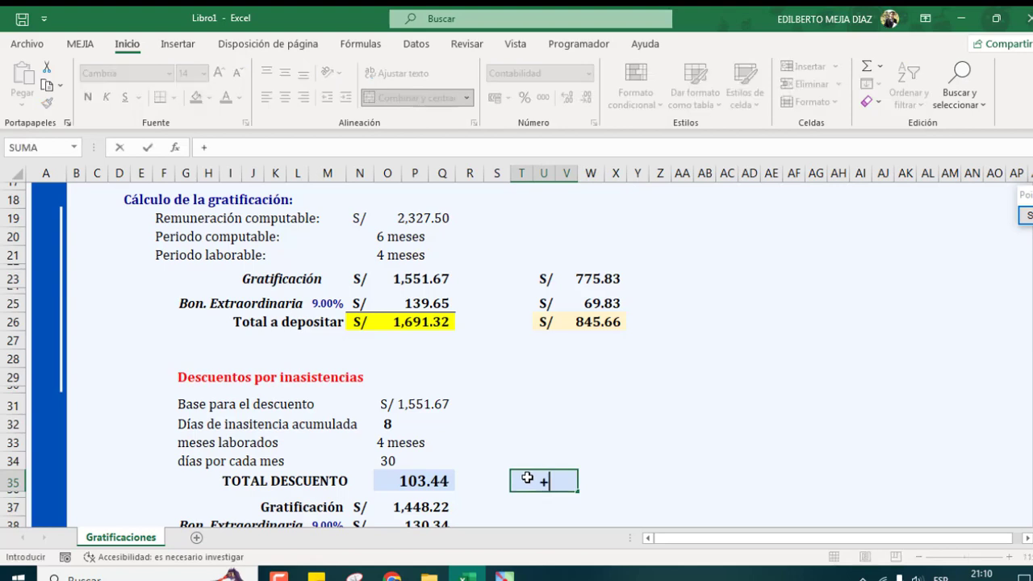
click(418, 403)
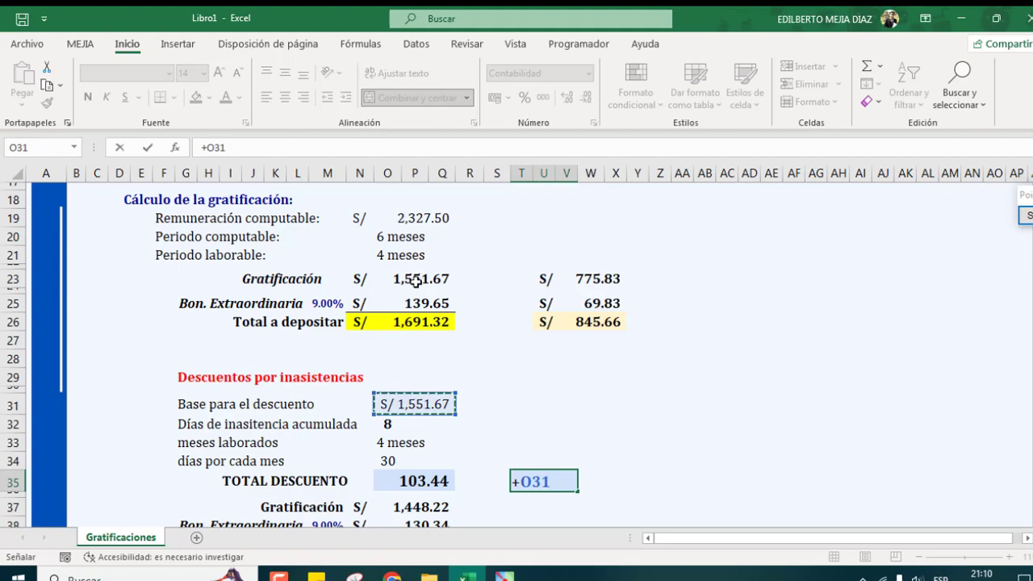
text(/4)
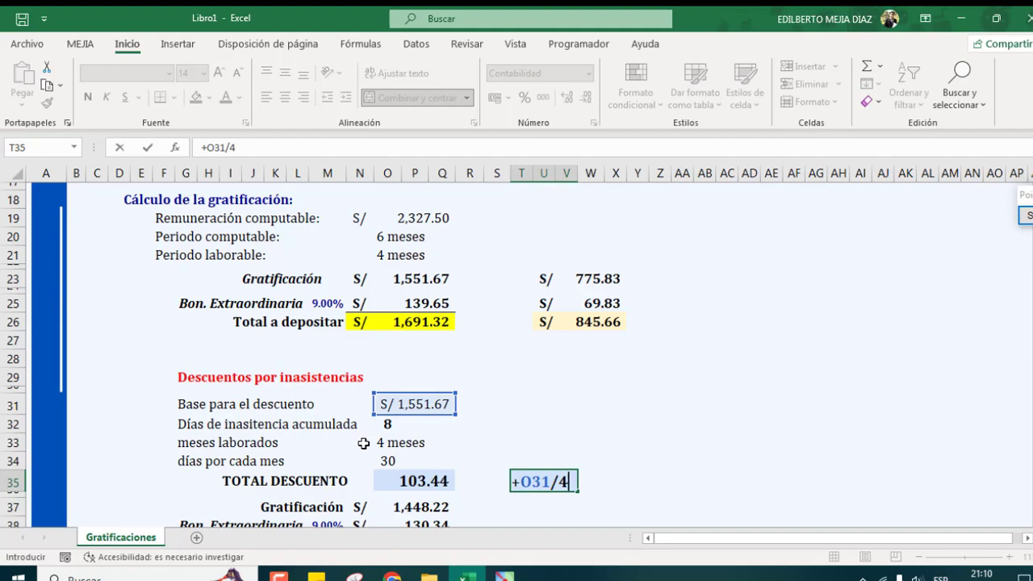
text(/)
click(387, 461)
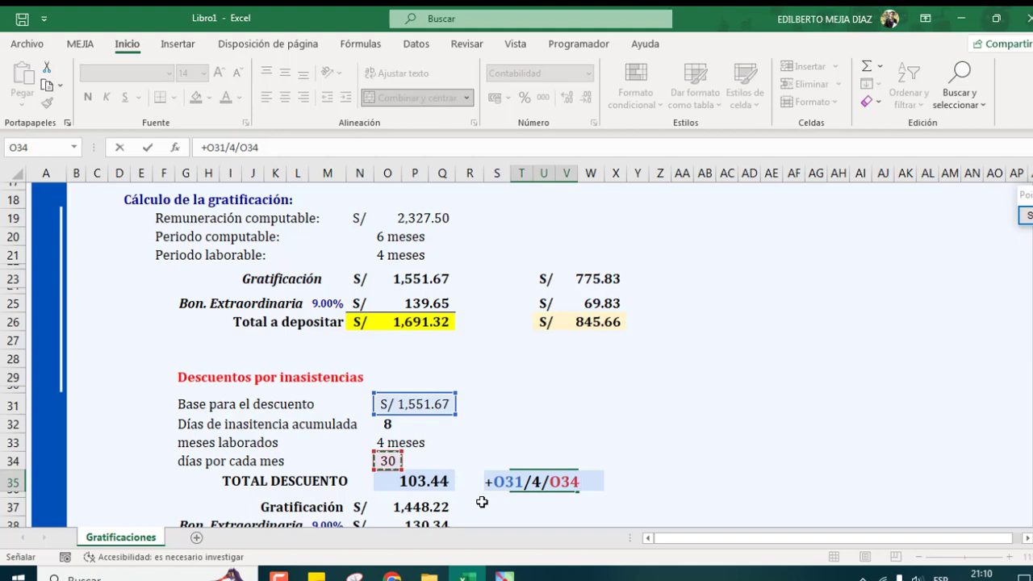
text(*)
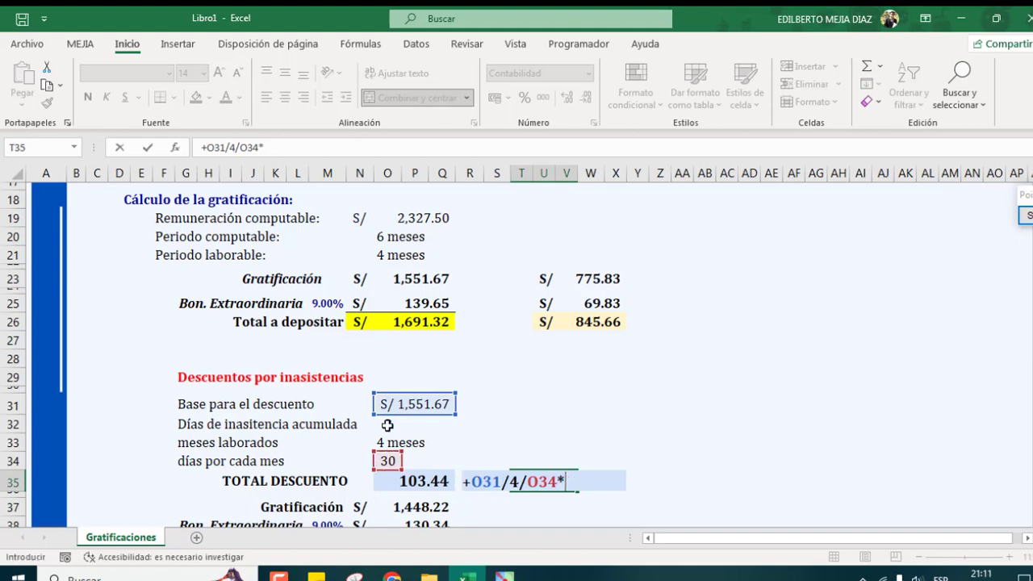
click(388, 424)
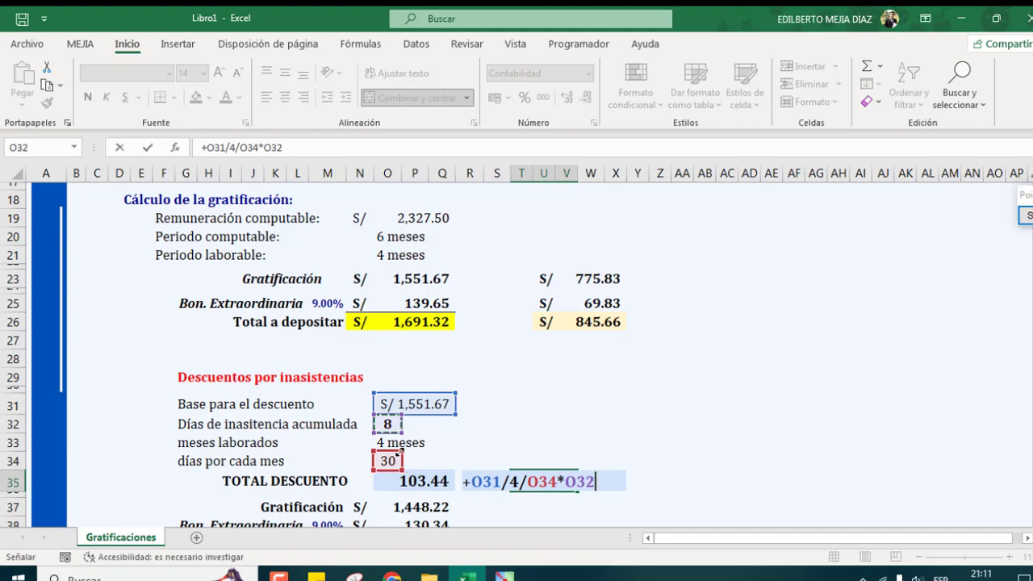
key(Return)
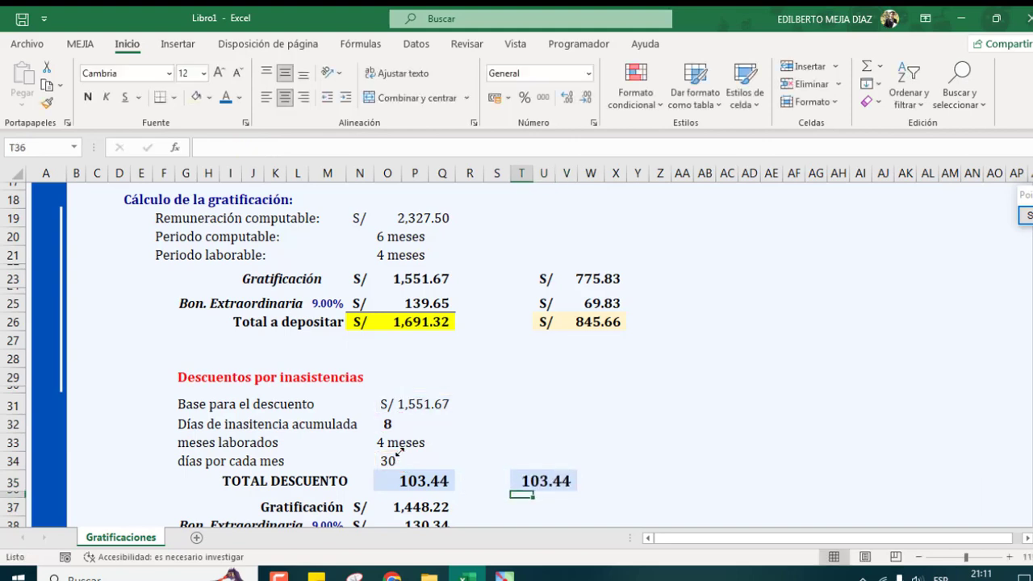
Change the font colour of the discount amount in T35 to red
click(565, 484)
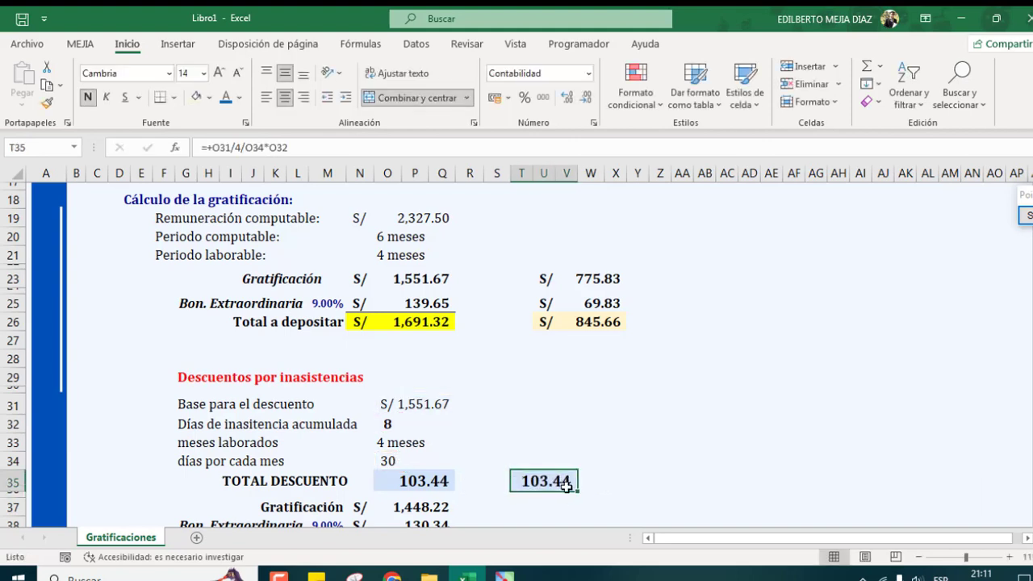
click(239, 97)
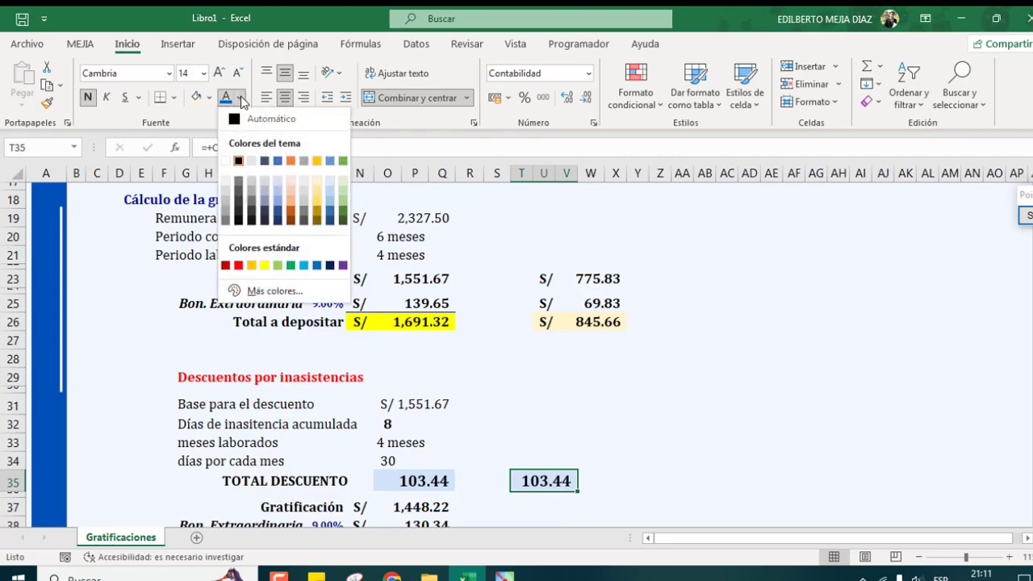
click(239, 265)
click(638, 442)
Draw blue check marks beside both Gratificación amounts, the discount base, the red discount and the final total, plus an arrow to the lower Bon. Extraordinaria
scroll(646, 420, down, 2)
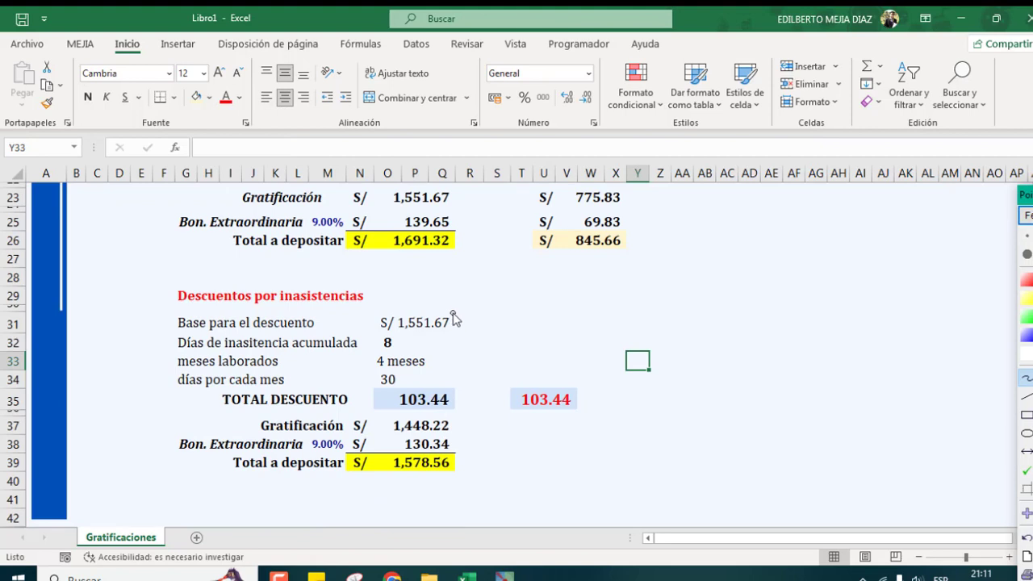
mouse_move(450, 311)
mouse_down()
mouse_move(455, 325)
mouse_move(476, 302)
mouse_up()
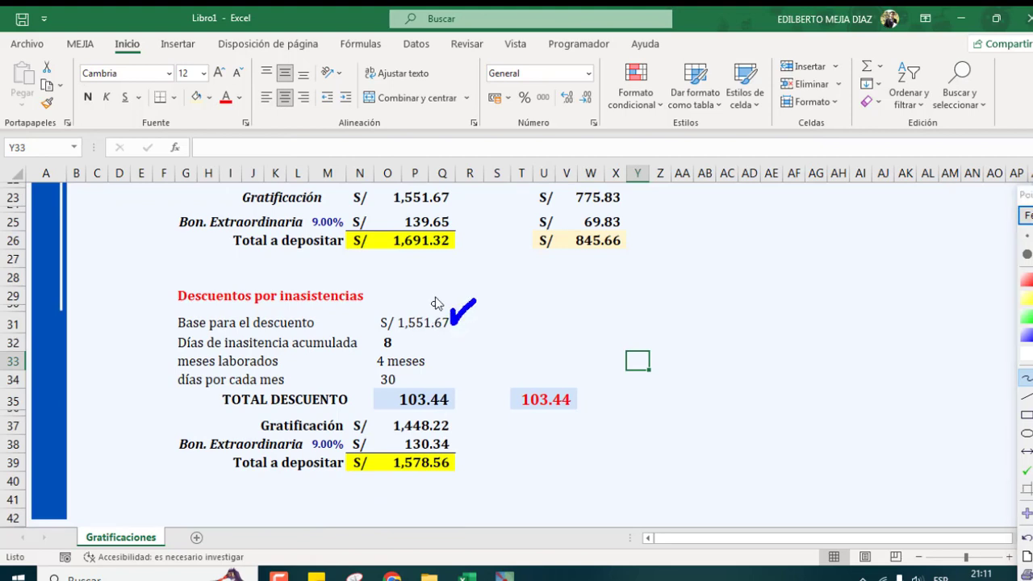
drag(455, 190, 476, 186)
mouse_move(582, 394)
mouse_down()
mouse_move(585, 406)
mouse_move(613, 355)
mouse_up()
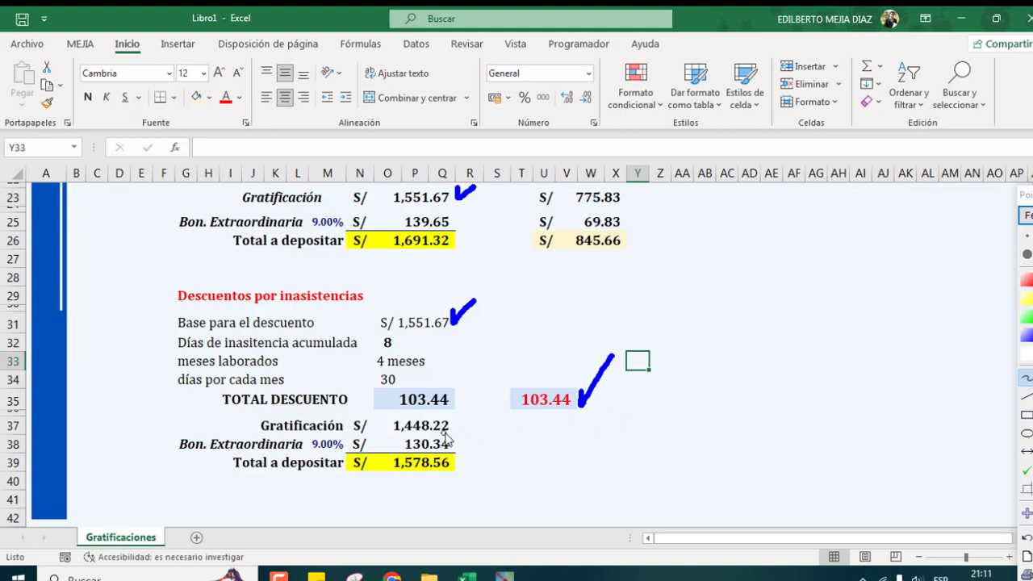
mouse_move(456, 419)
mouse_down()
mouse_move(457, 431)
mouse_move(480, 411)
mouse_up()
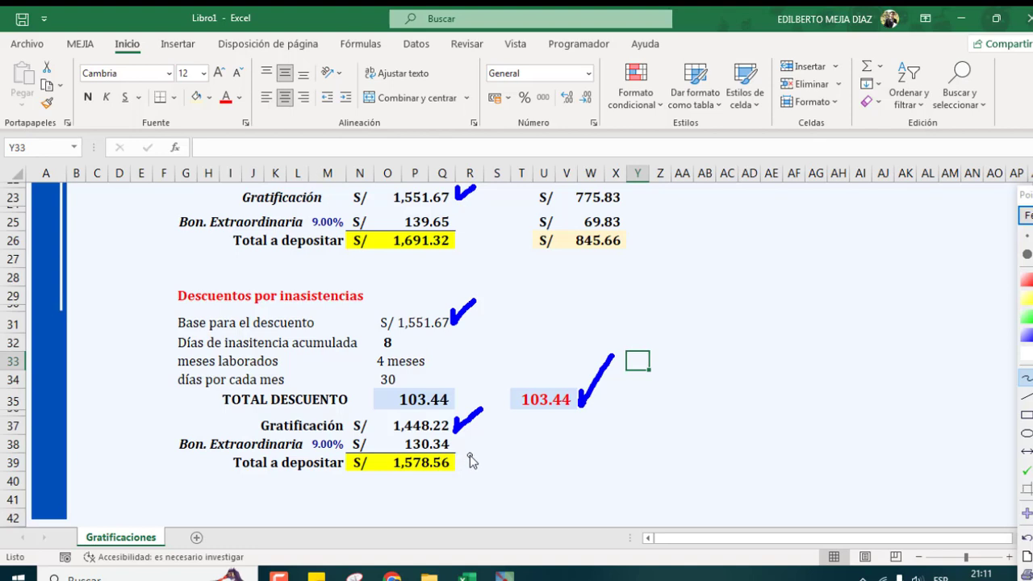
drag(115, 437, 164, 442)
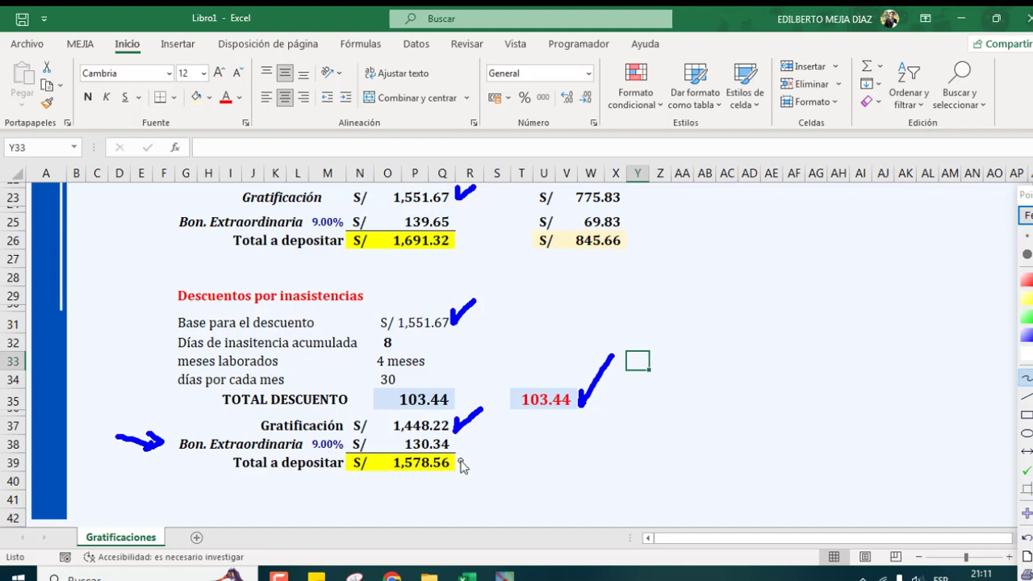
drag(462, 466, 491, 454)
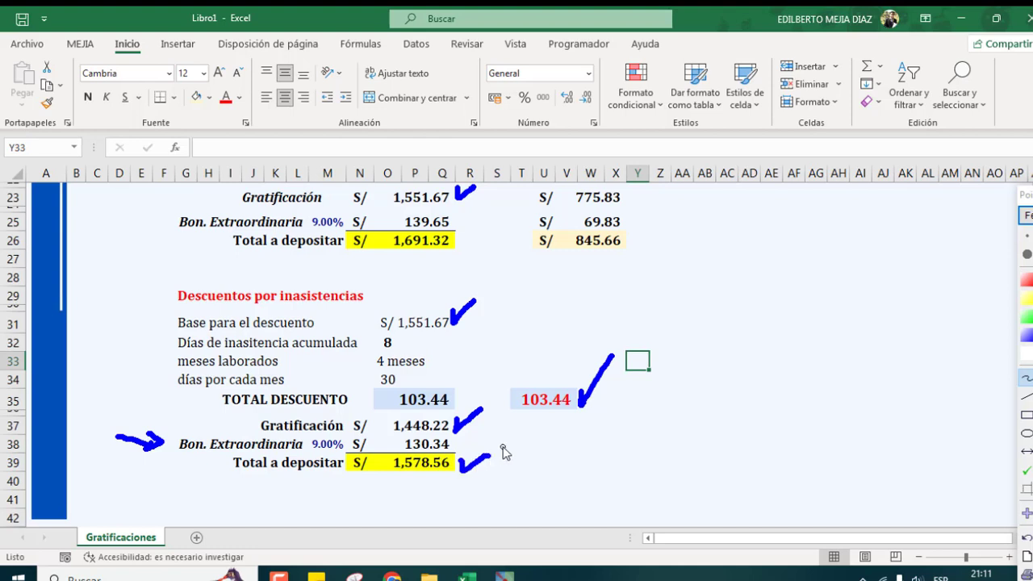